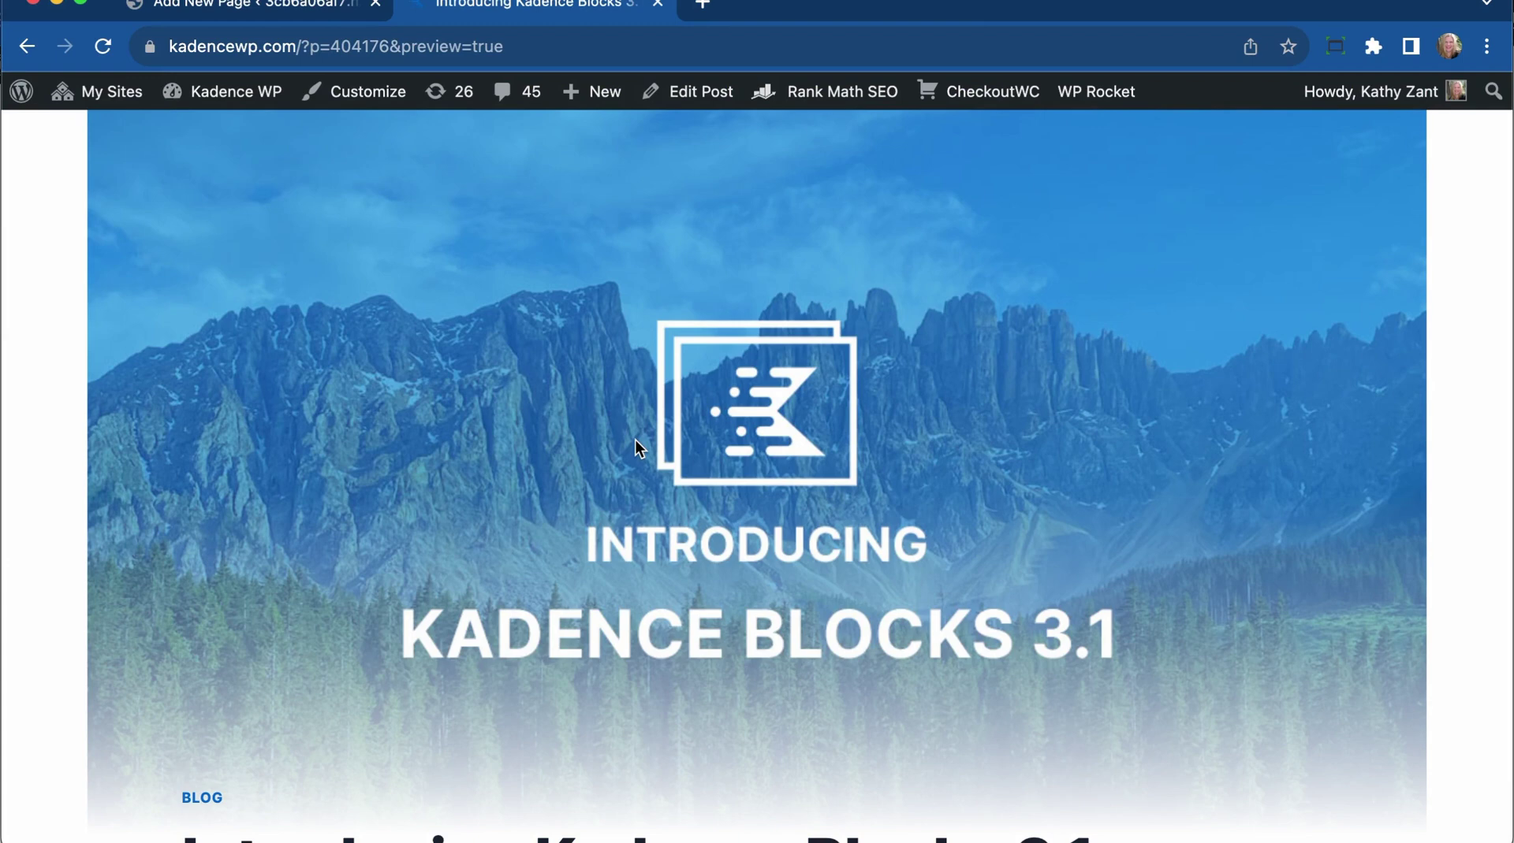
Switch to the new-page editor and insert the Contact 2.1 page template from the Kadence Design Library.
scroll(635, 442, down, 2)
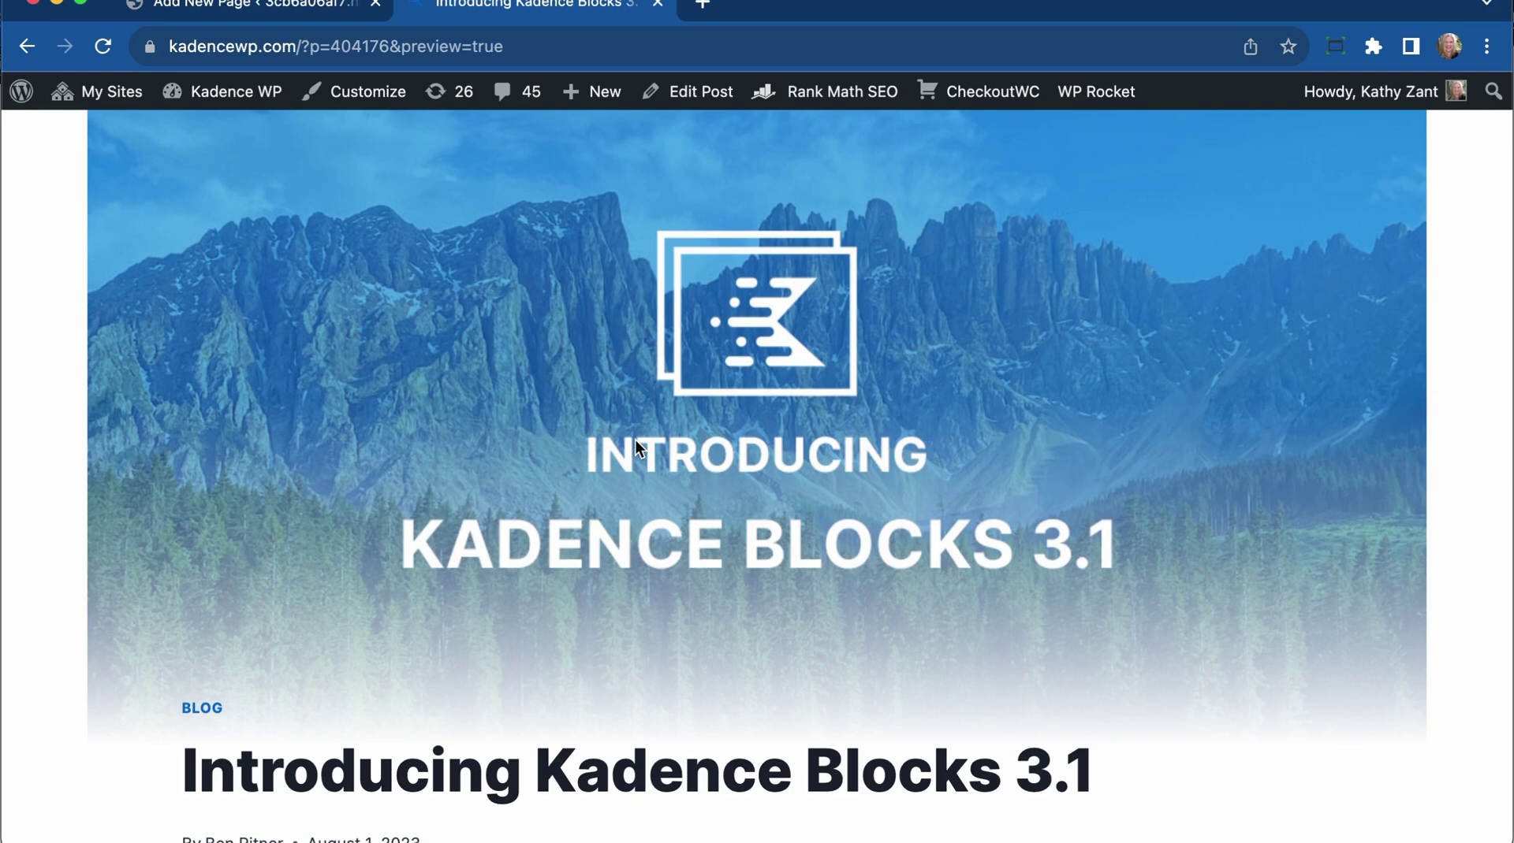
click(226, 16)
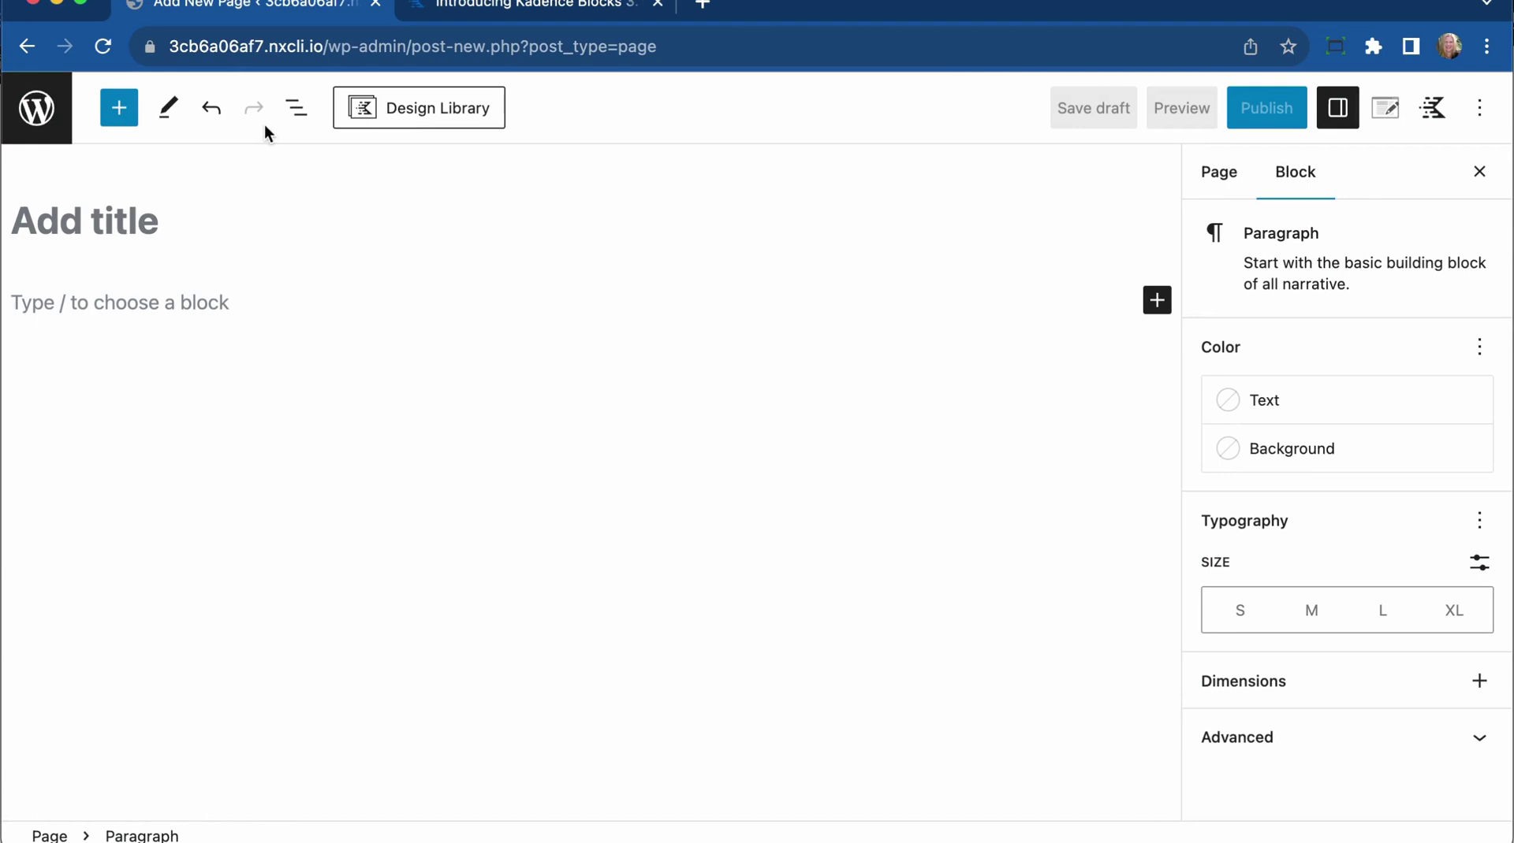
click(381, 107)
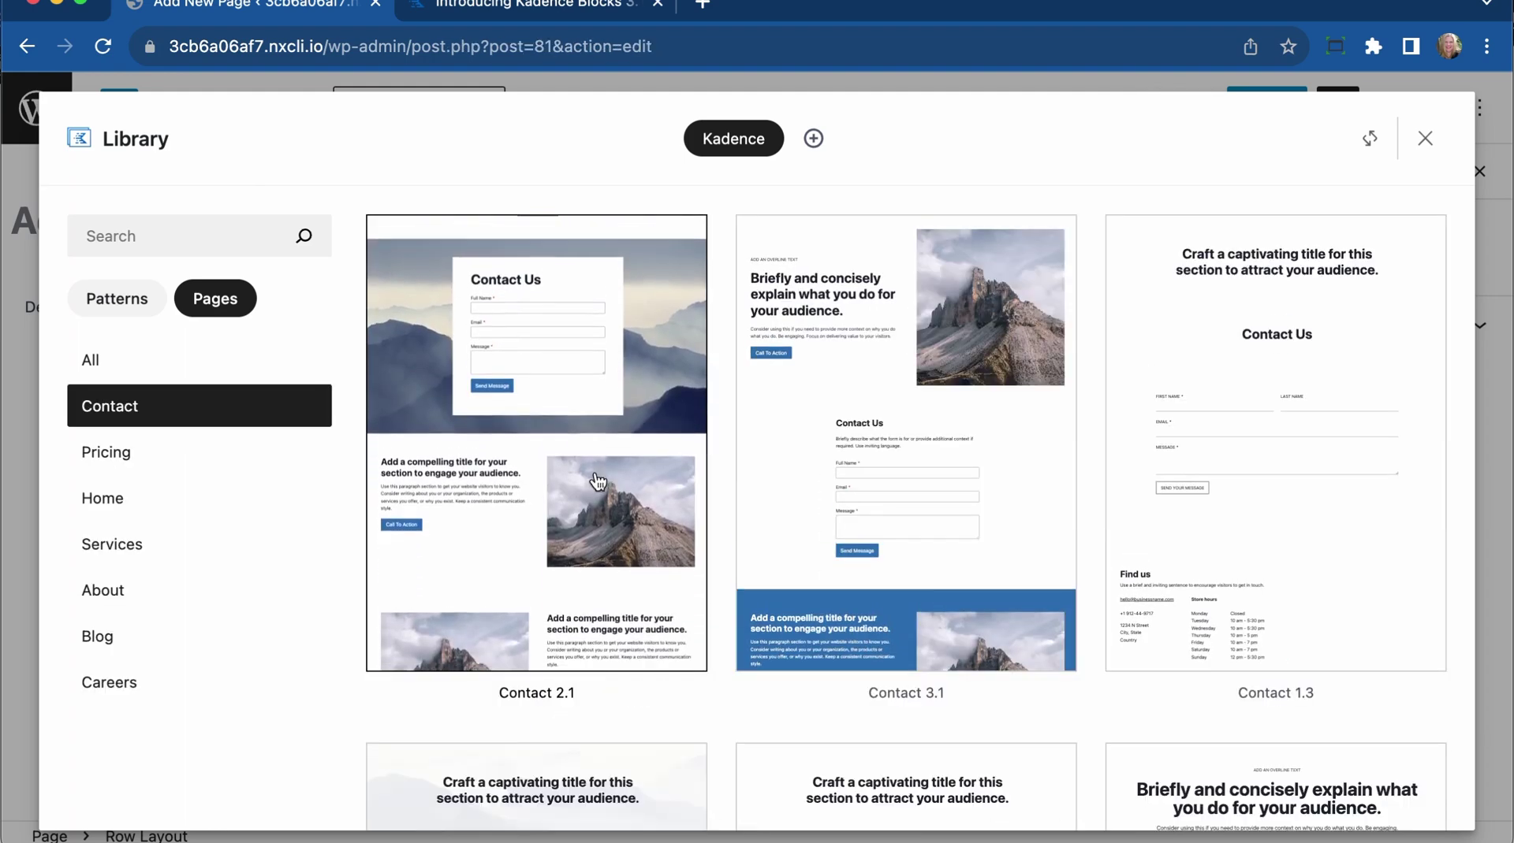
click(547, 471)
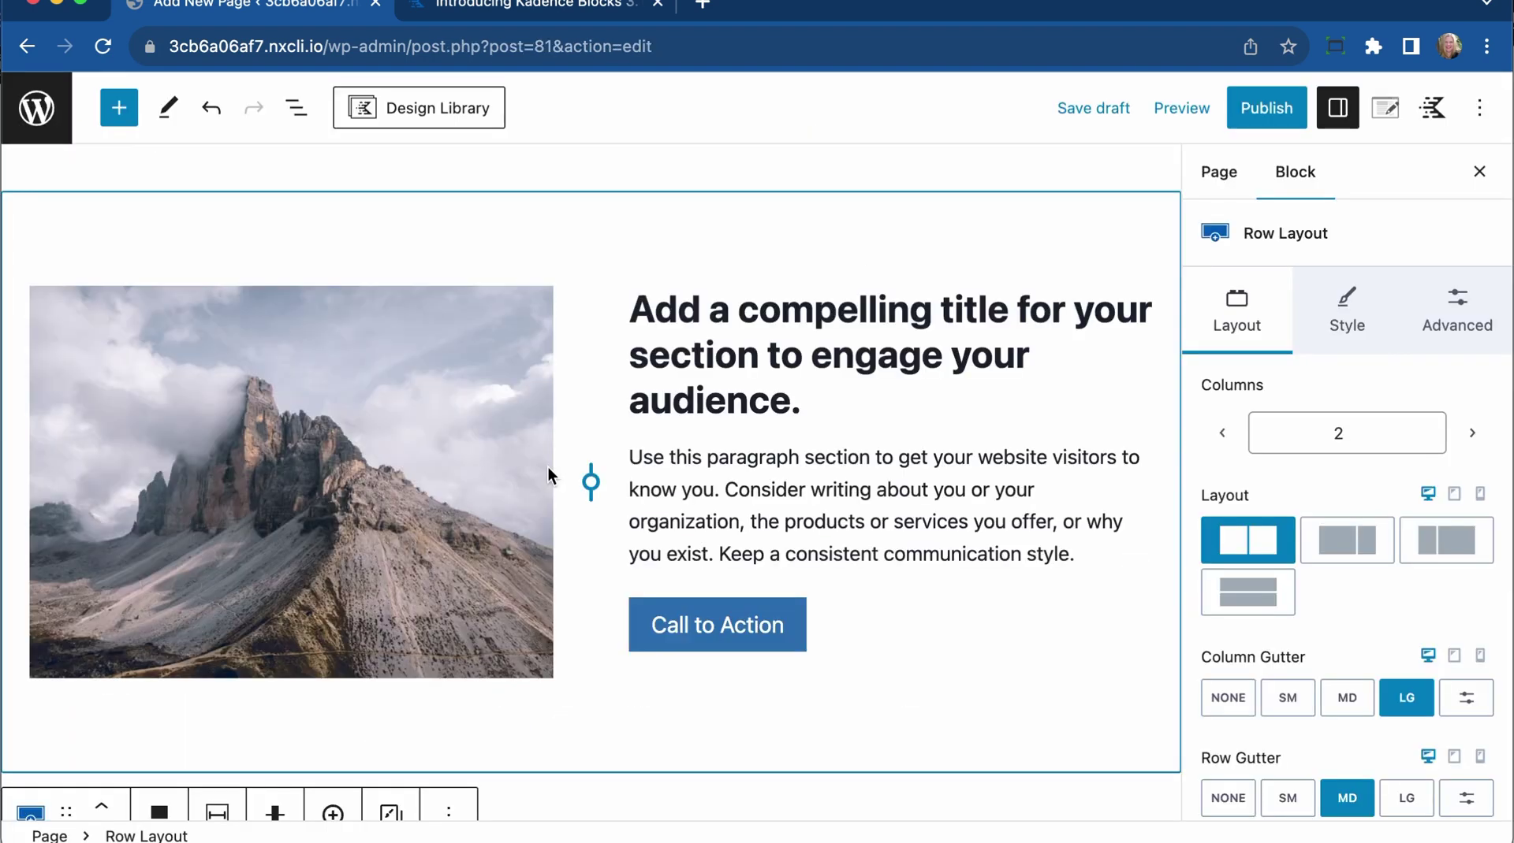
Show the page's block list, expand all four Row Layouts and the first section, and examine its "Consider using this" text block.
click(296, 108)
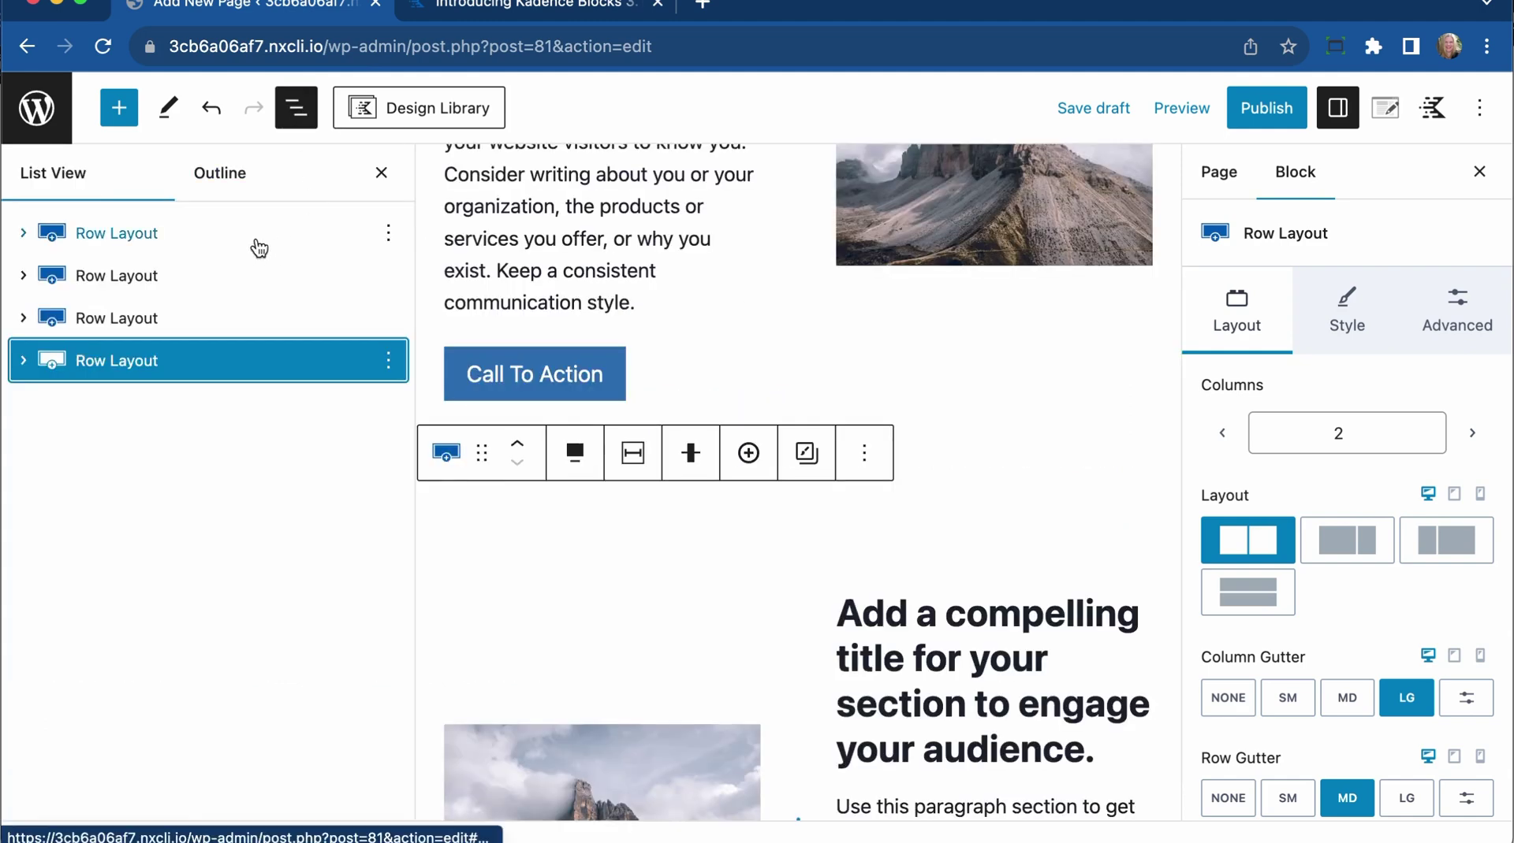
click(23, 235)
click(24, 317)
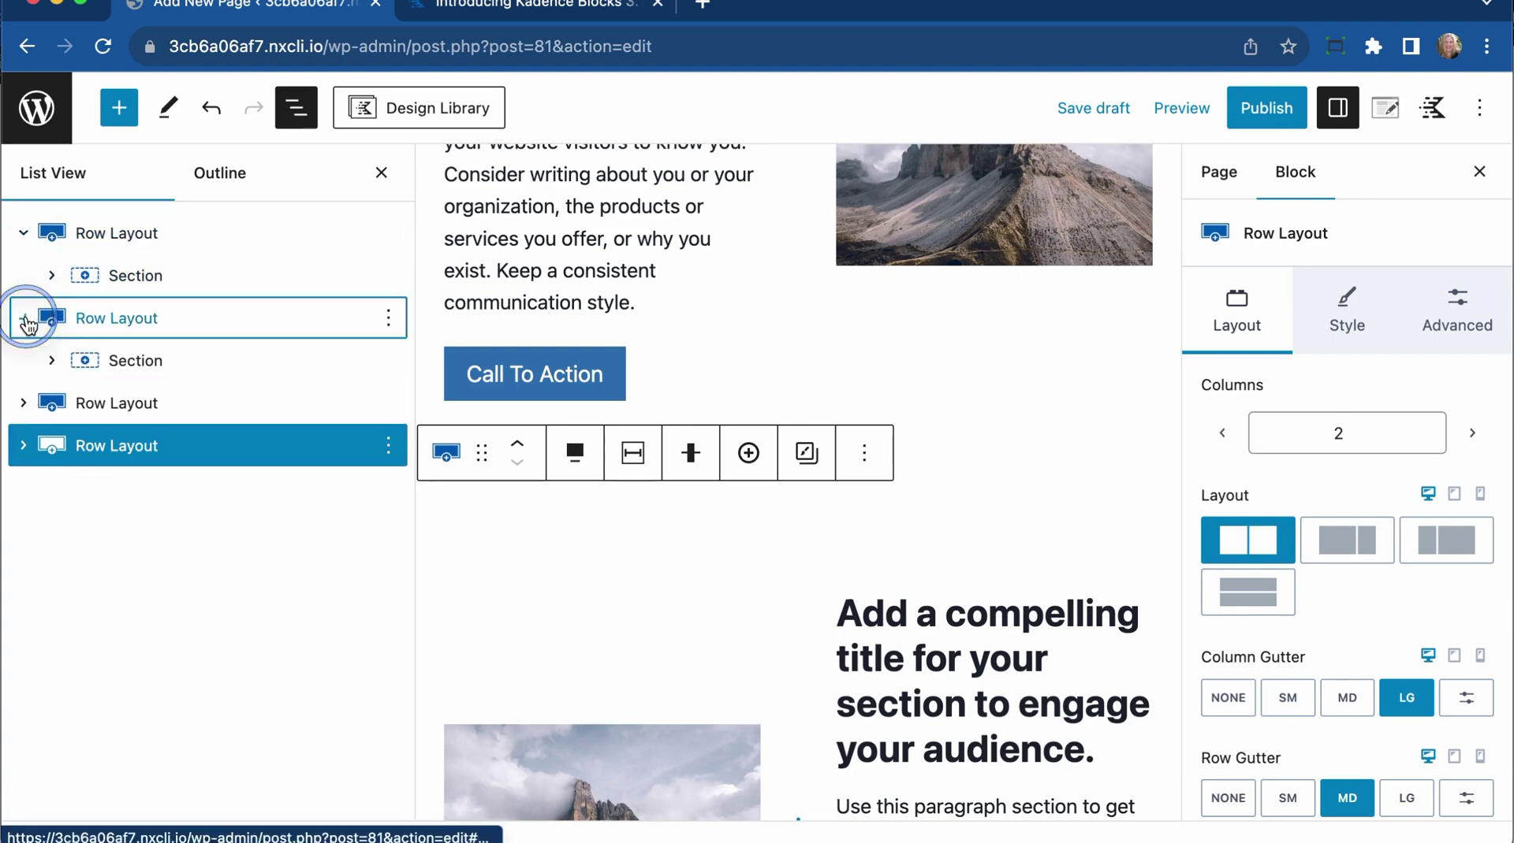
click(23, 403)
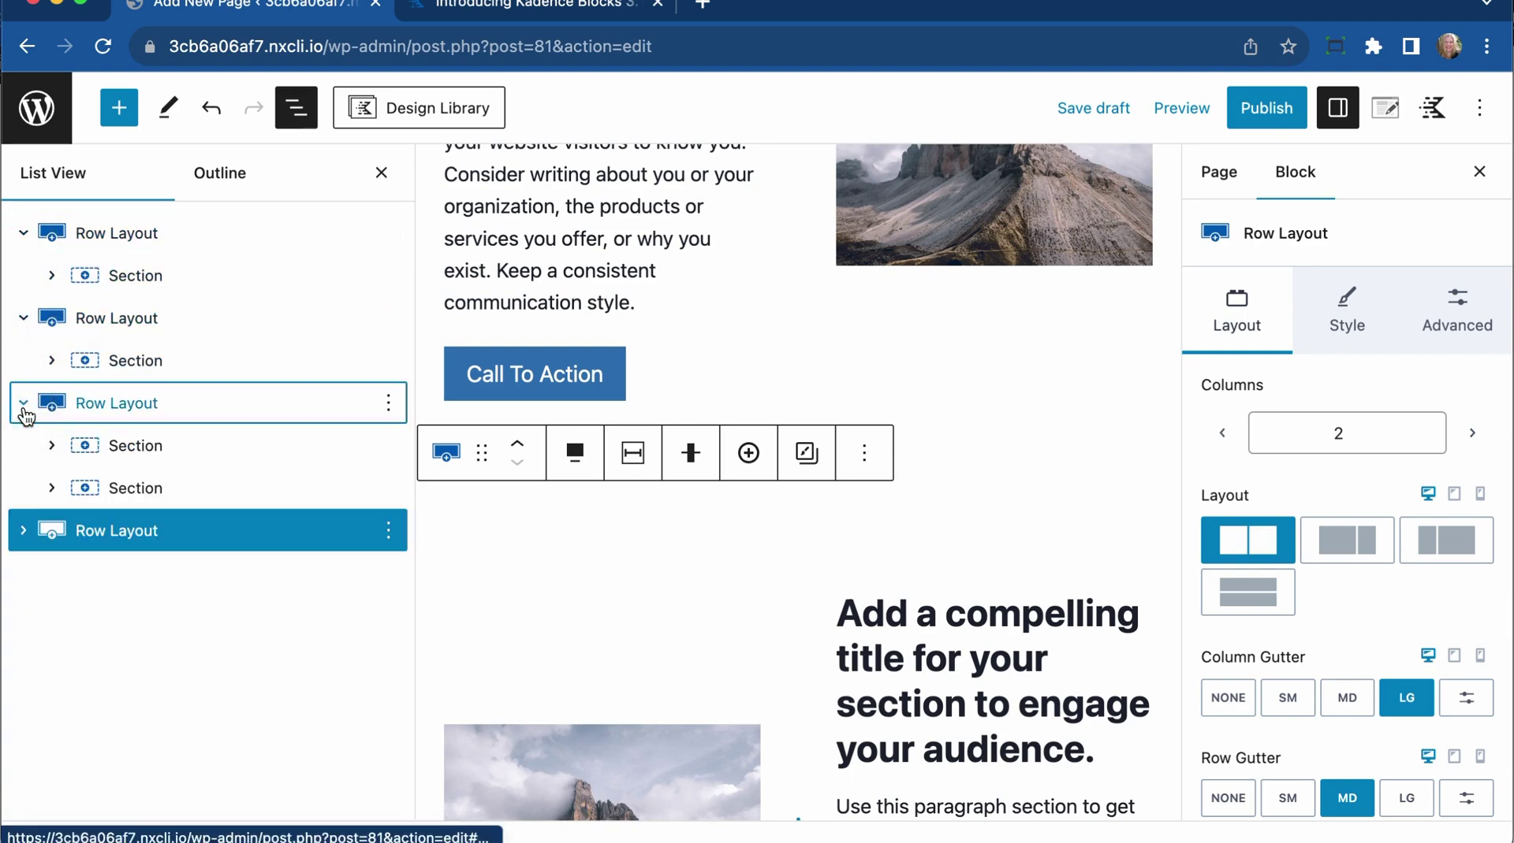
click(23, 532)
click(47, 273)
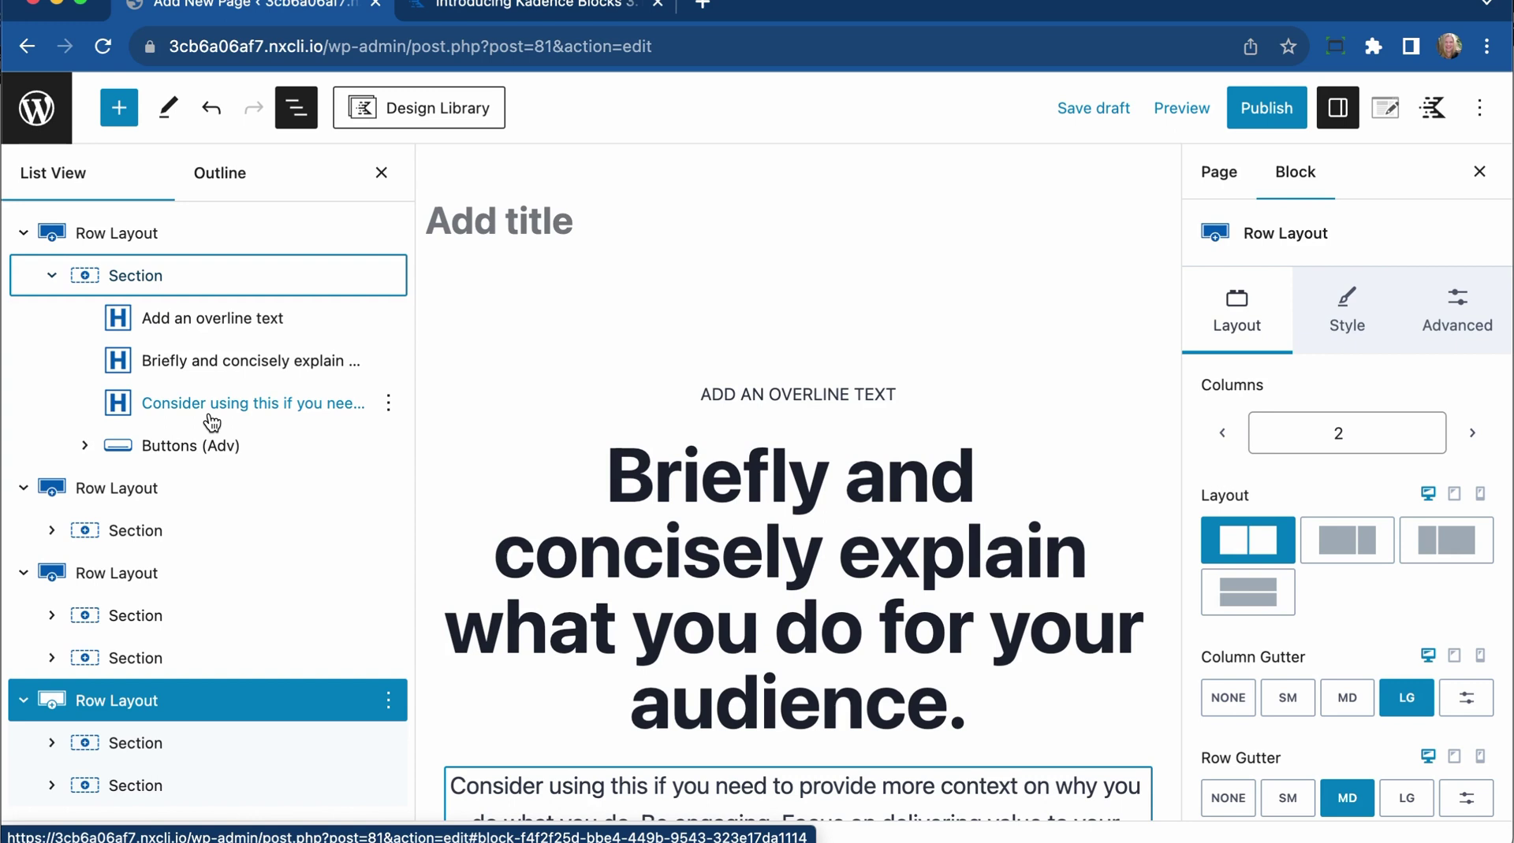
click(189, 400)
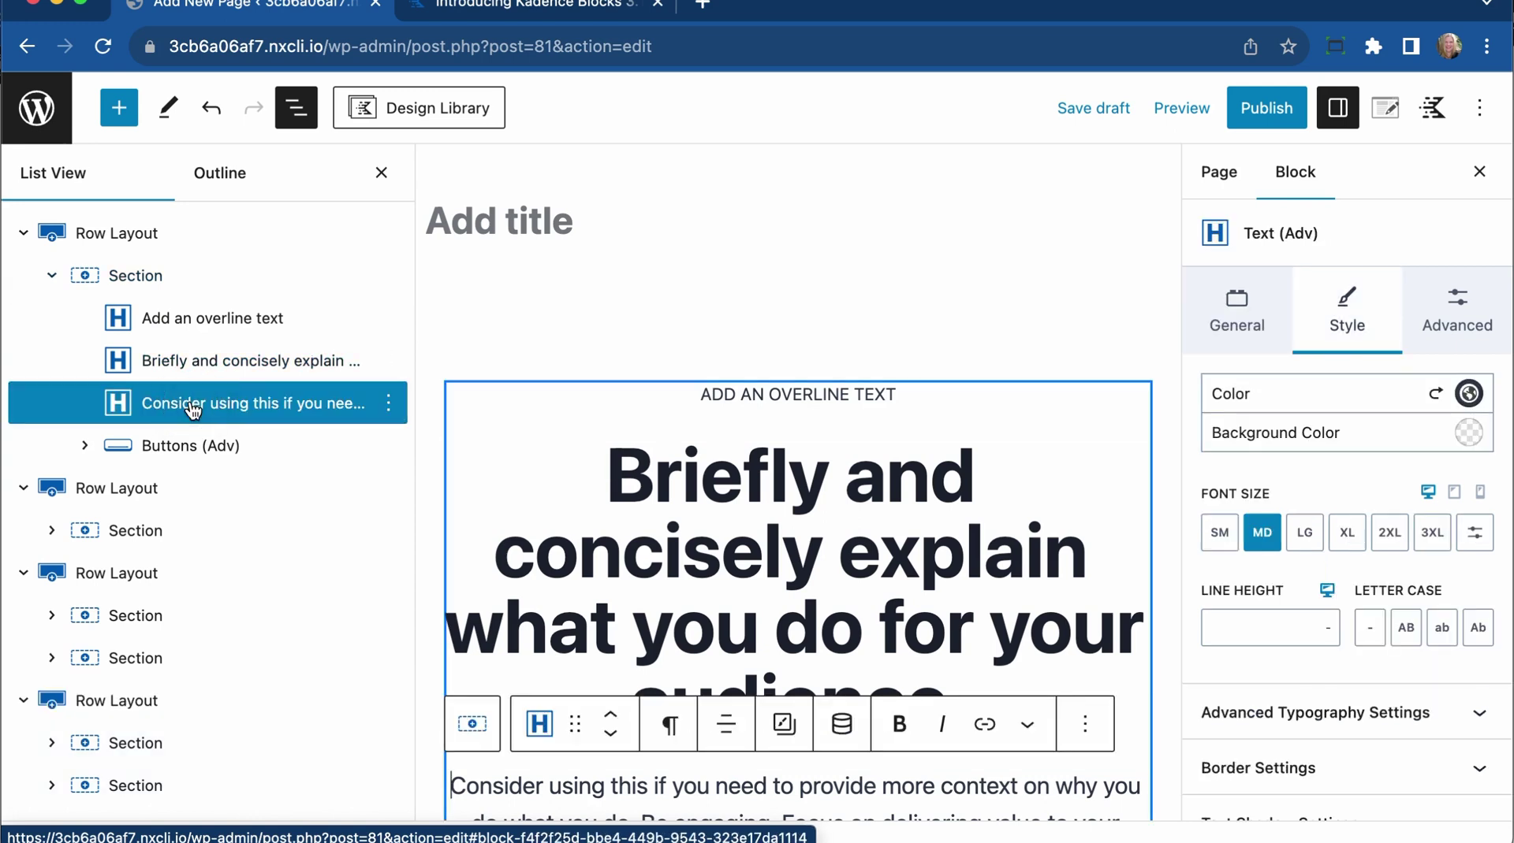
scroll(654, 544, down, 3)
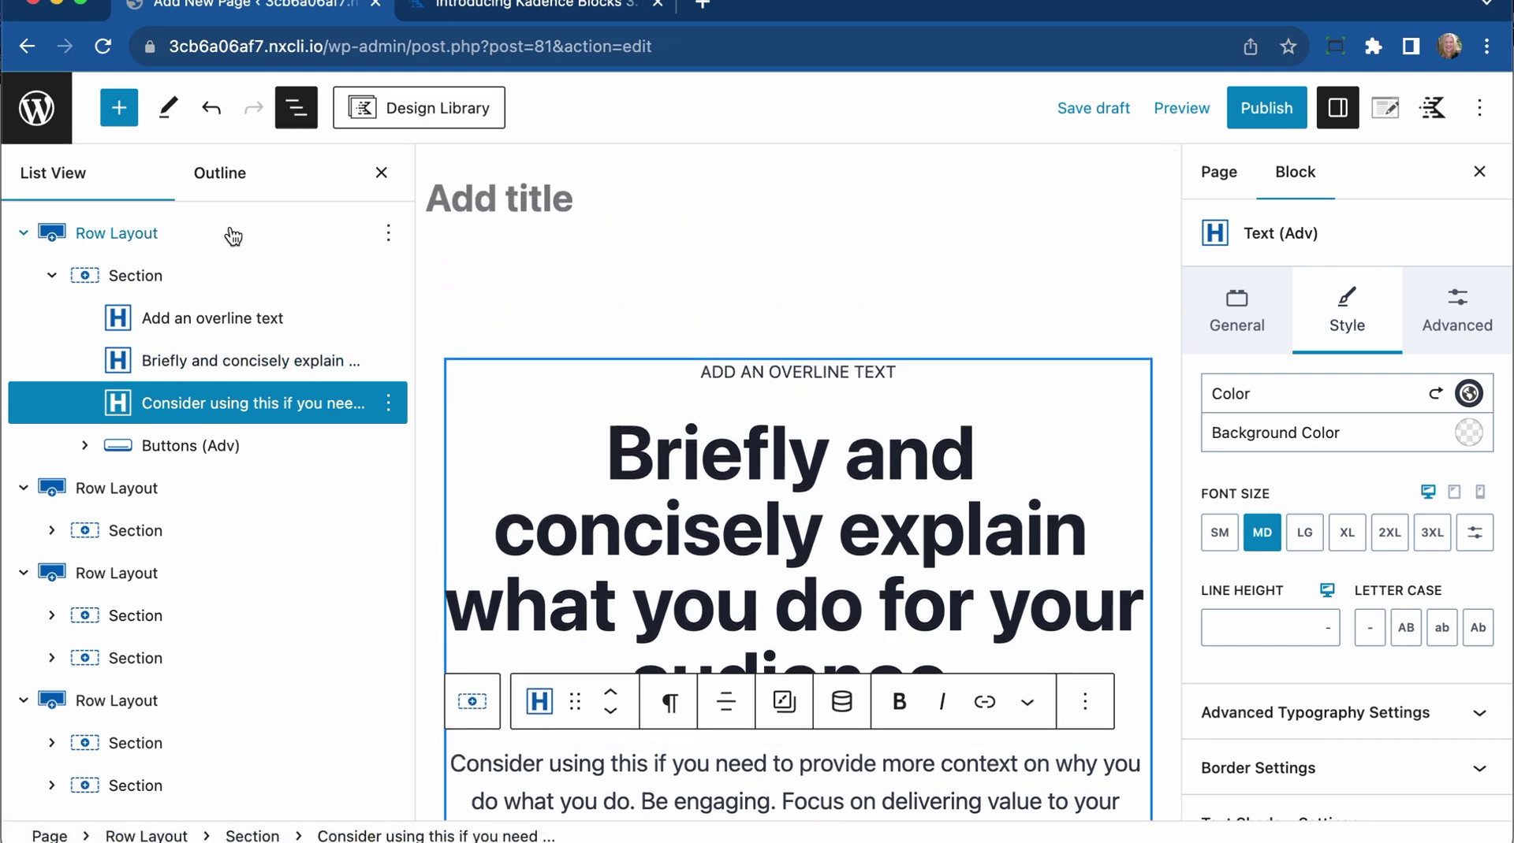
Rename the first Row Layout to "hero area" and collapse it in the block list.
click(388, 232)
click(439, 678)
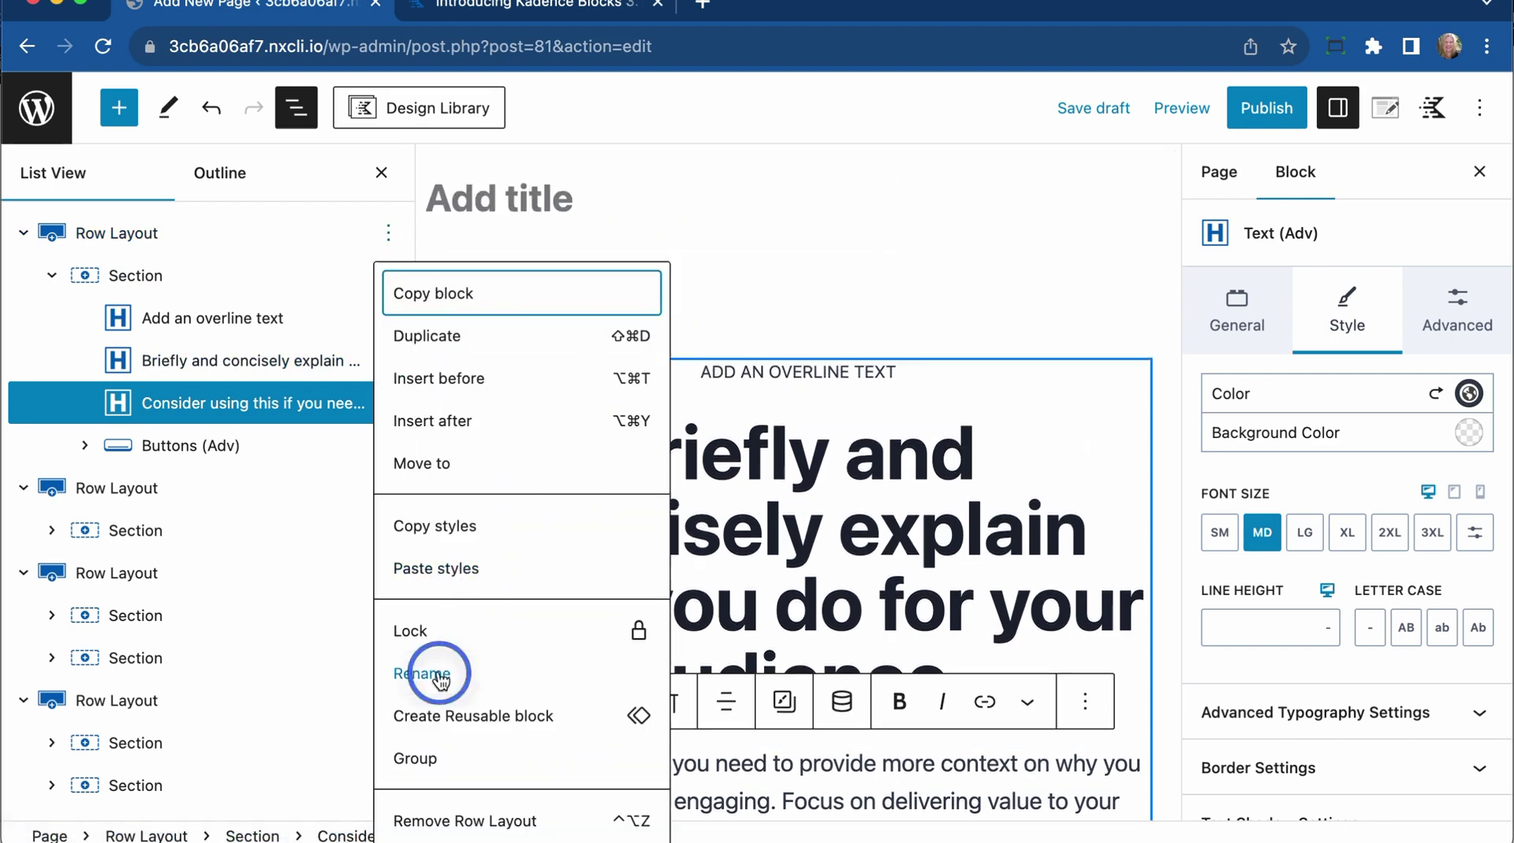
text(hero area)
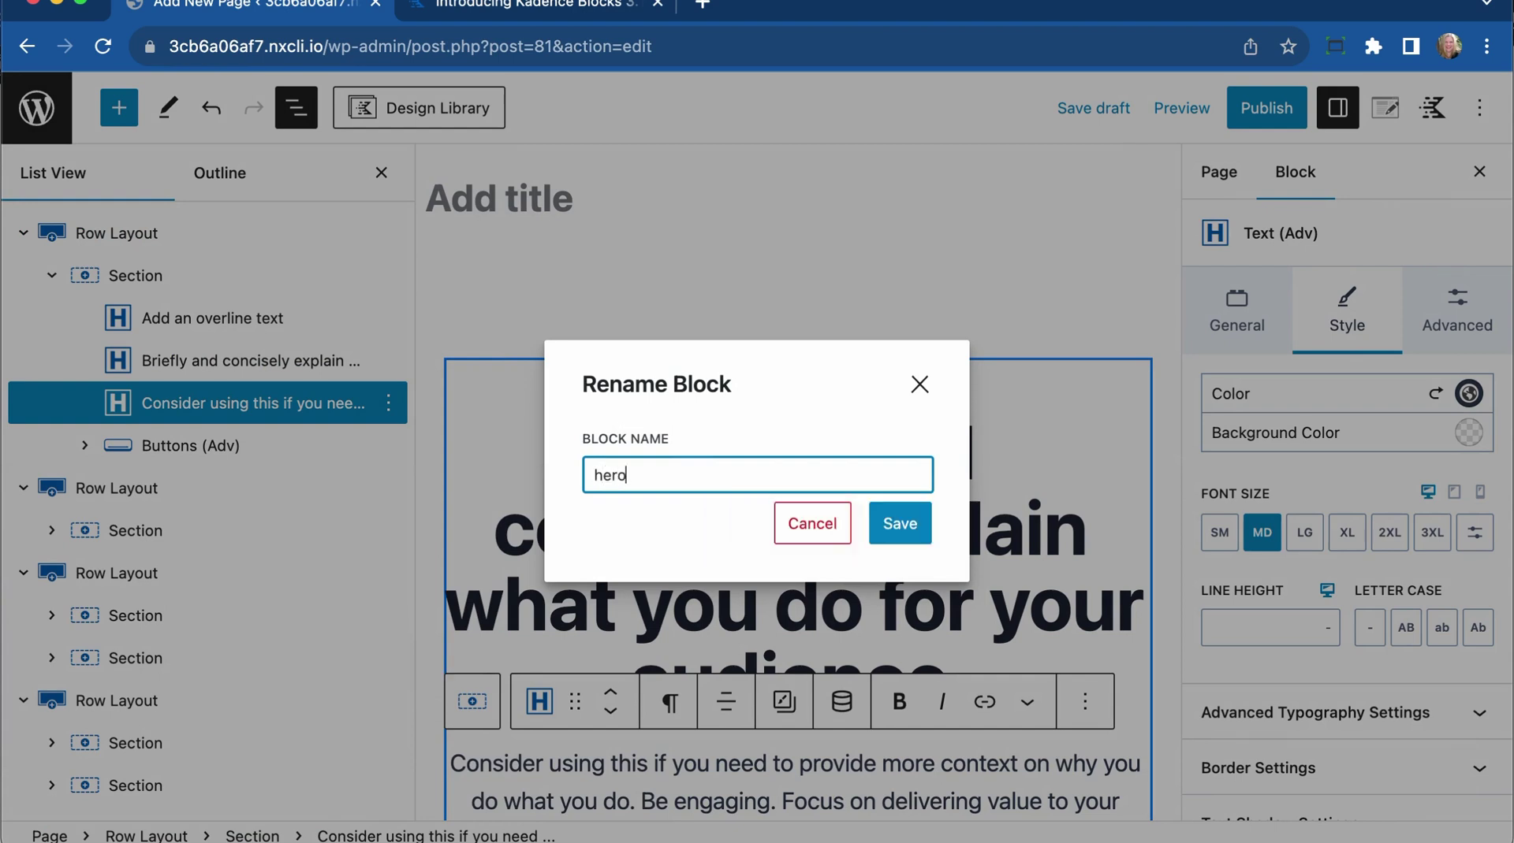
click(900, 523)
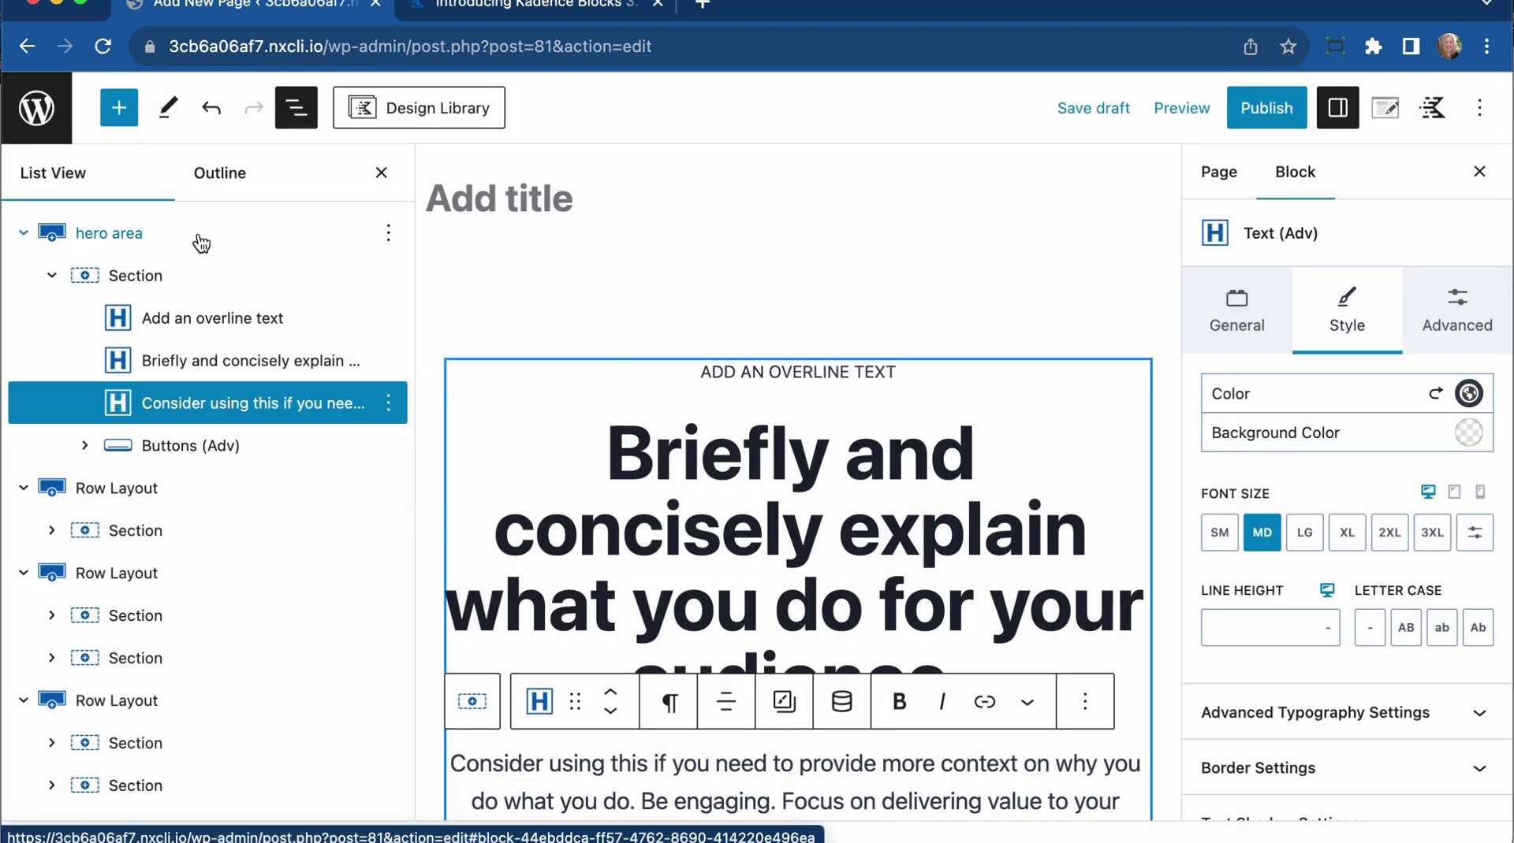
click(23, 234)
Rename the Row Layout holding the Contact Us form to "contact form" and collapse it in the block list.
click(115, 277)
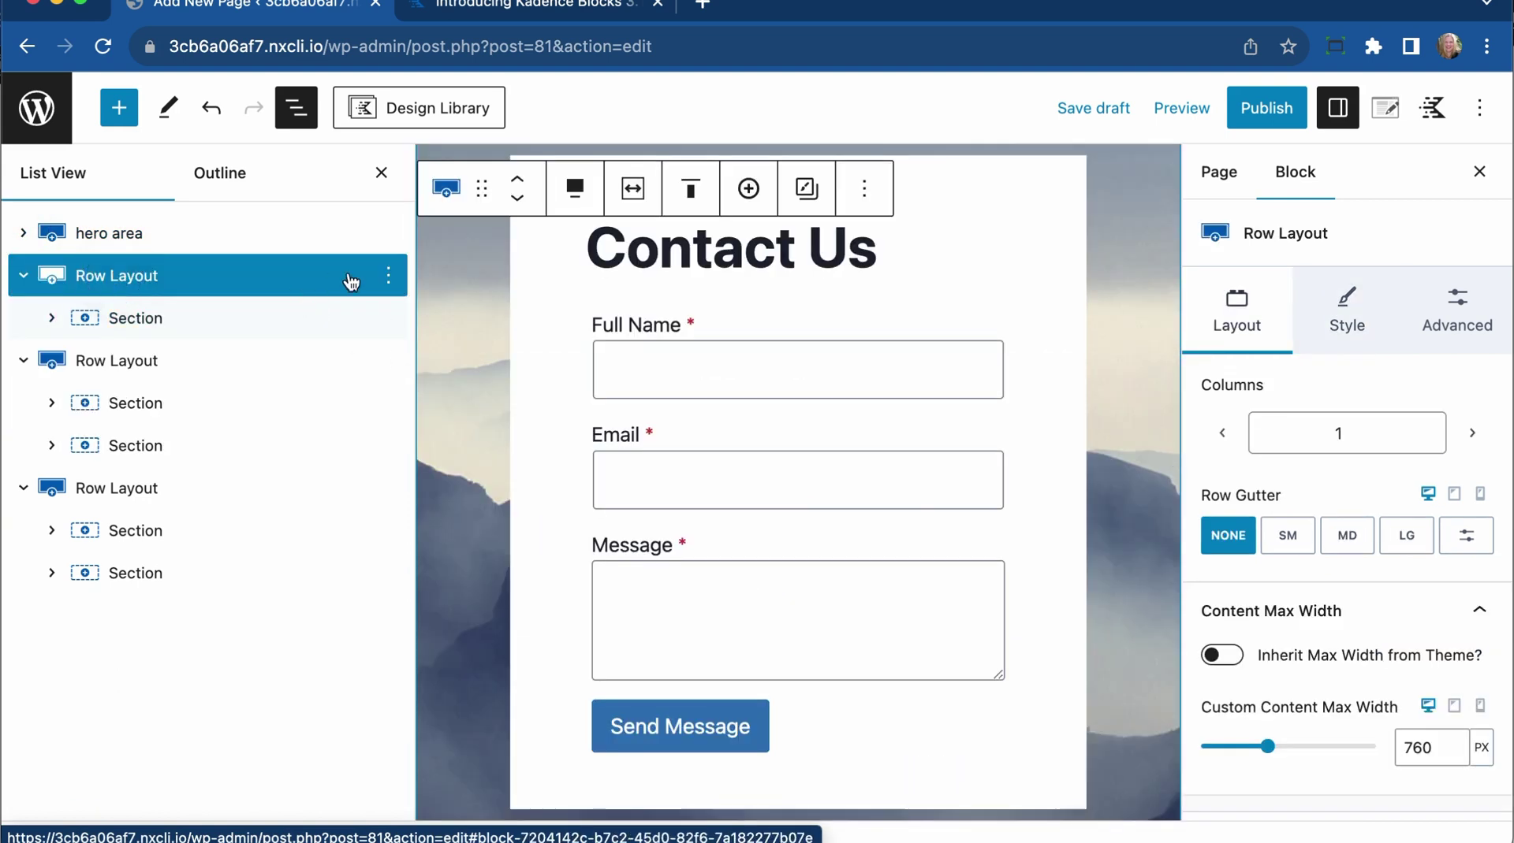
click(387, 275)
click(446, 715)
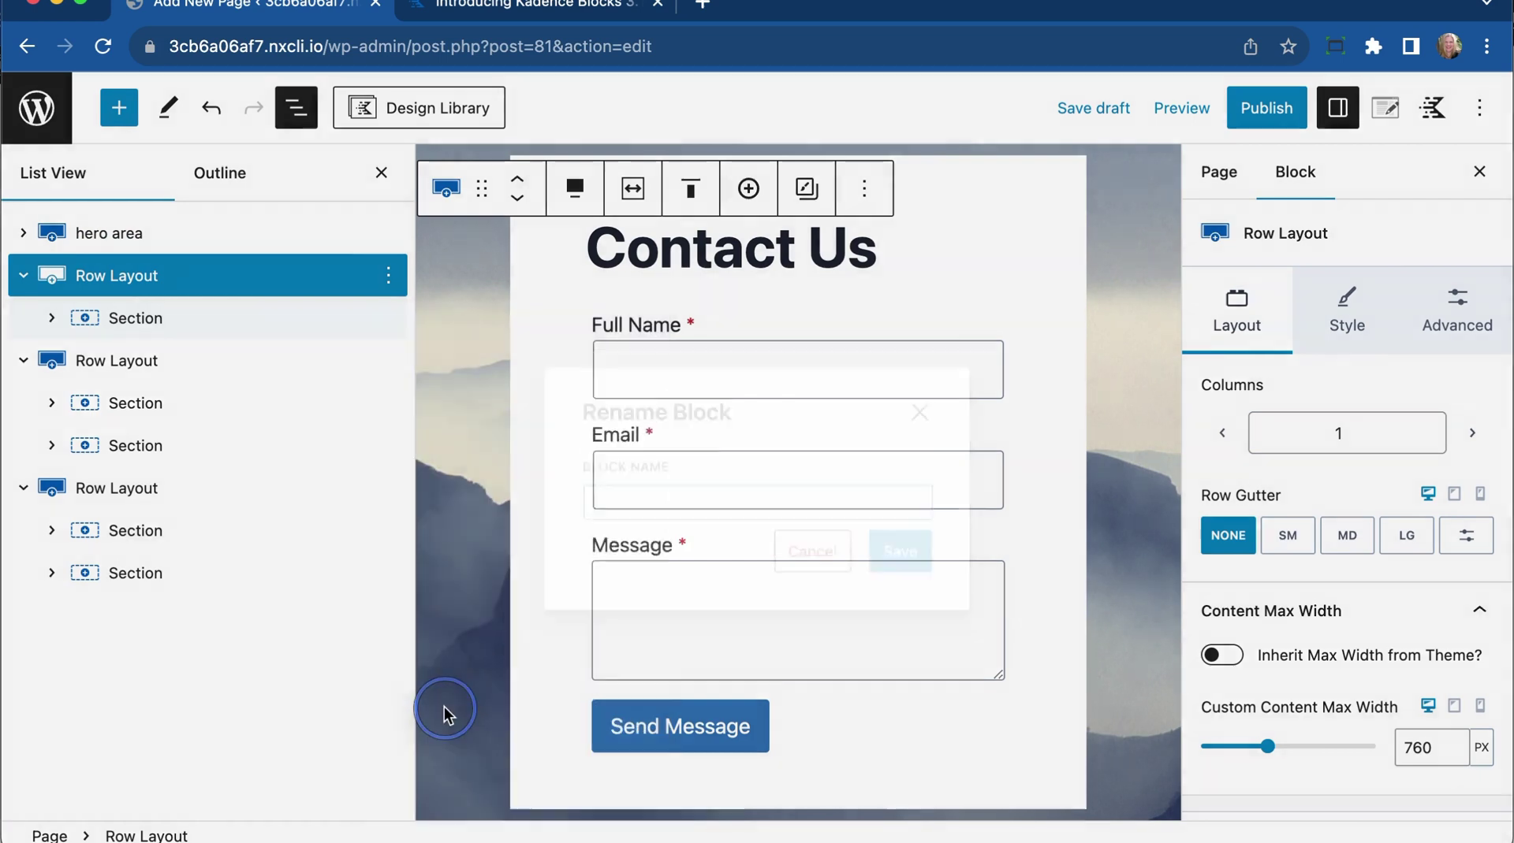
text(contact form)
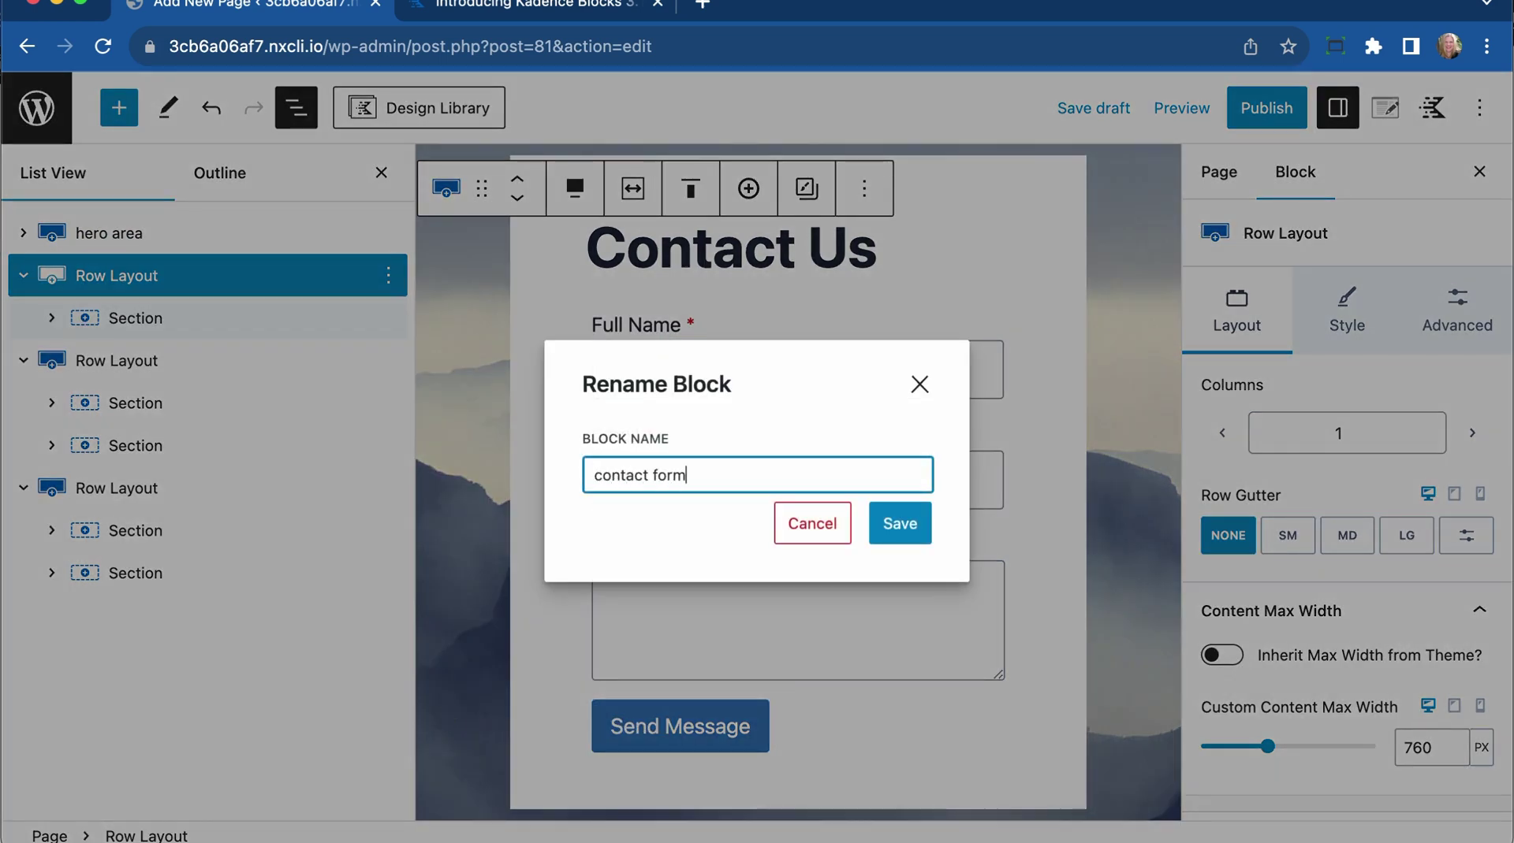
click(906, 536)
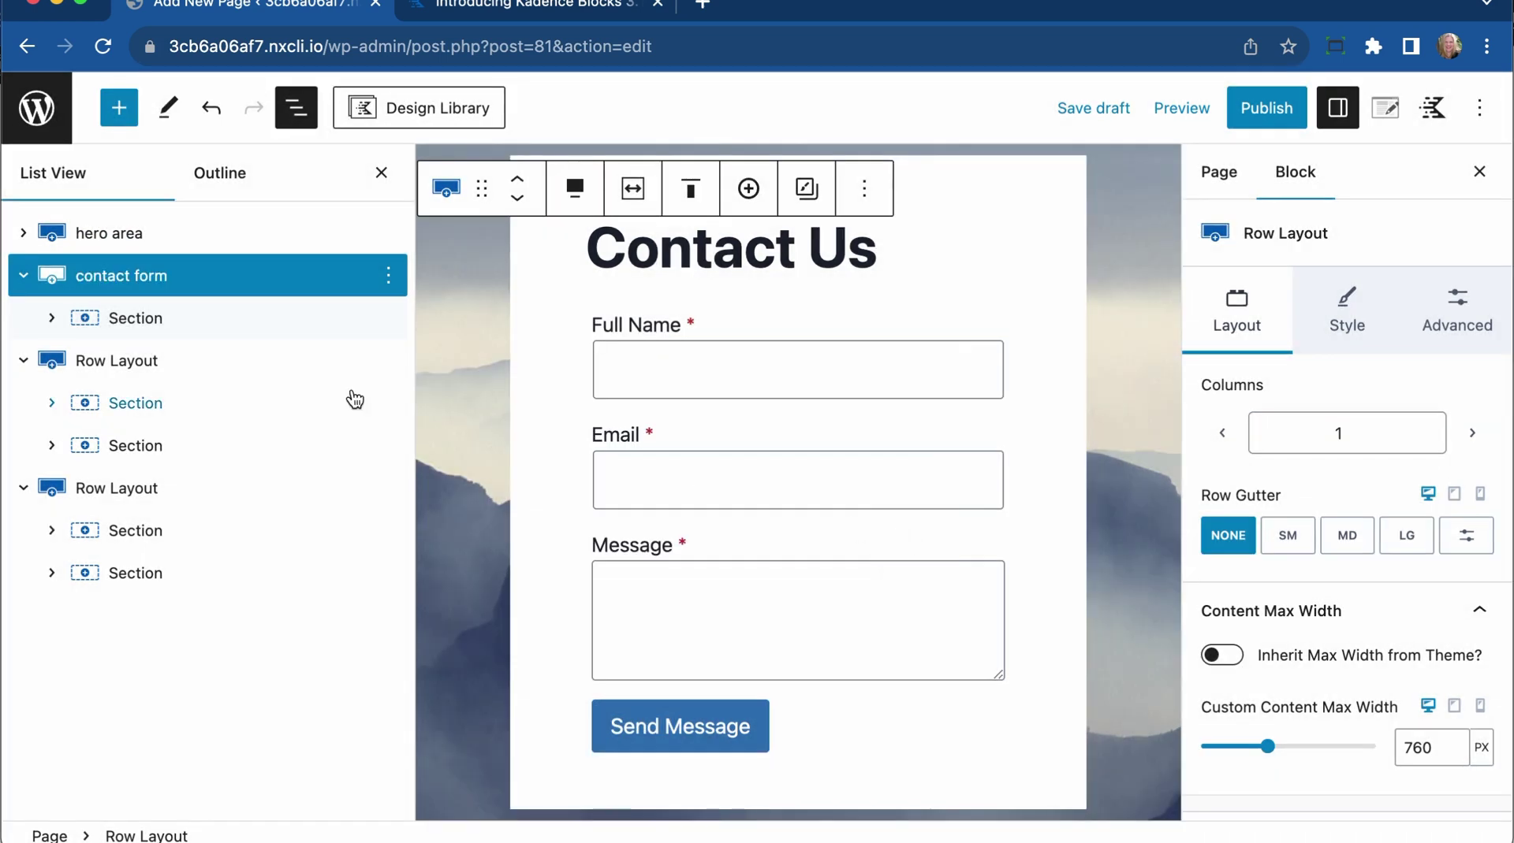
click(22, 283)
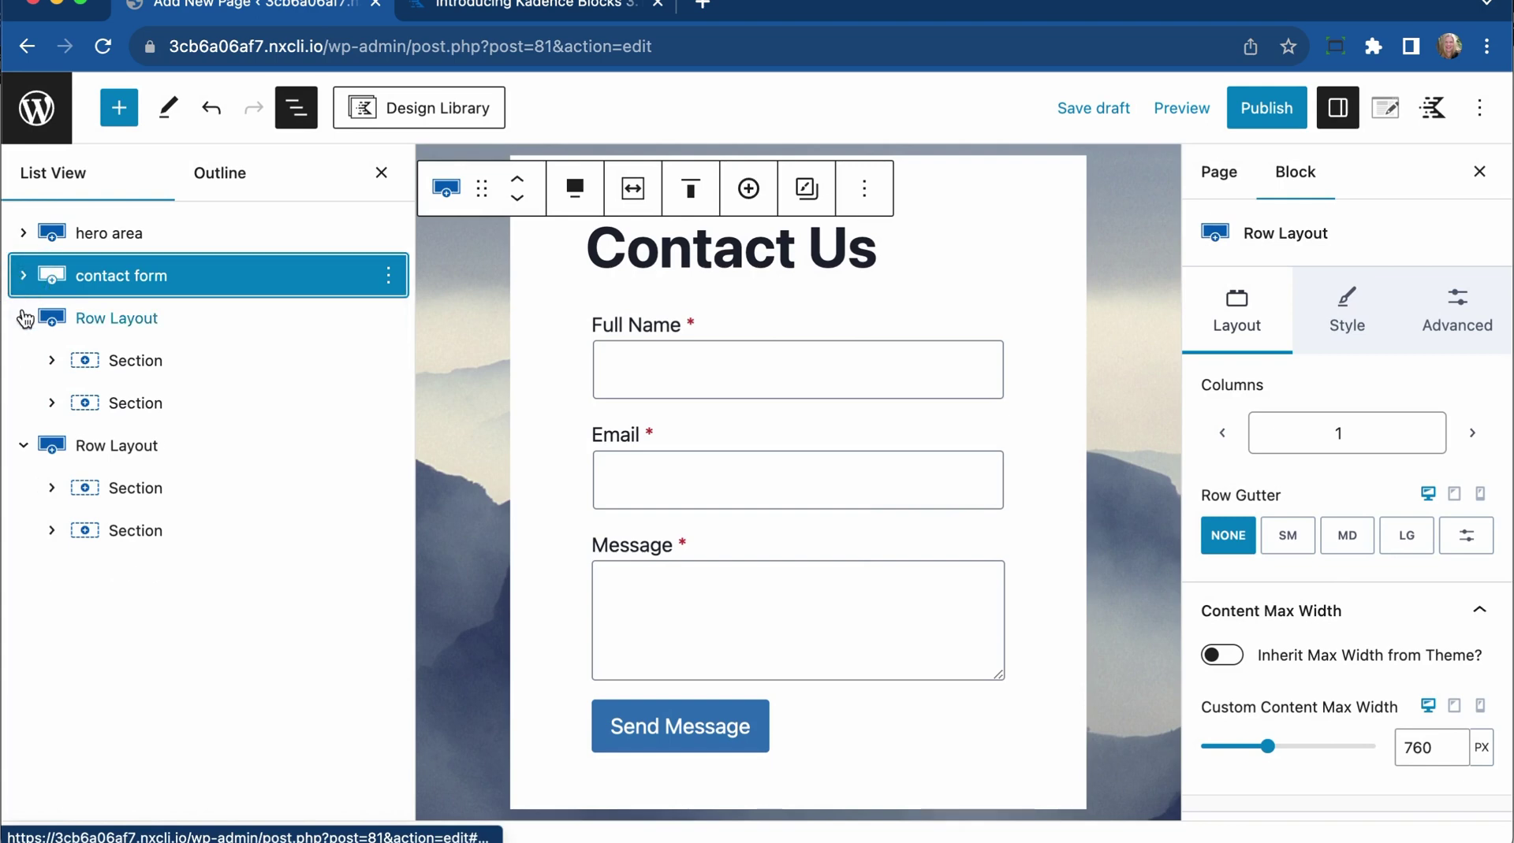
Rename the third Row Layout to "CTA area" and collapse it in the block list.
click(138, 319)
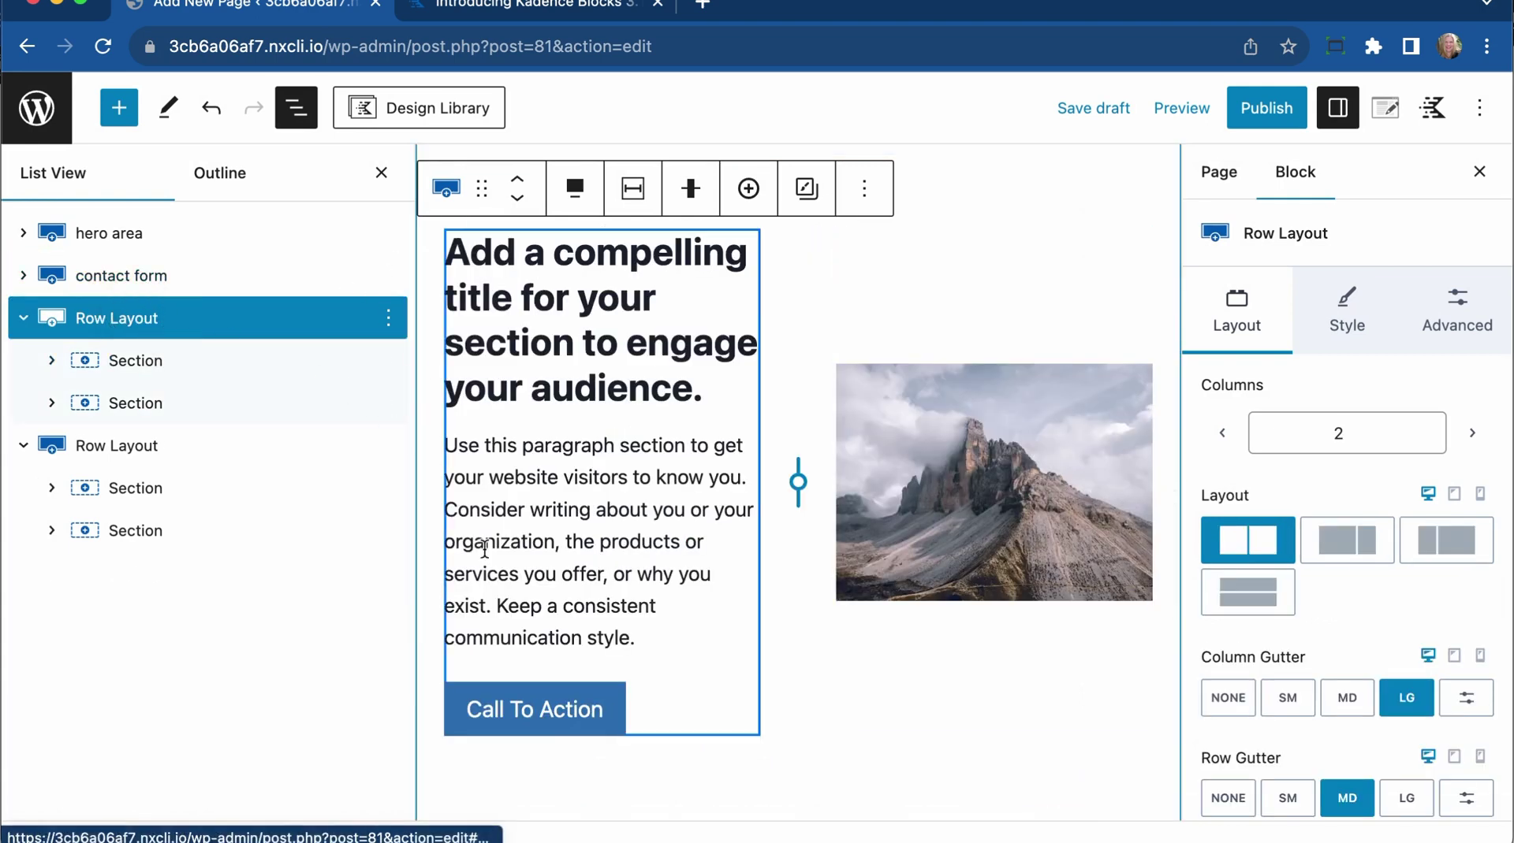
click(388, 317)
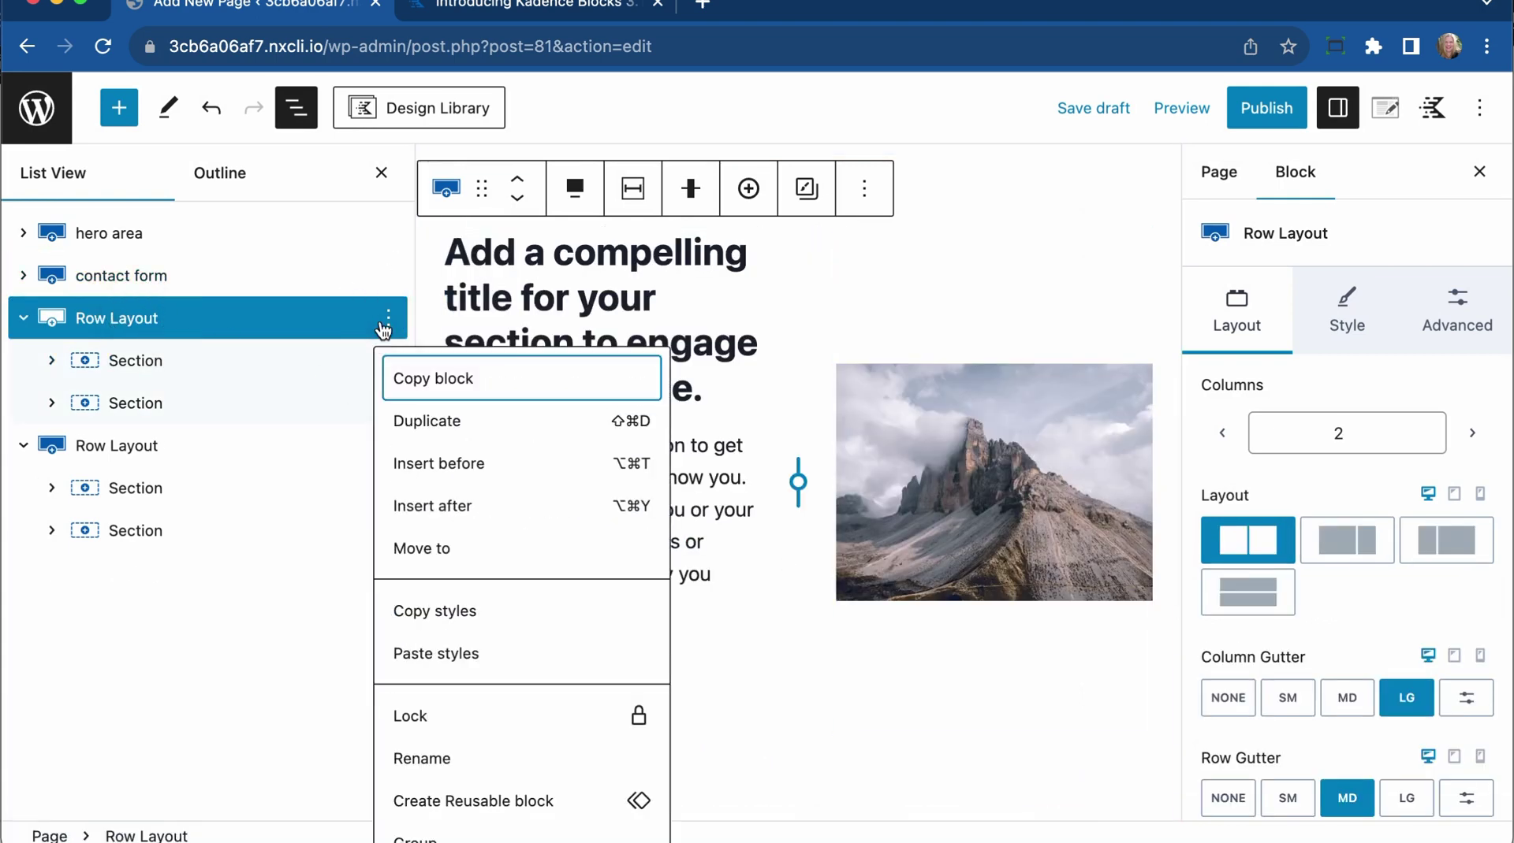
click(473, 761)
text(CTA area)
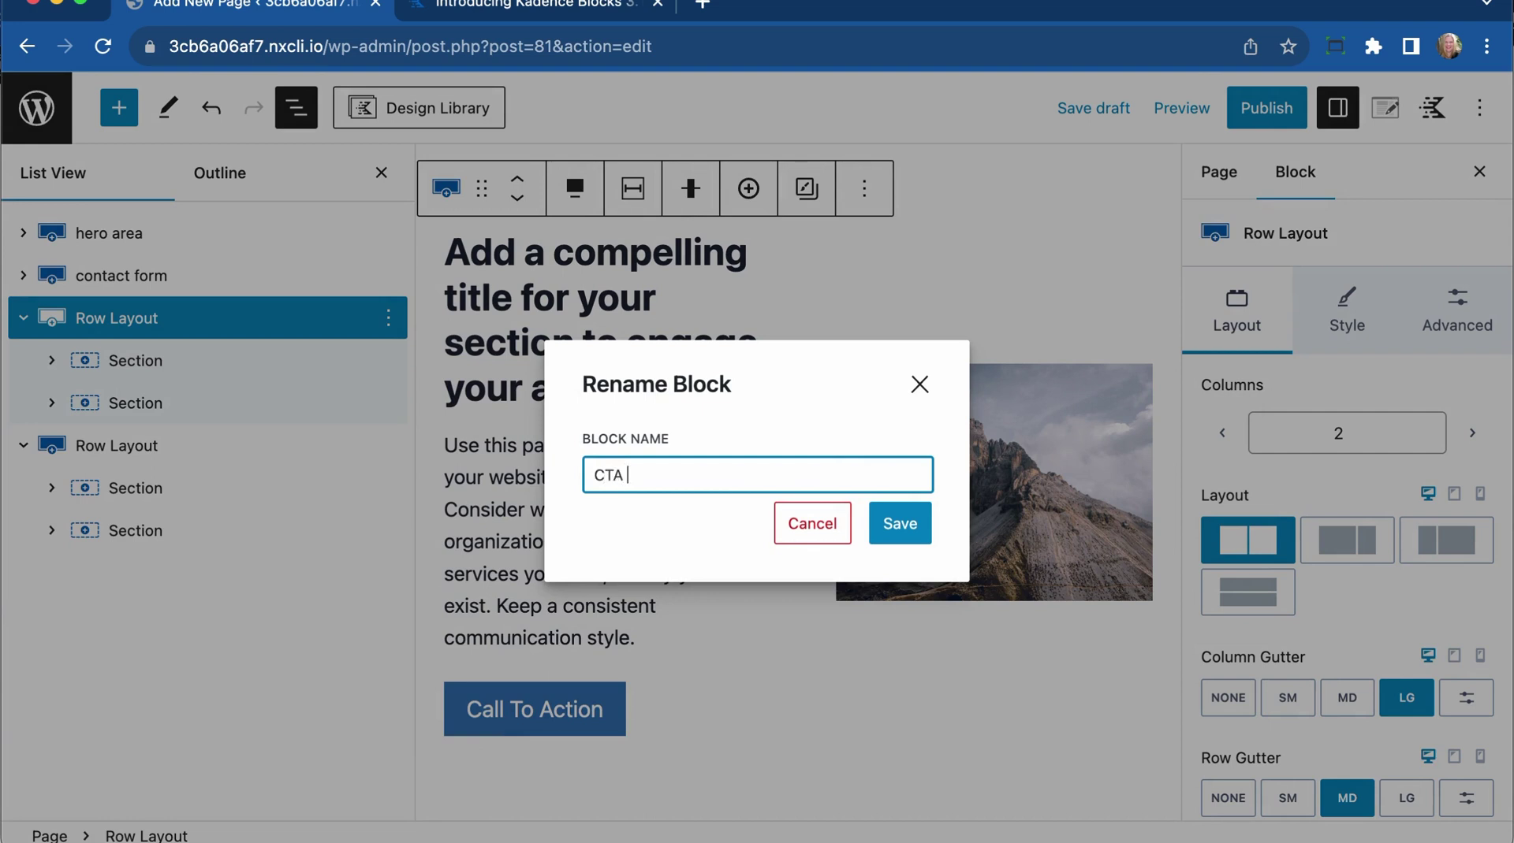
key(Return)
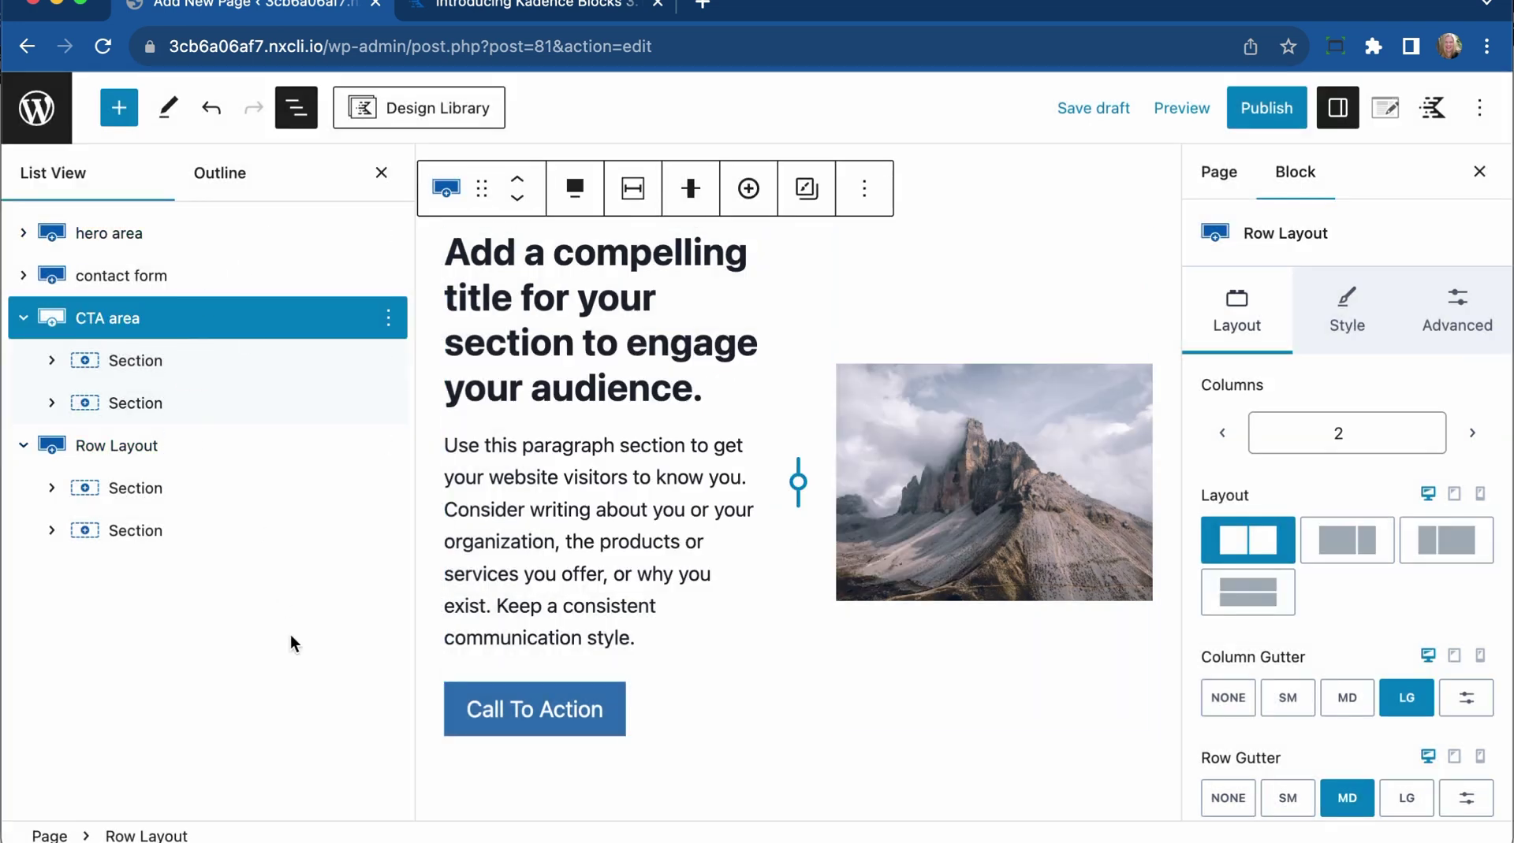
click(24, 319)
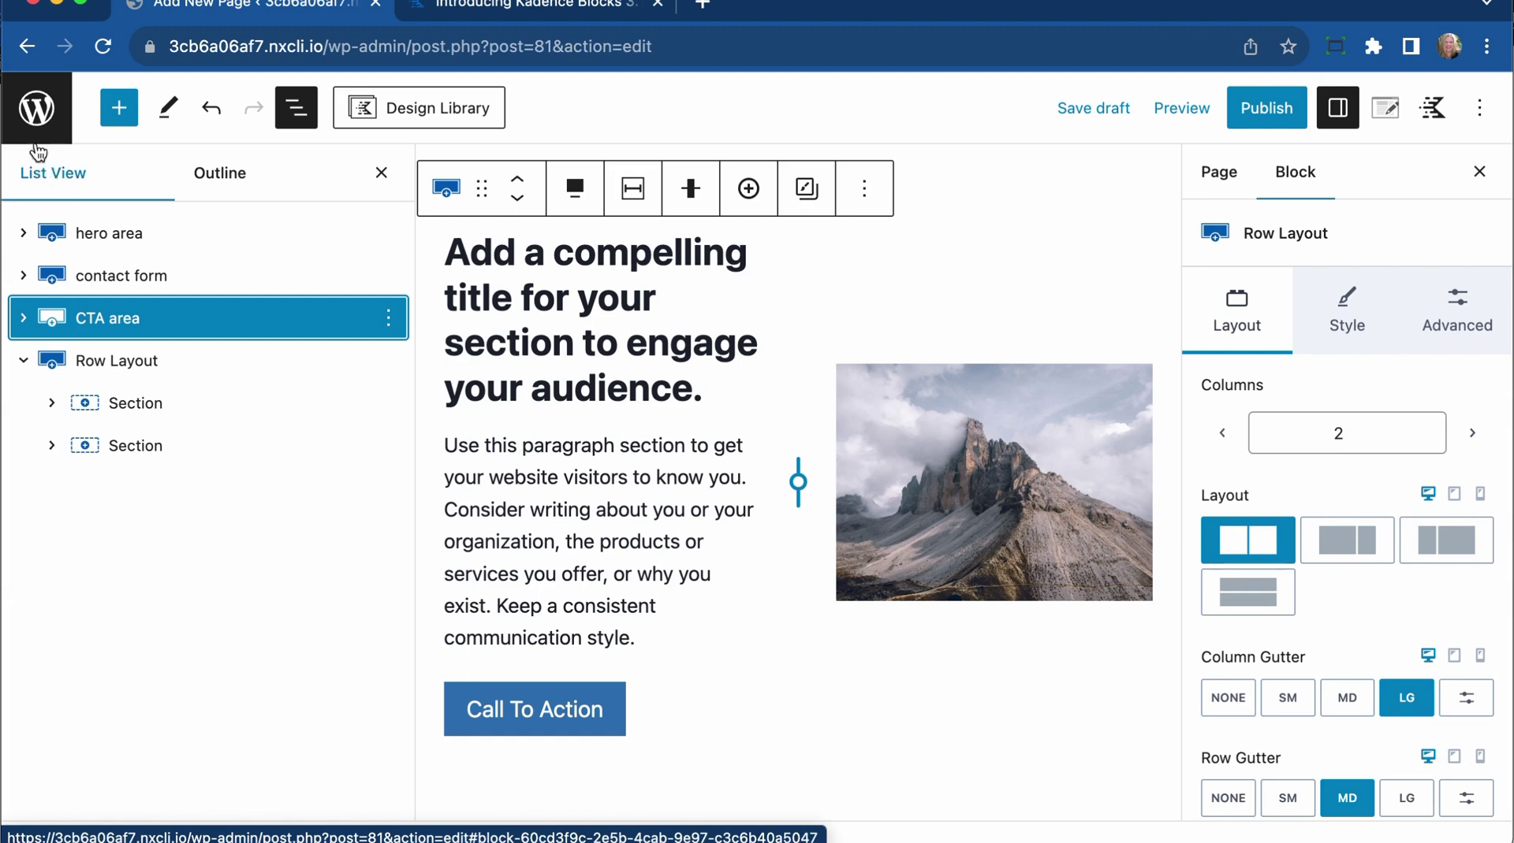
Leave the page editor for the list of all pages and start another new page.
click(37, 107)
click(909, 386)
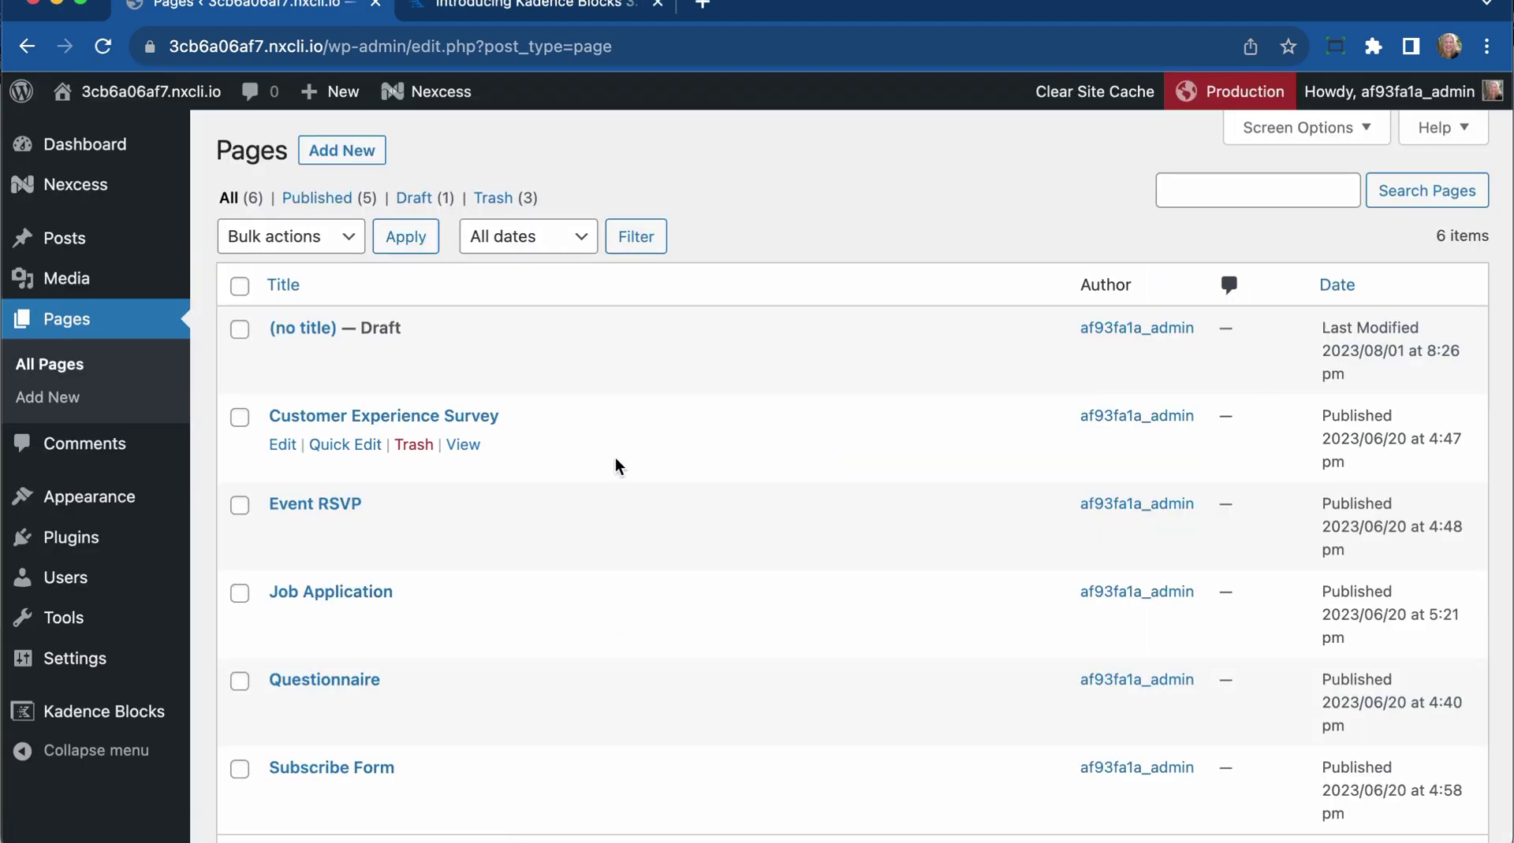
click(324, 157)
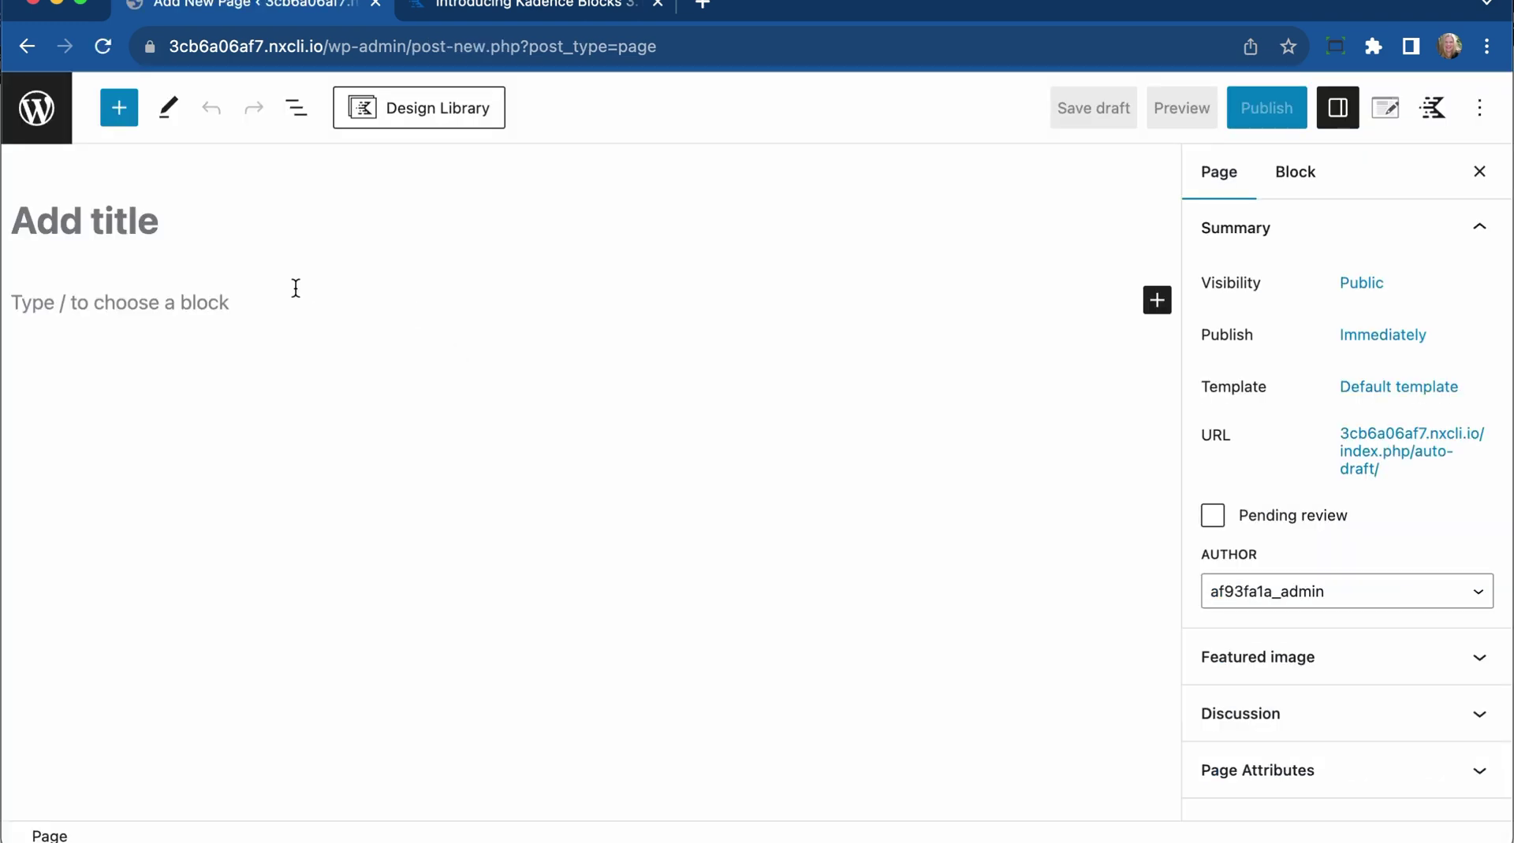
Insert a Row Layout block with a single-column layout in the empty page body.
click(270, 305)
text(/row)
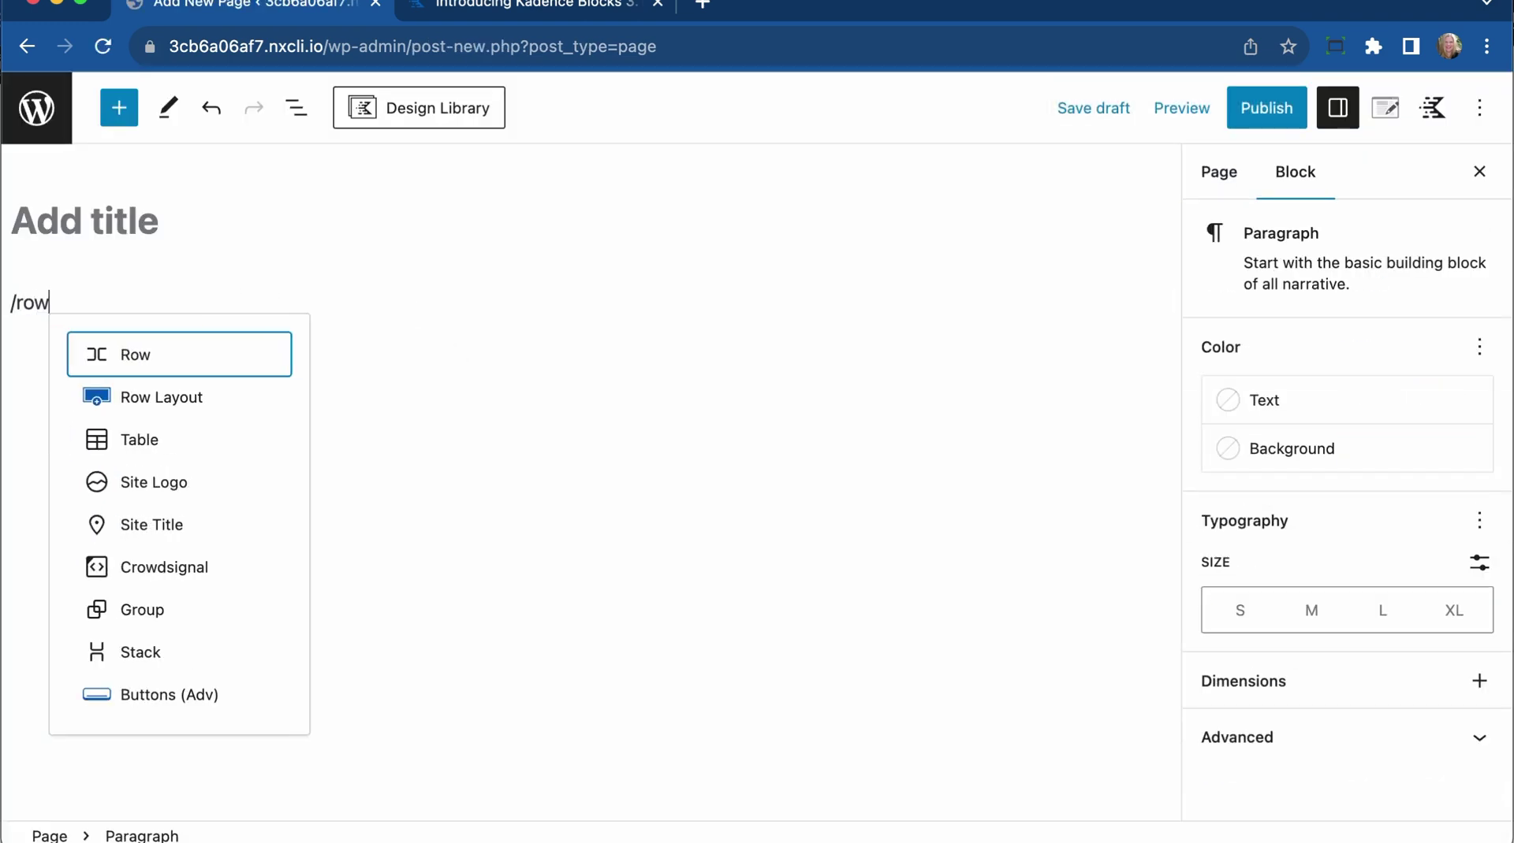
key(Down)
key(Return)
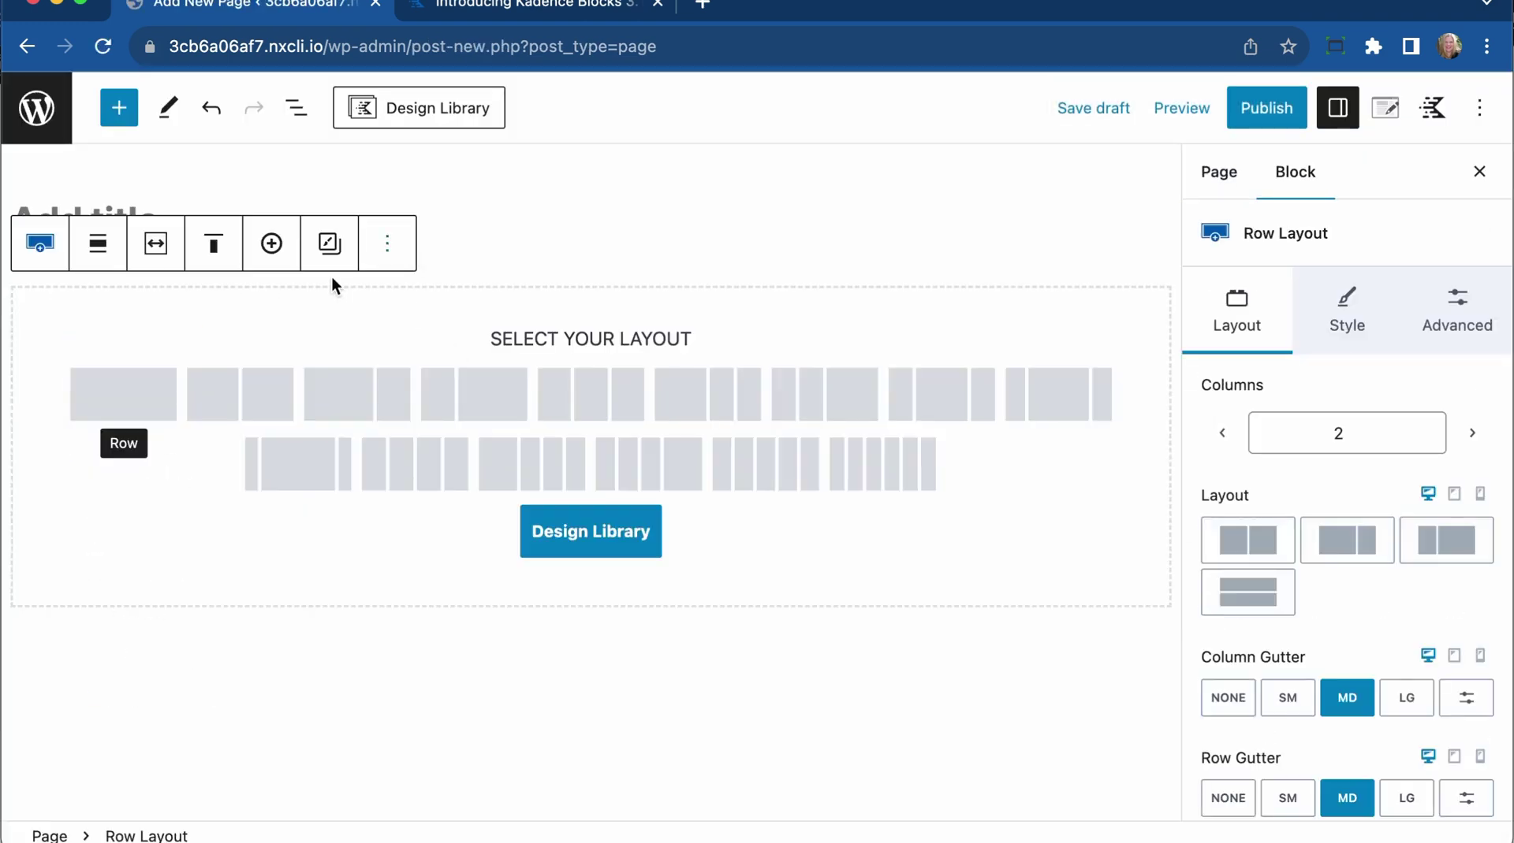
click(112, 399)
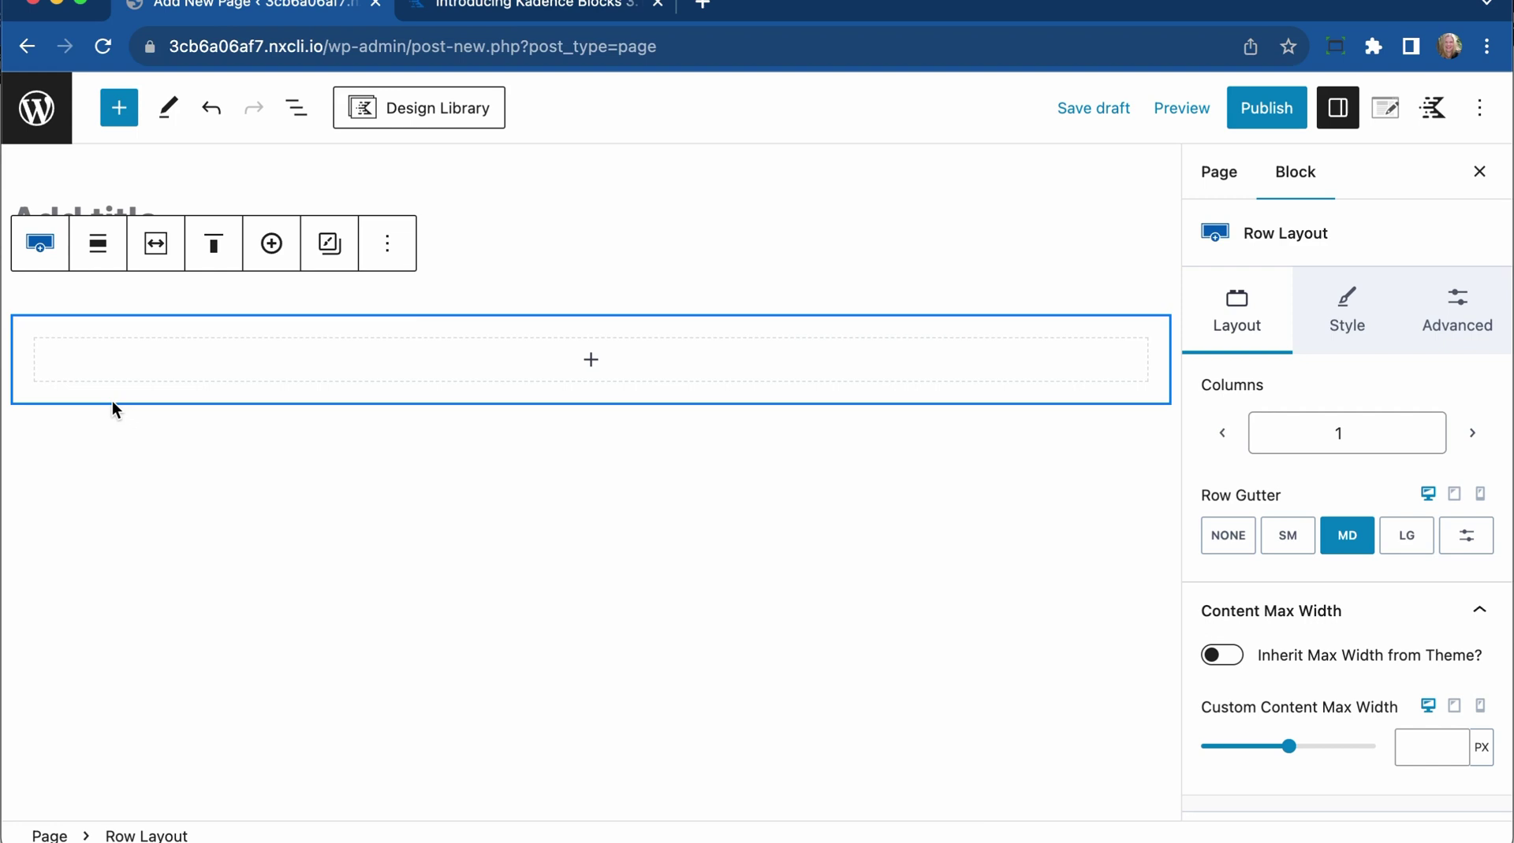
Add a Form (Adv) block inside the row and create a new form with the Contact layout and Basic style.
click(589, 360)
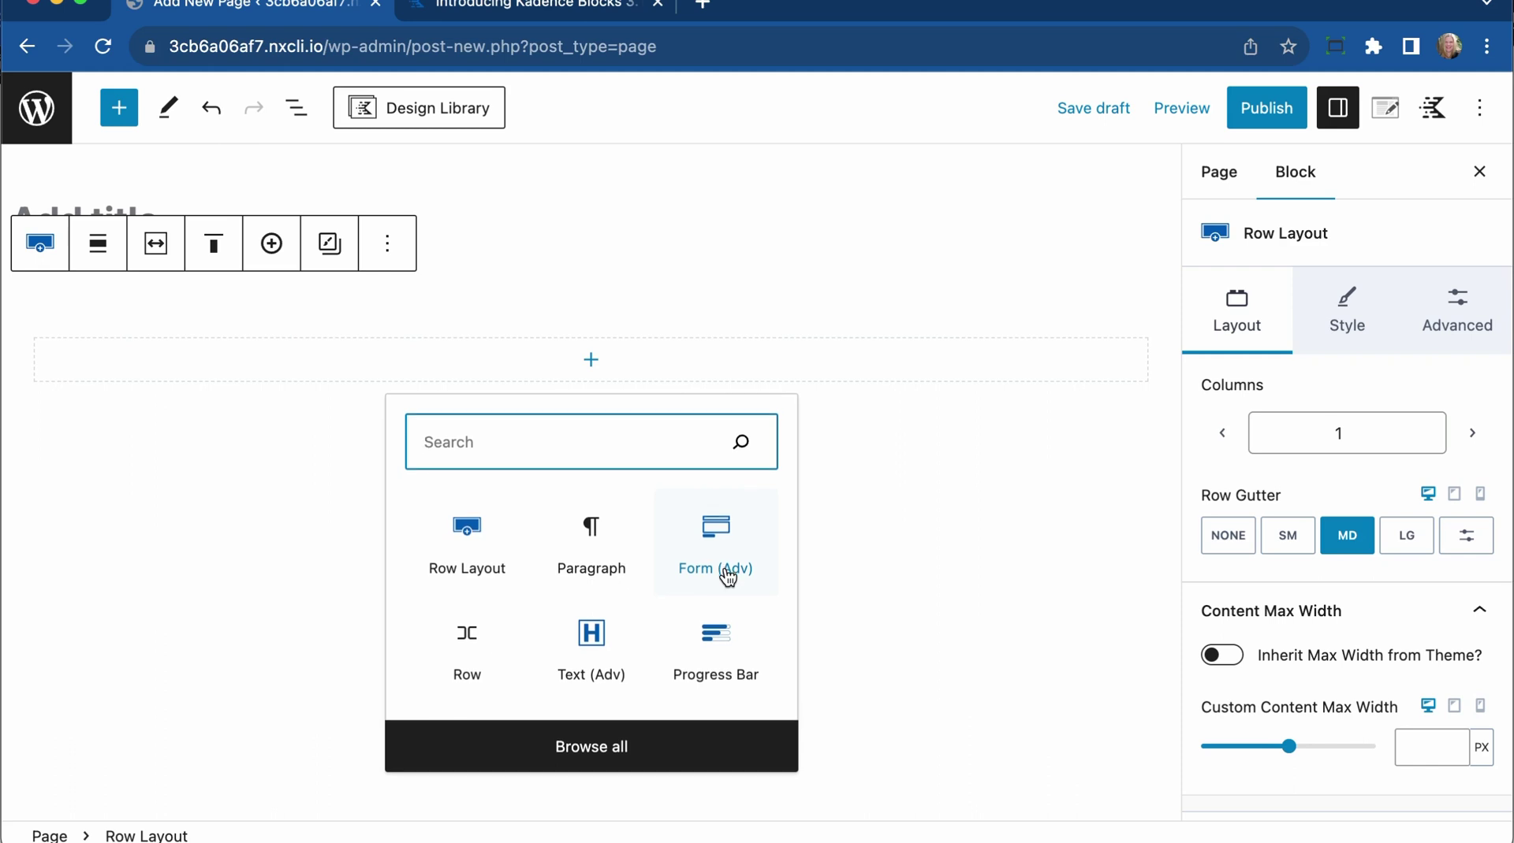
click(727, 578)
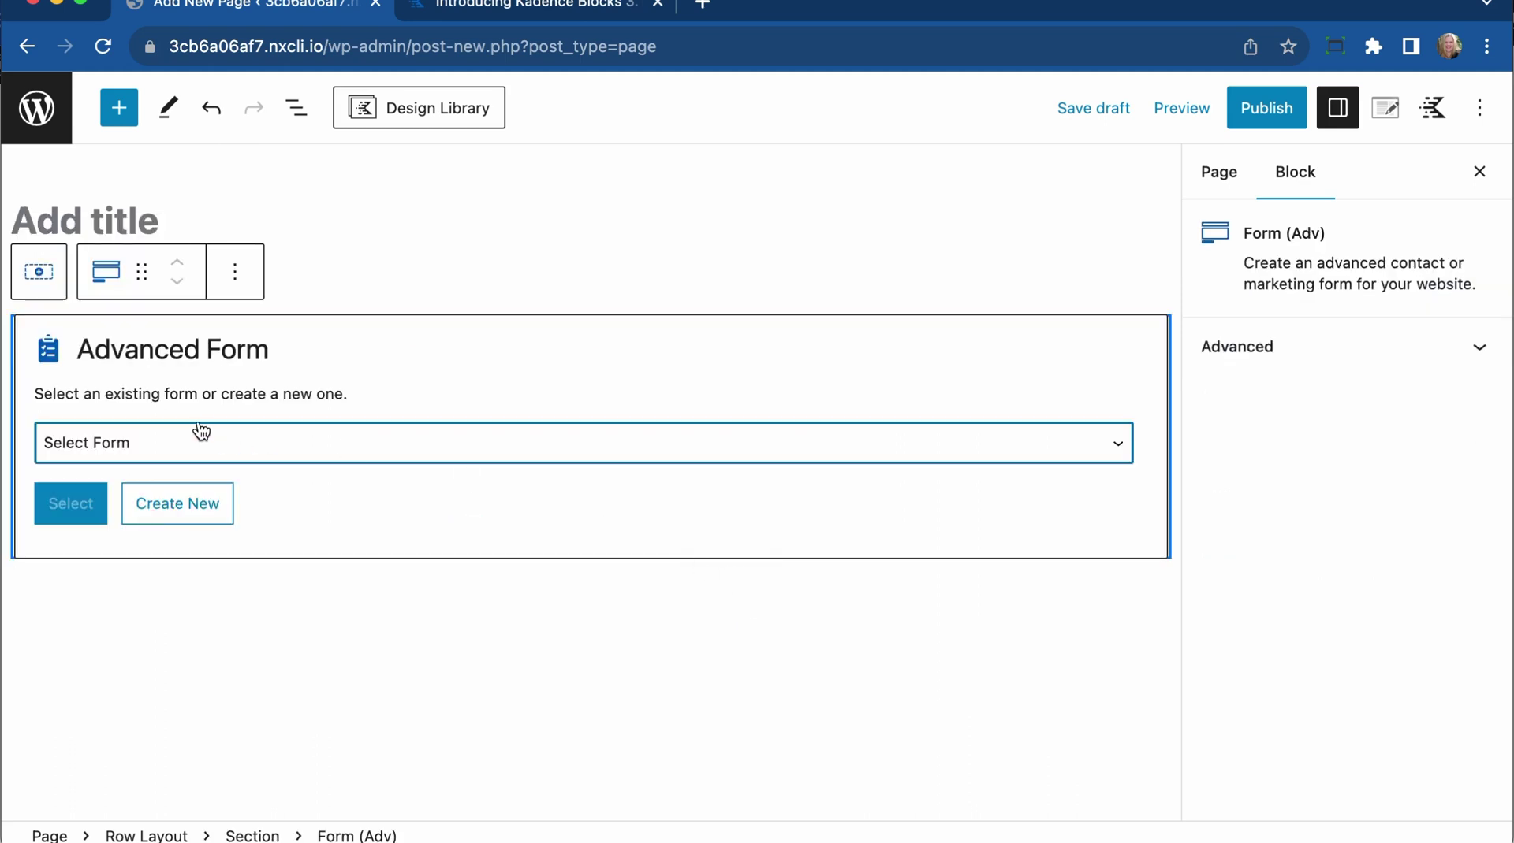
click(176, 509)
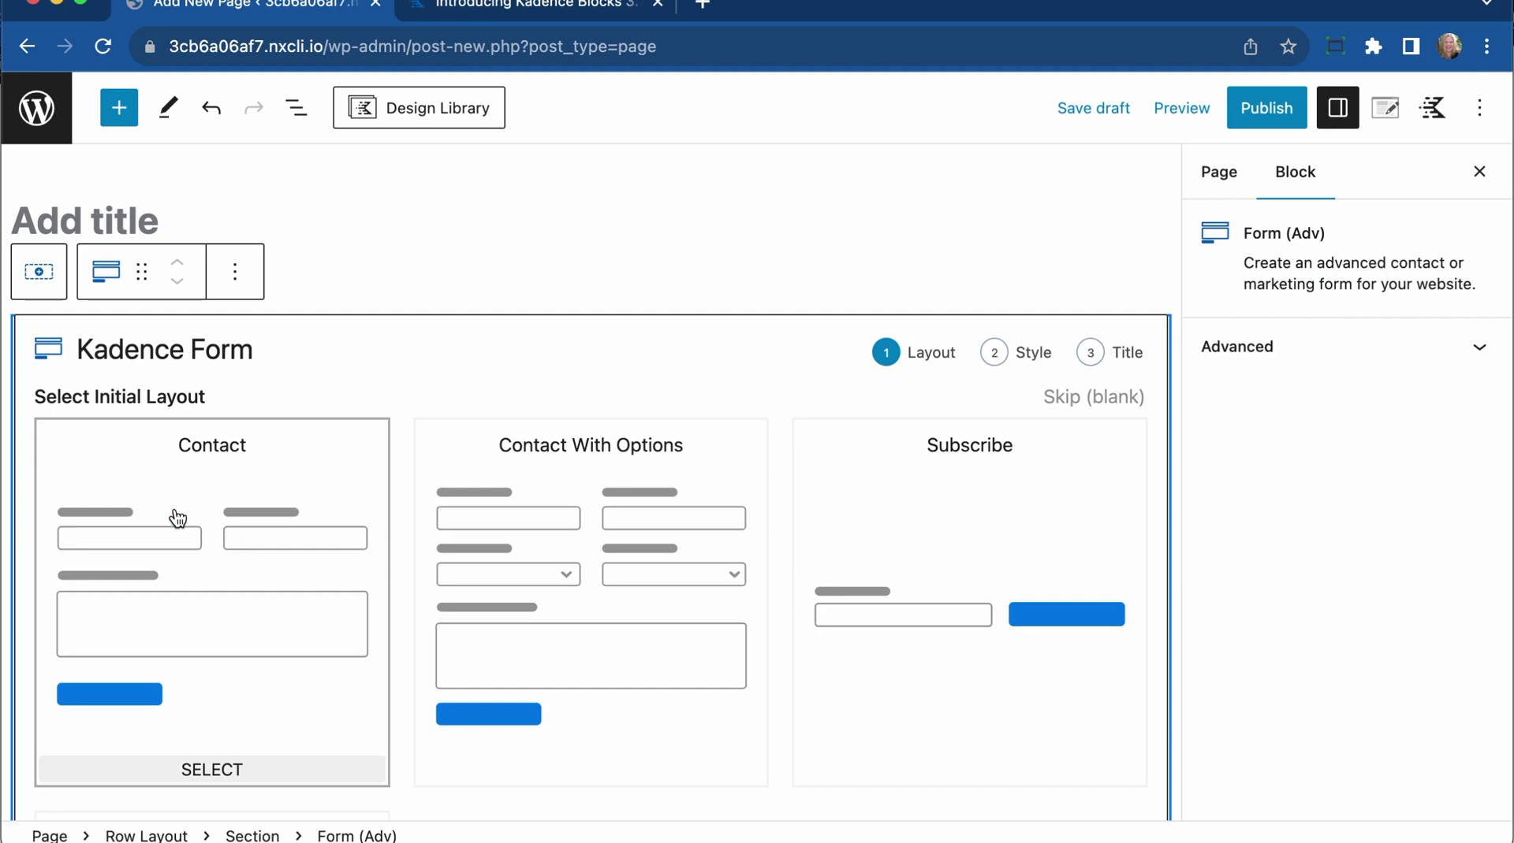
click(268, 571)
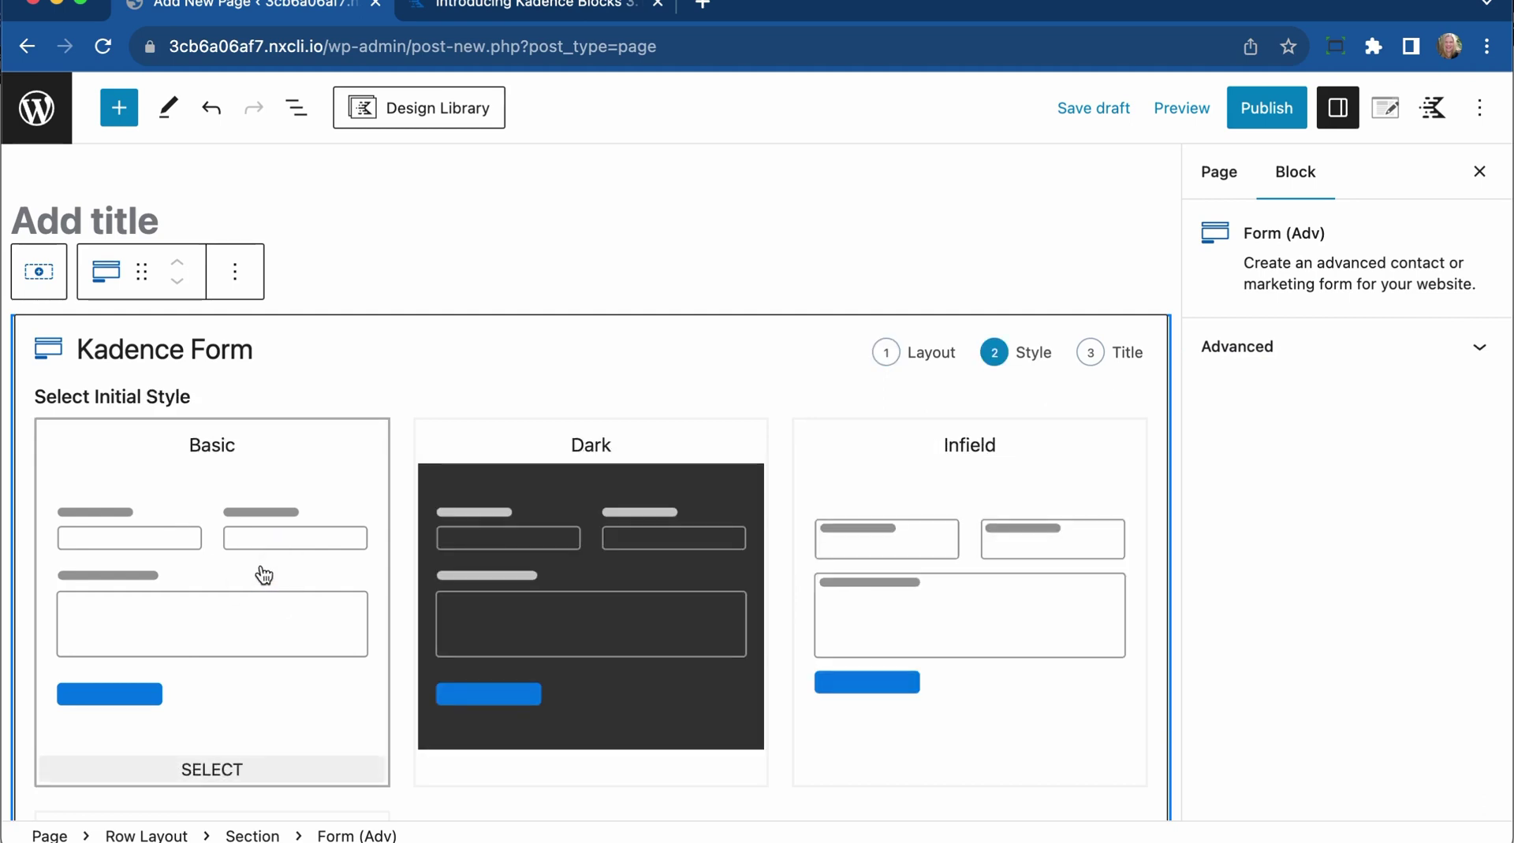
click(261, 566)
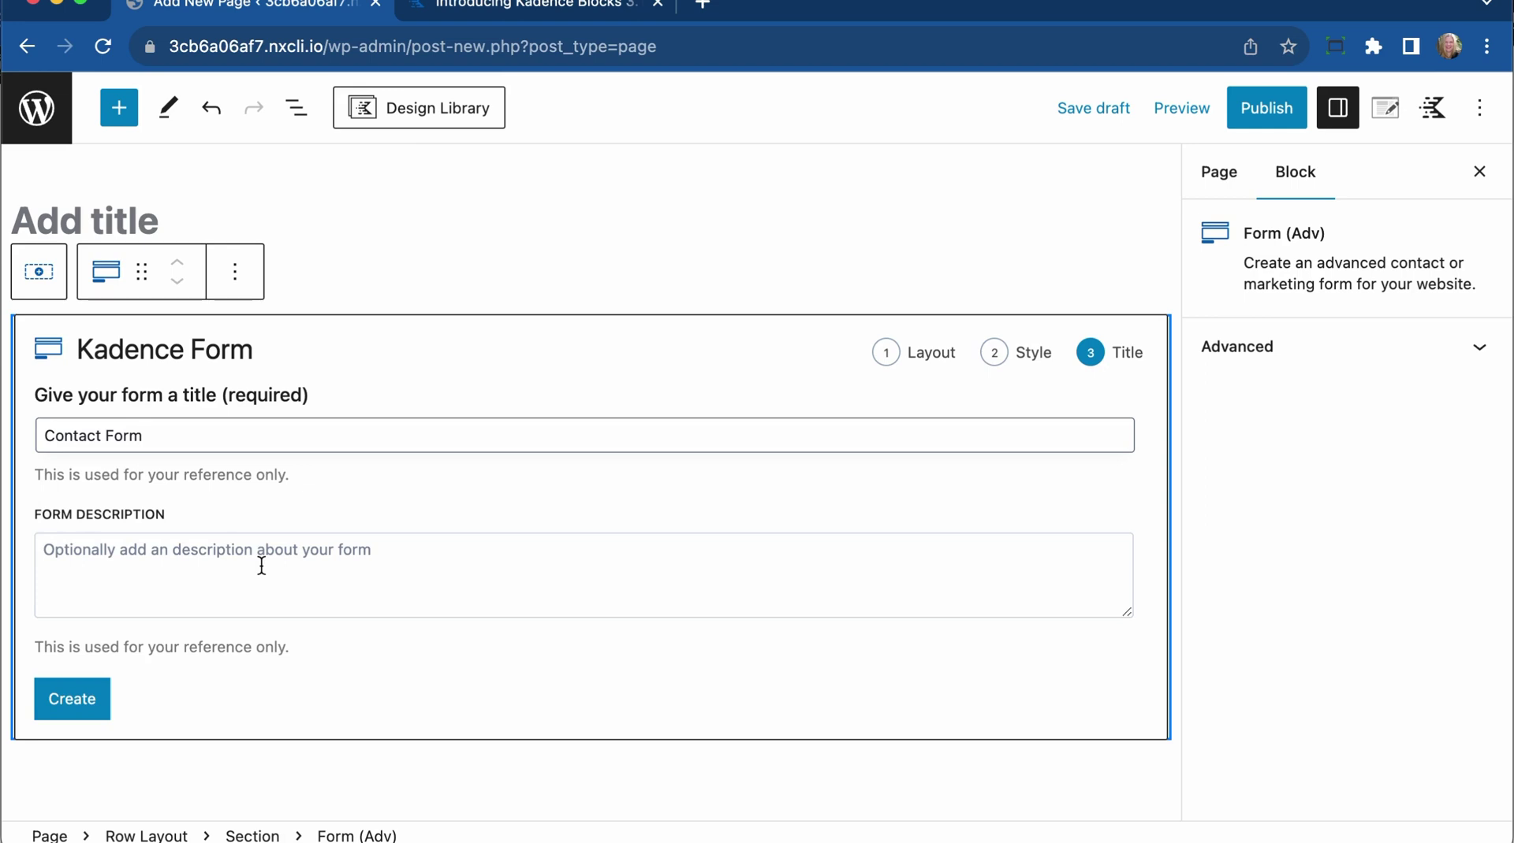
Enter "describe" as the form description and create the form titled Contact Form.
click(261, 566)
text(des)
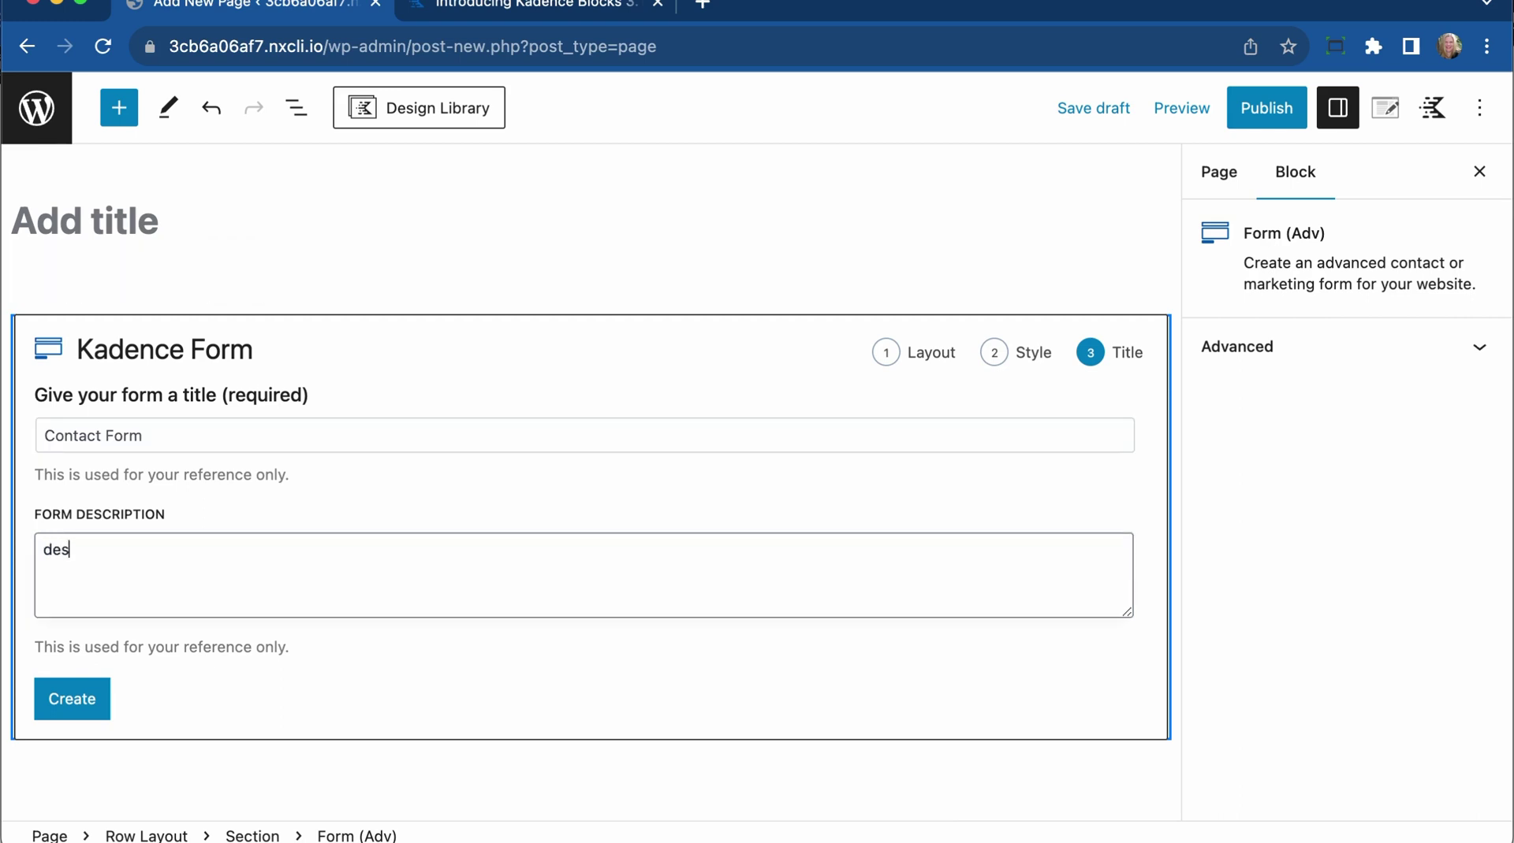
text(cribe)
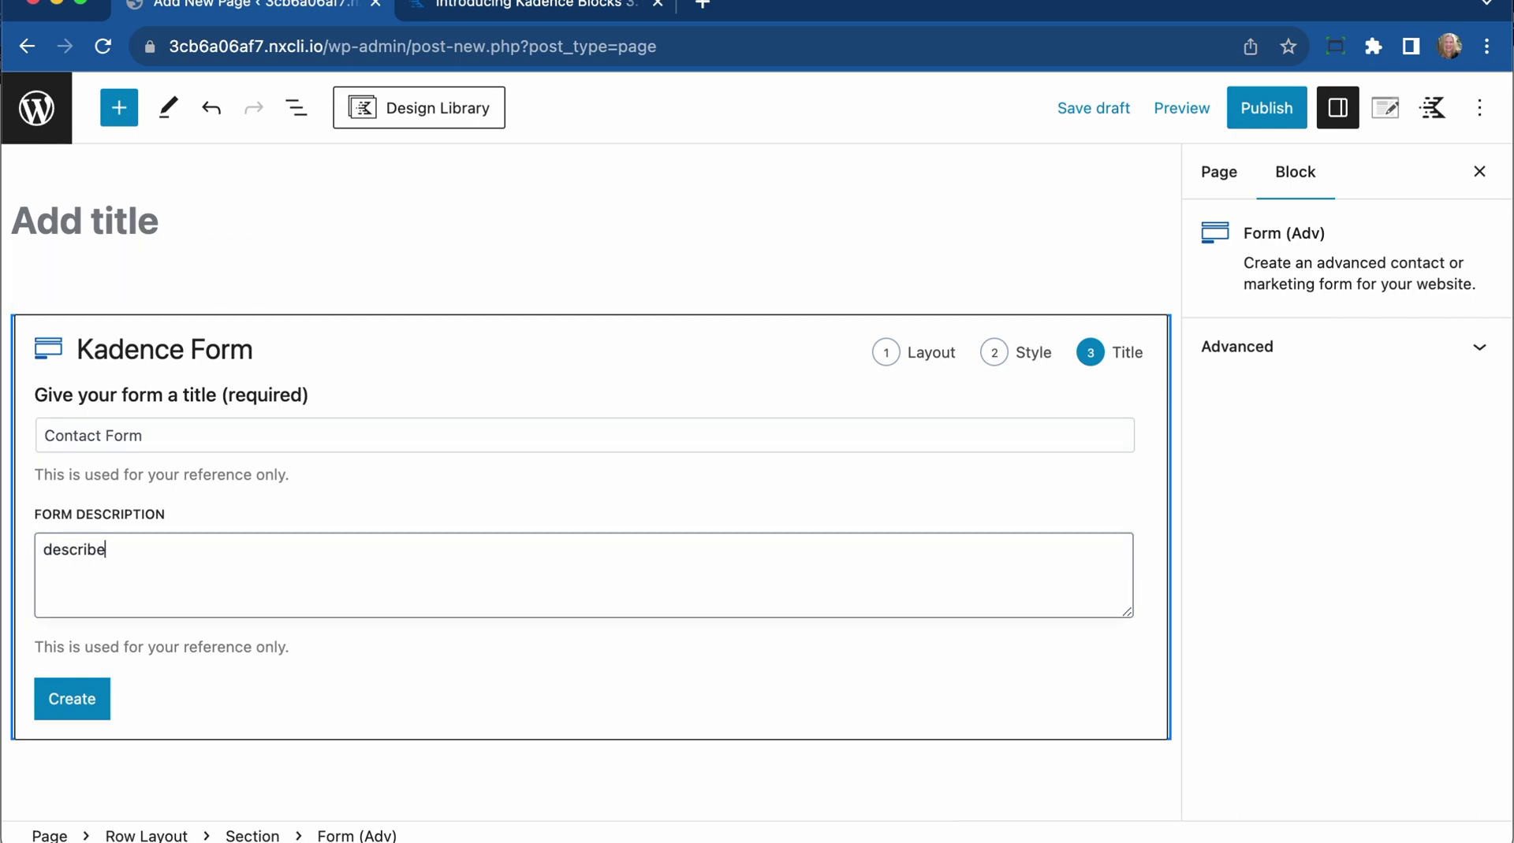
click(83, 710)
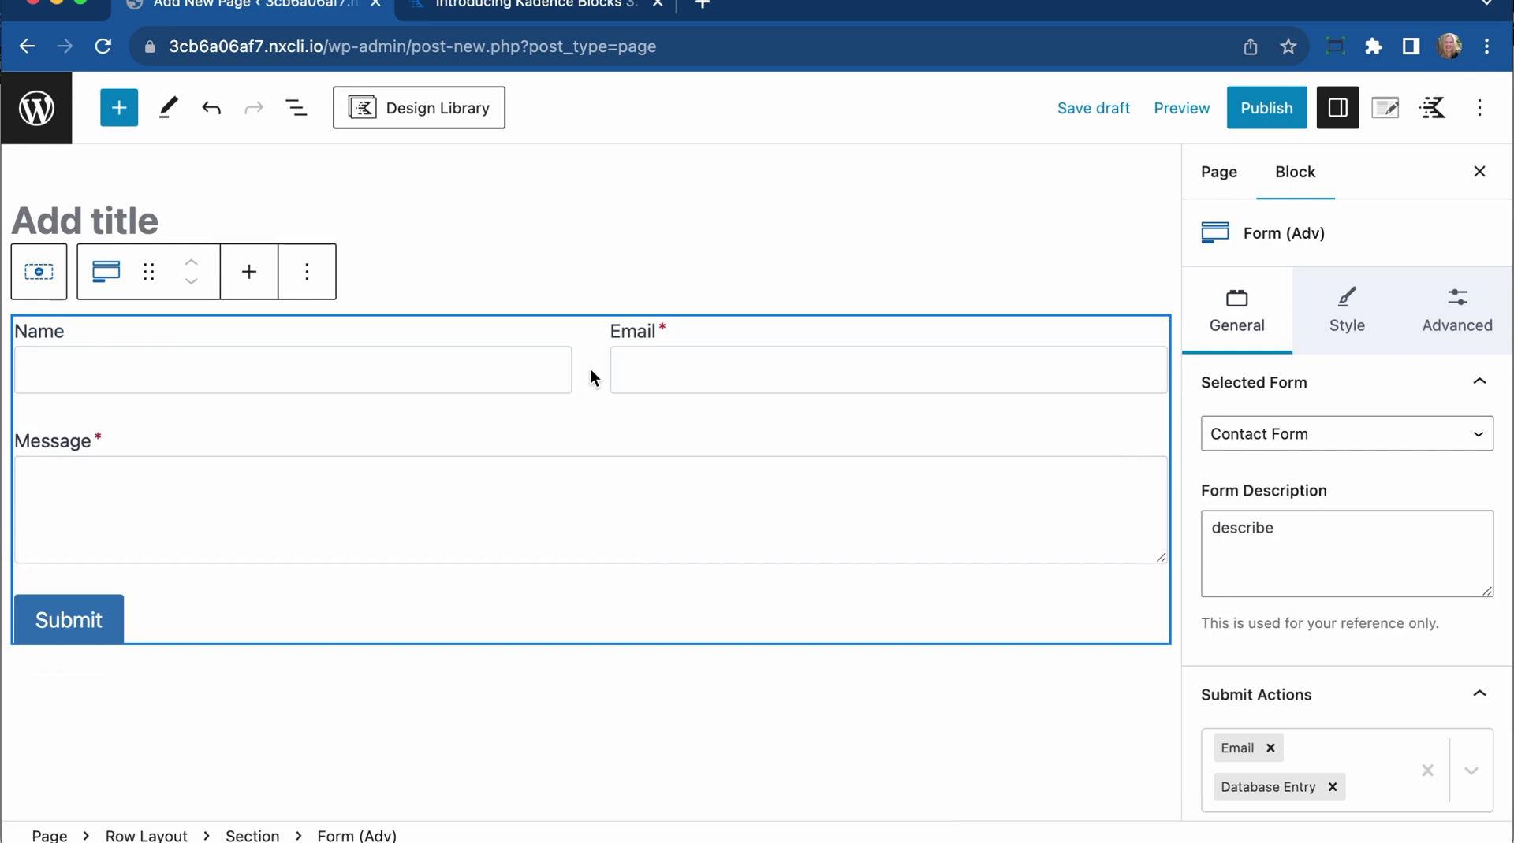
Review the available form field categories and insert a Captcha field below the Message field.
click(590, 569)
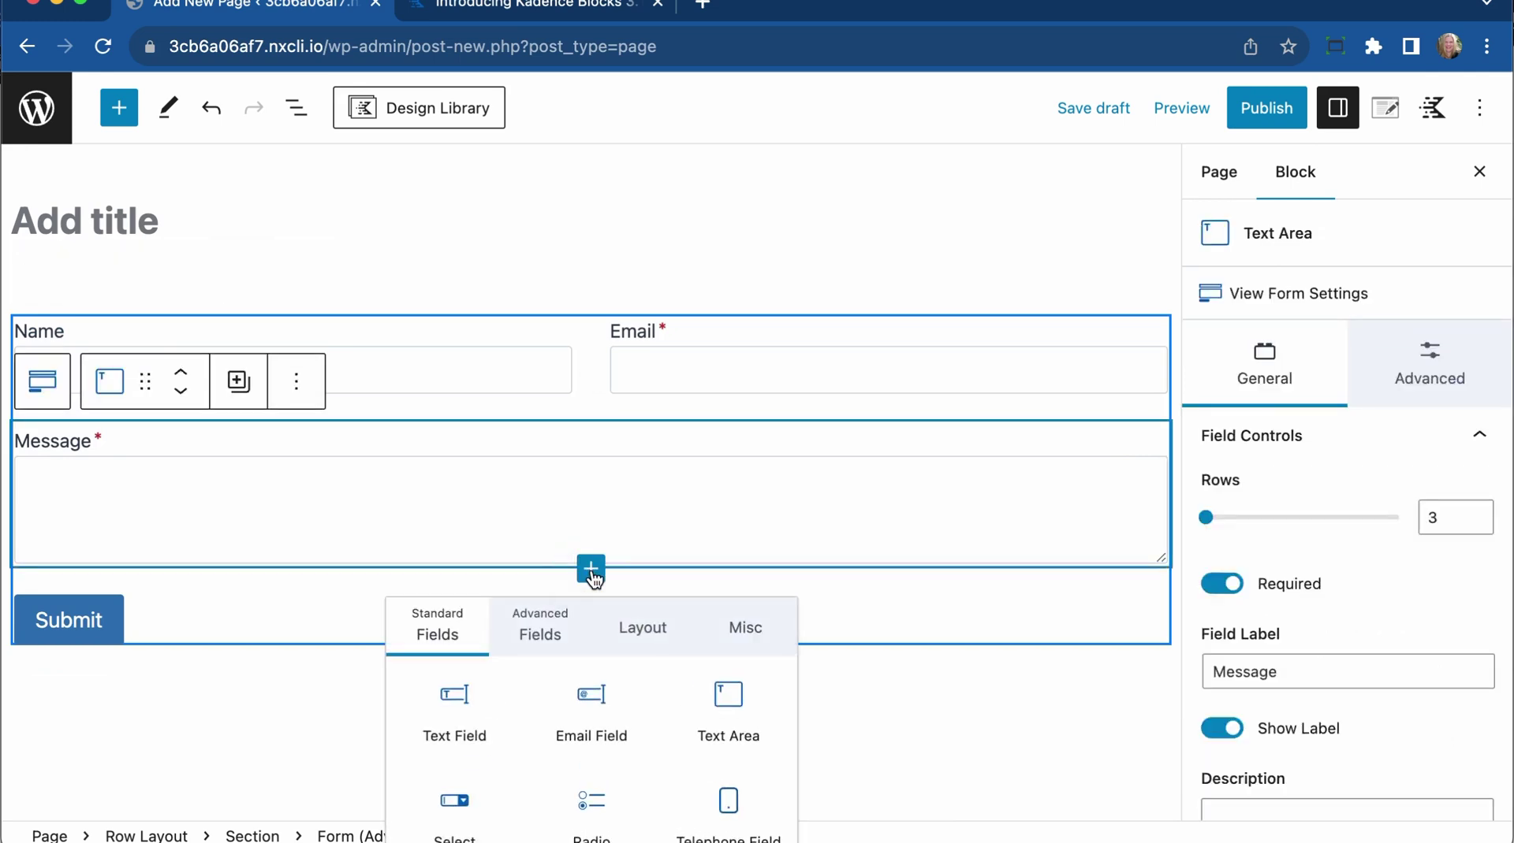
scroll(594, 578, down, 3)
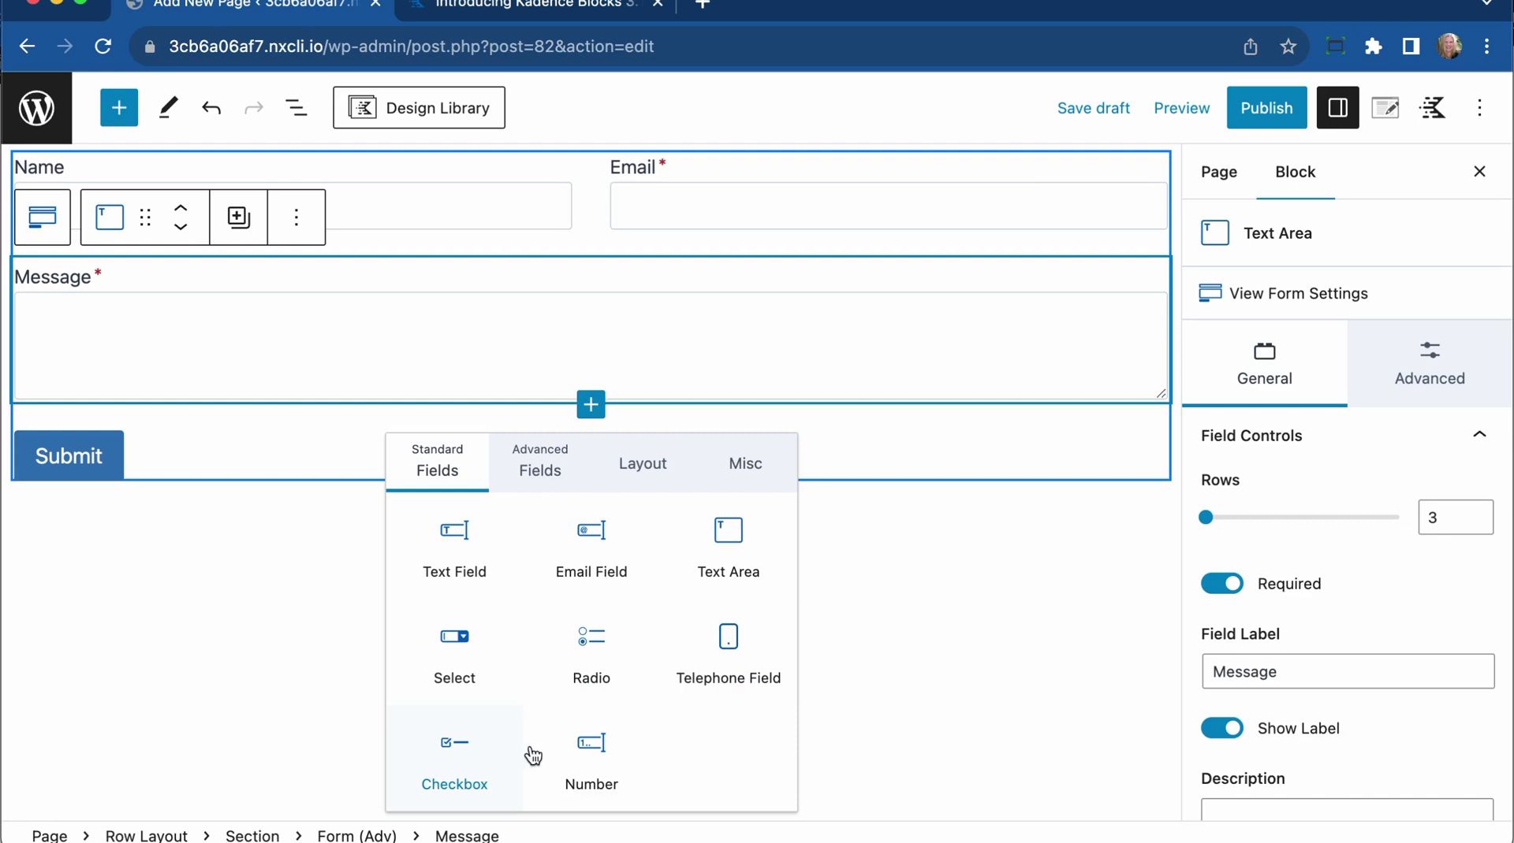
click(537, 470)
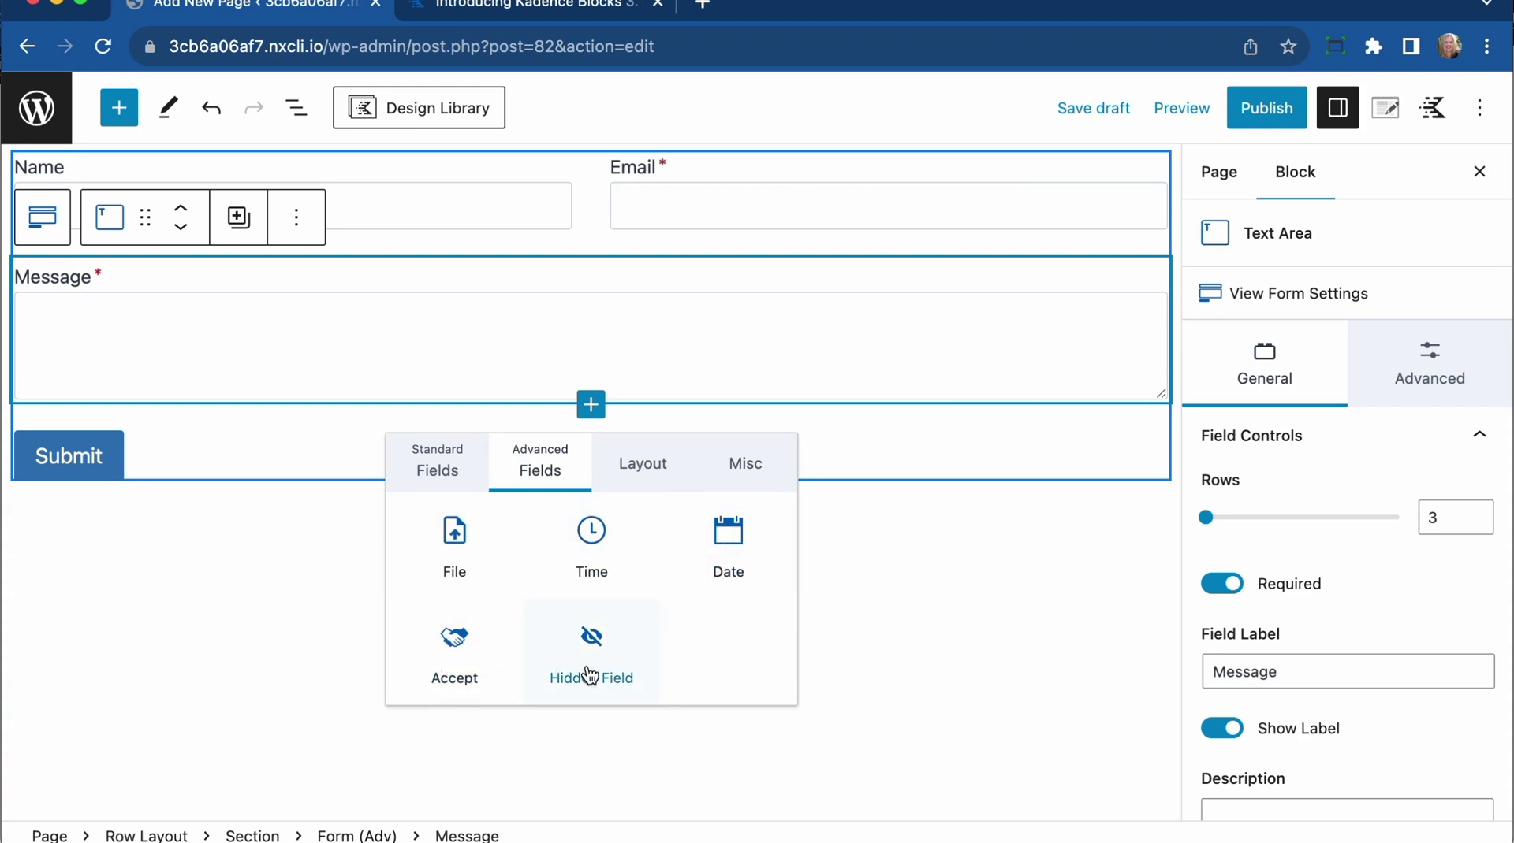
click(635, 477)
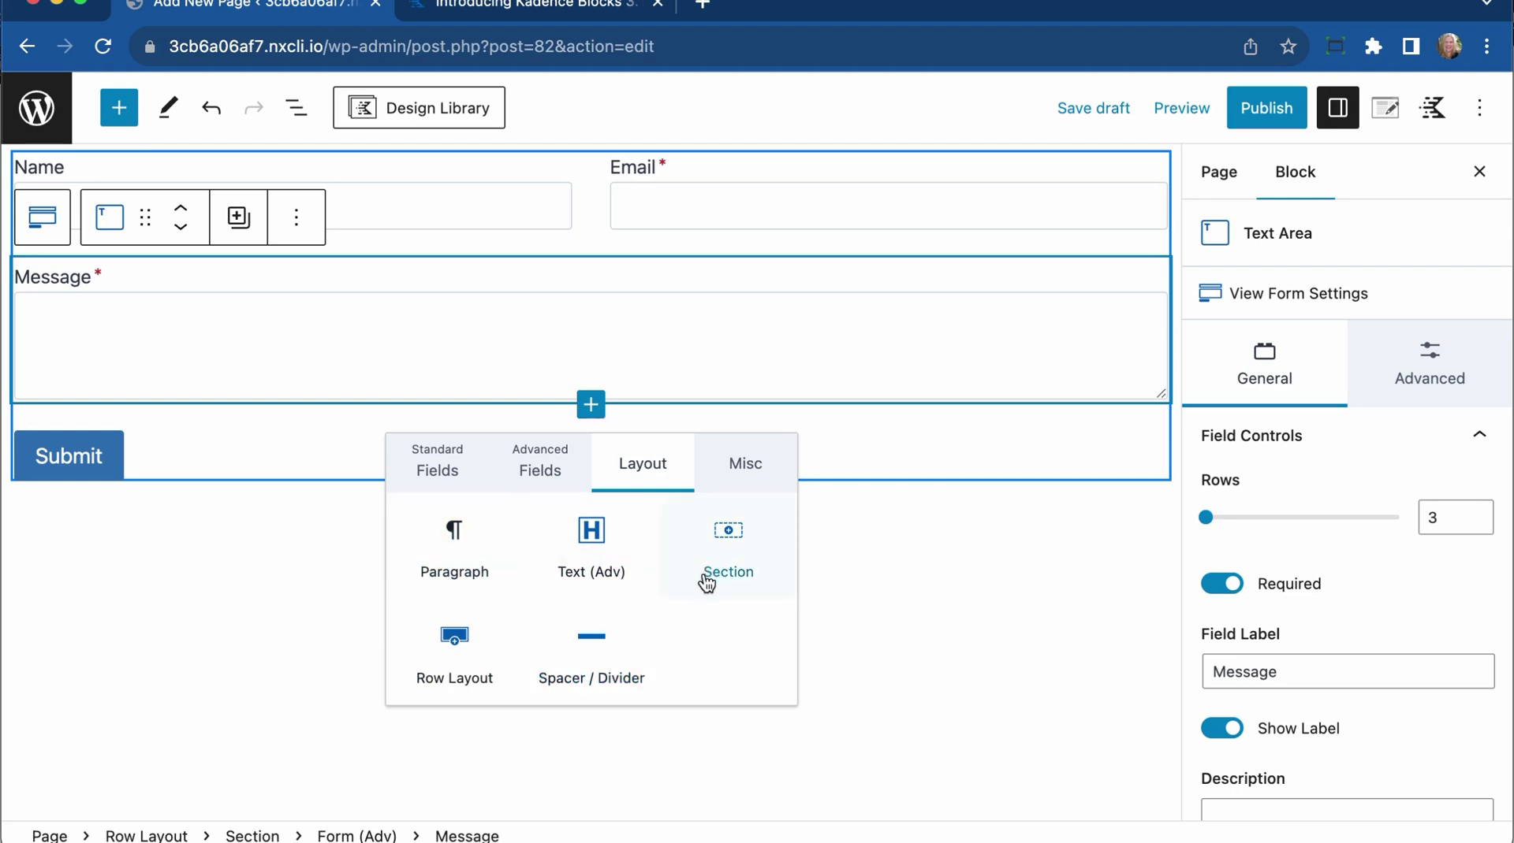
click(724, 482)
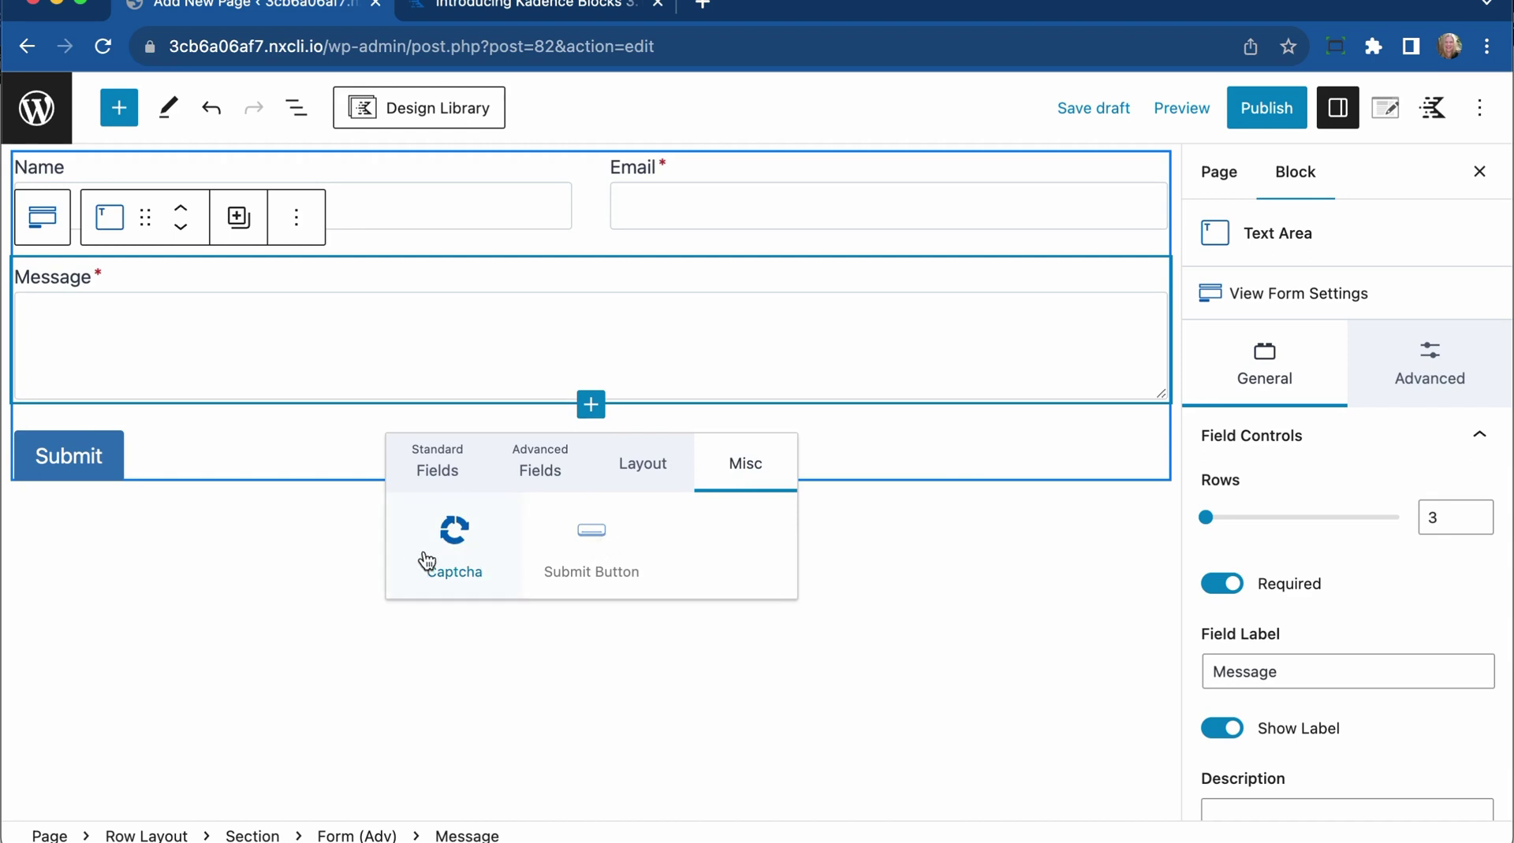
click(454, 544)
Set the Captcha field's type to hCaptcha.
click(1360, 482)
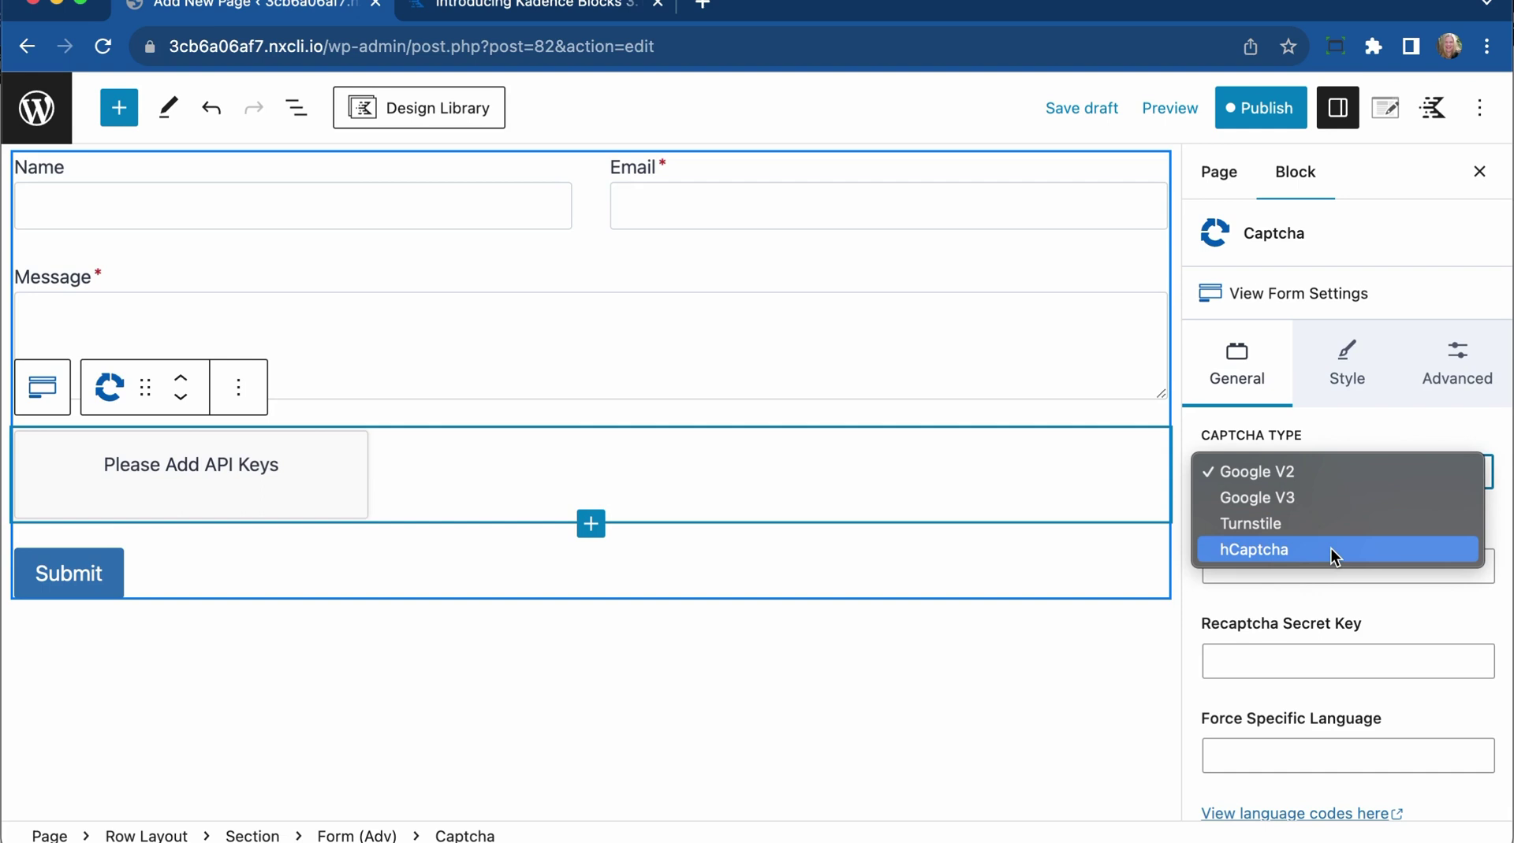
click(1309, 429)
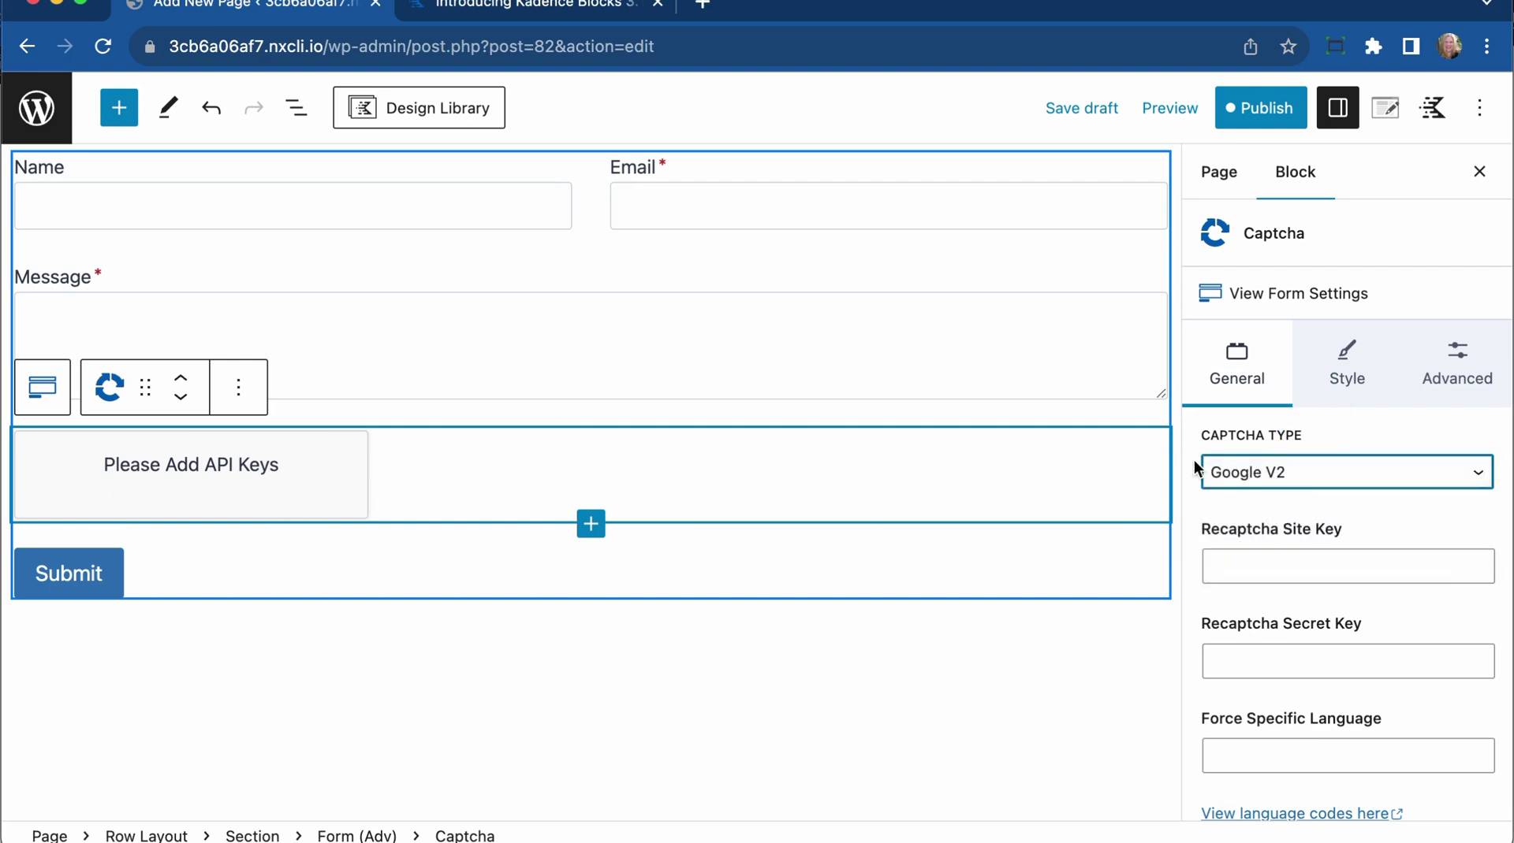
click(1298, 470)
click(1303, 544)
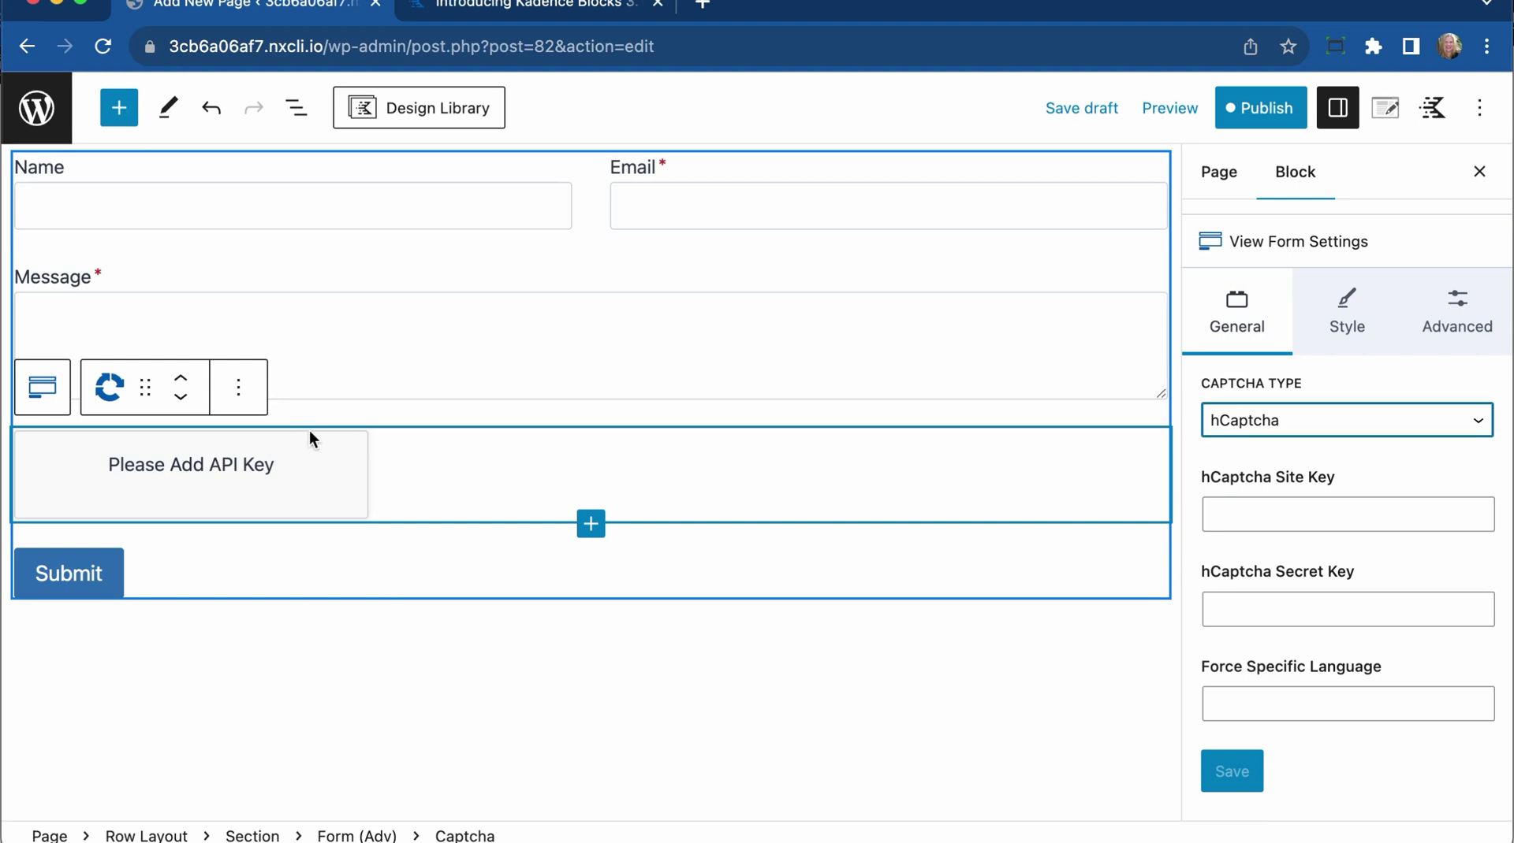
Add an Accept field below the Captcha and label it "Accept our privacy policy".
click(591, 524)
click(473, 763)
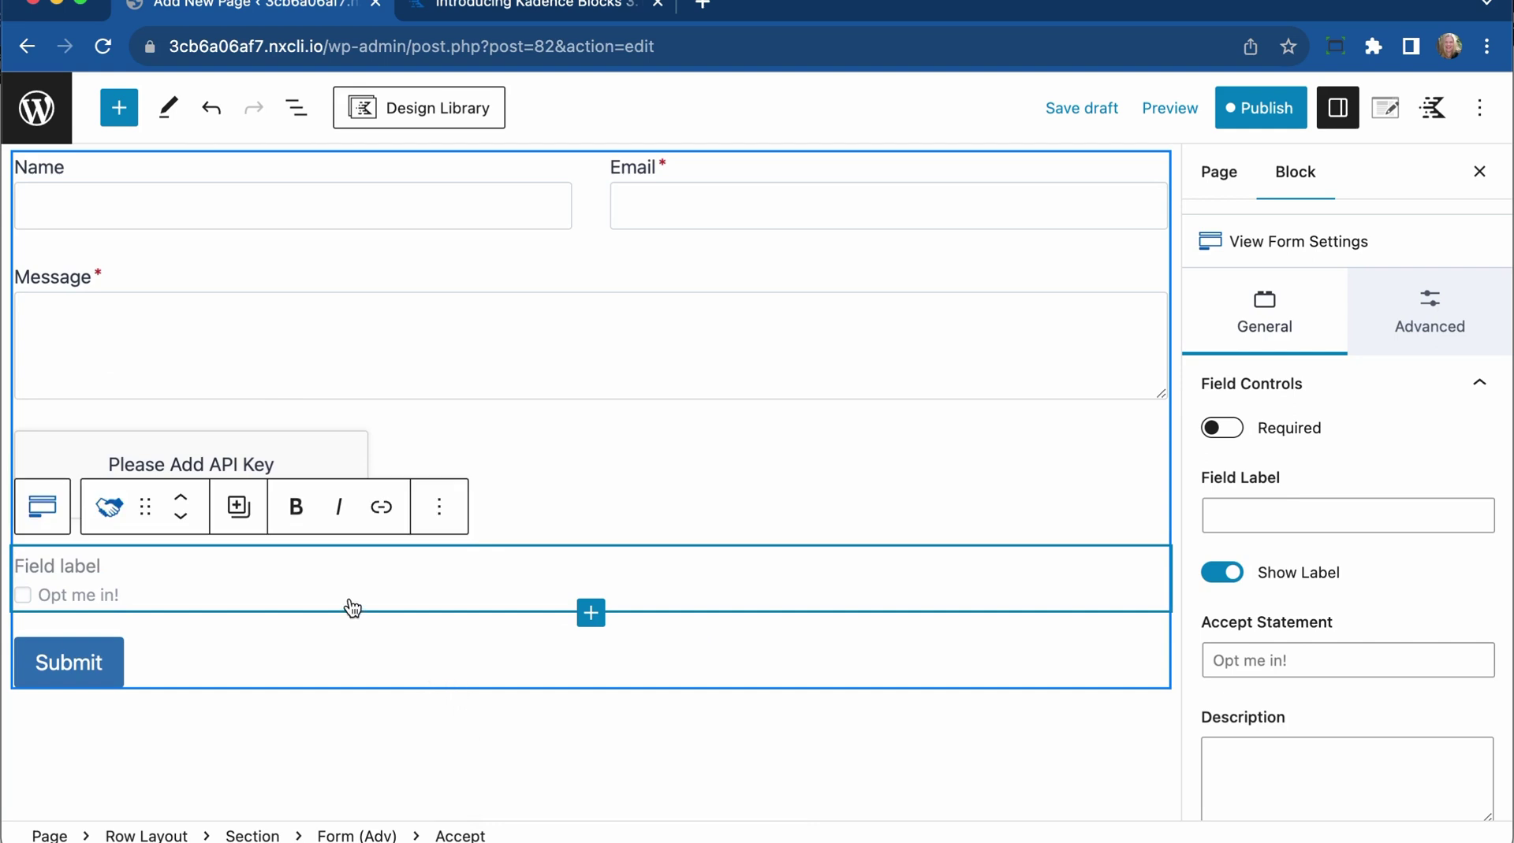
scroll(281, 553, down, 3)
text(Accep)
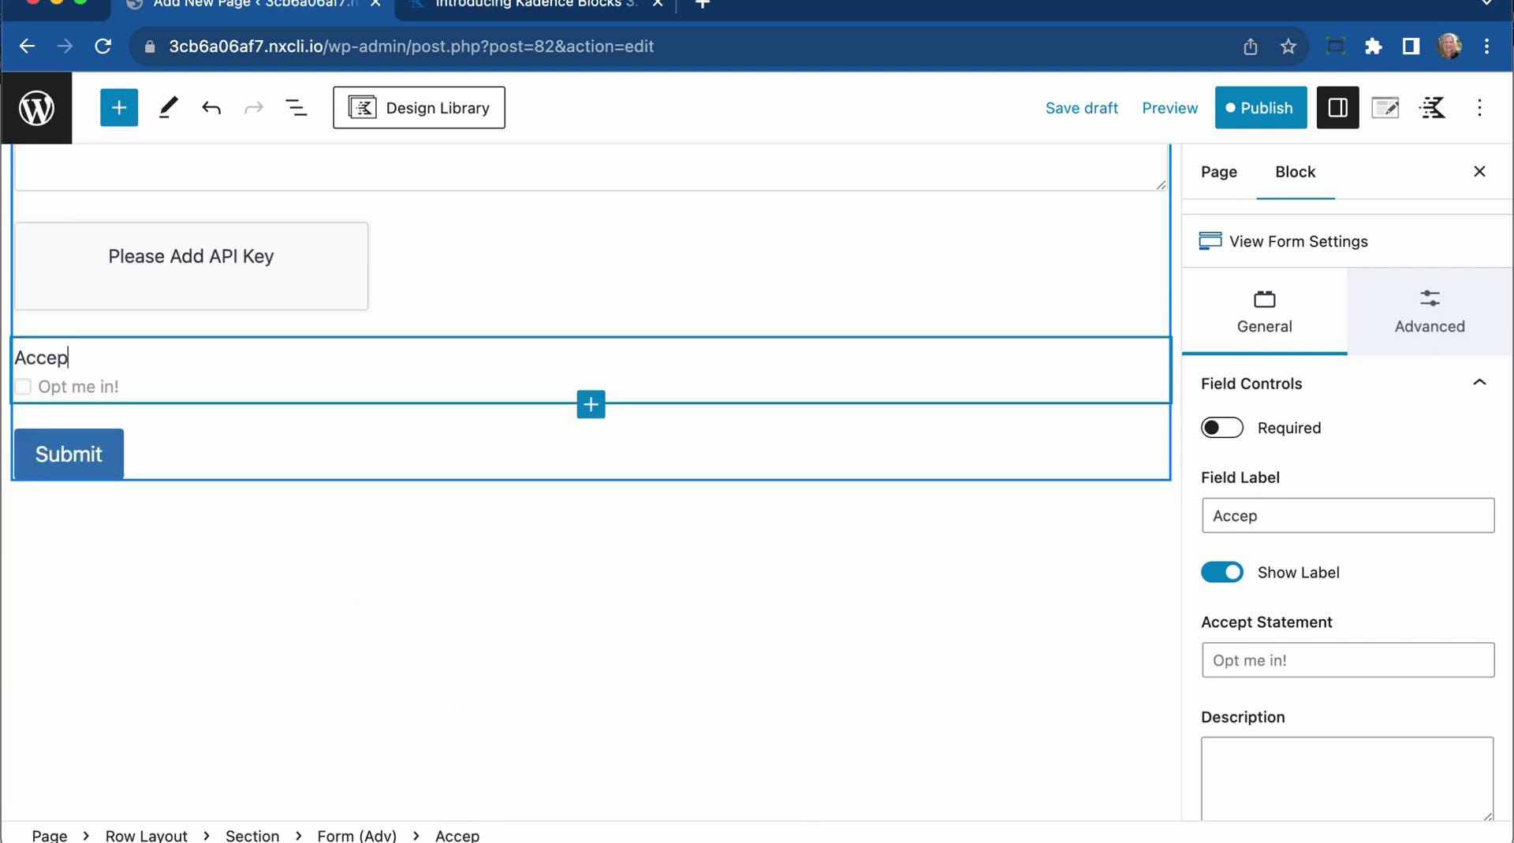
text(t our privacy policy)
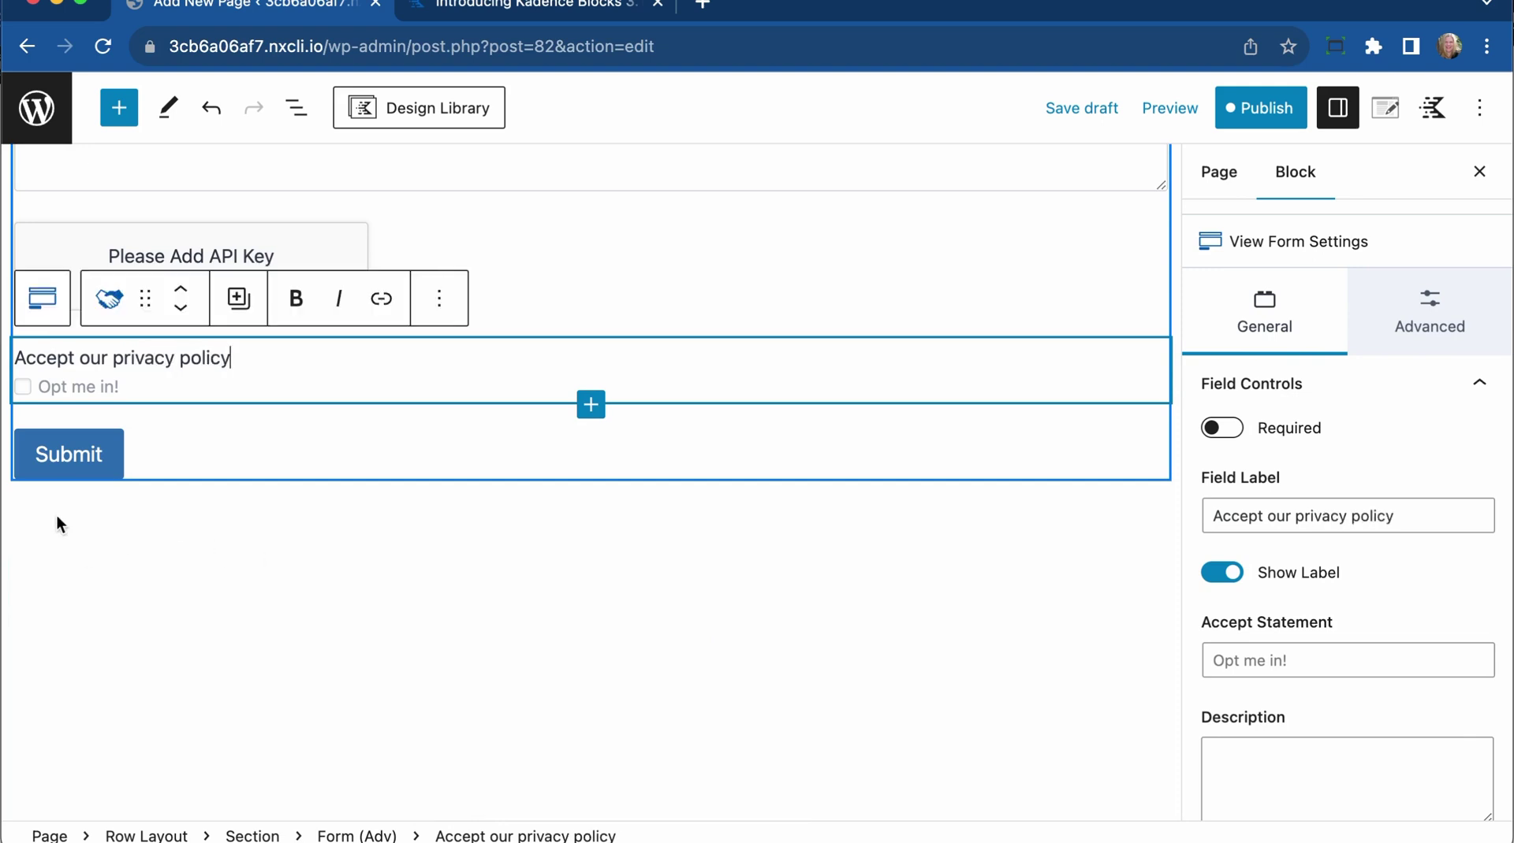
Link the word "privacy" in the Accept field's label to /privacy/.
click(48, 385)
double_click(168, 360)
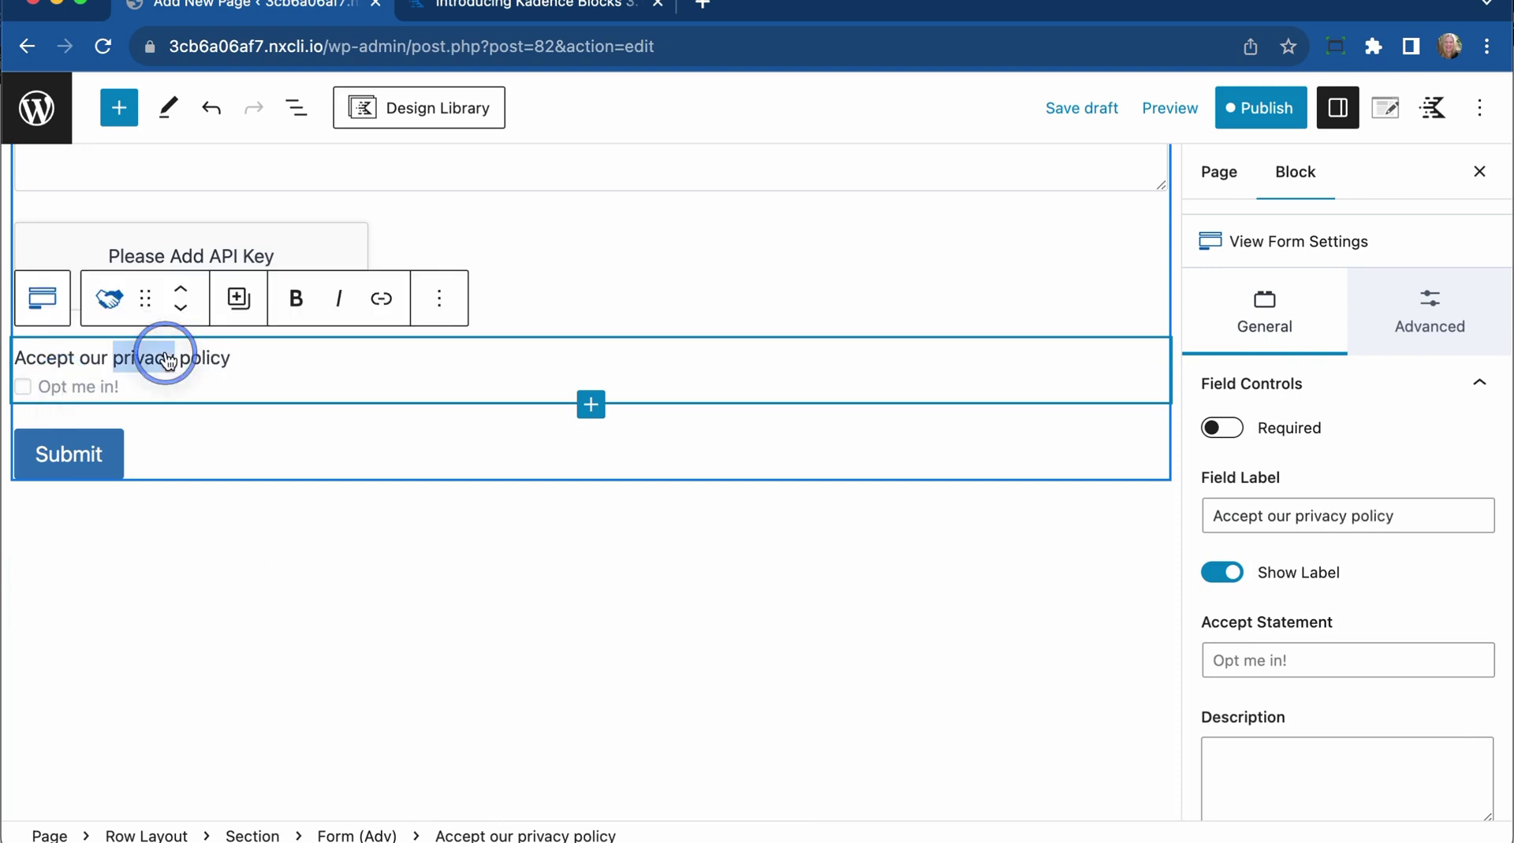
click(381, 298)
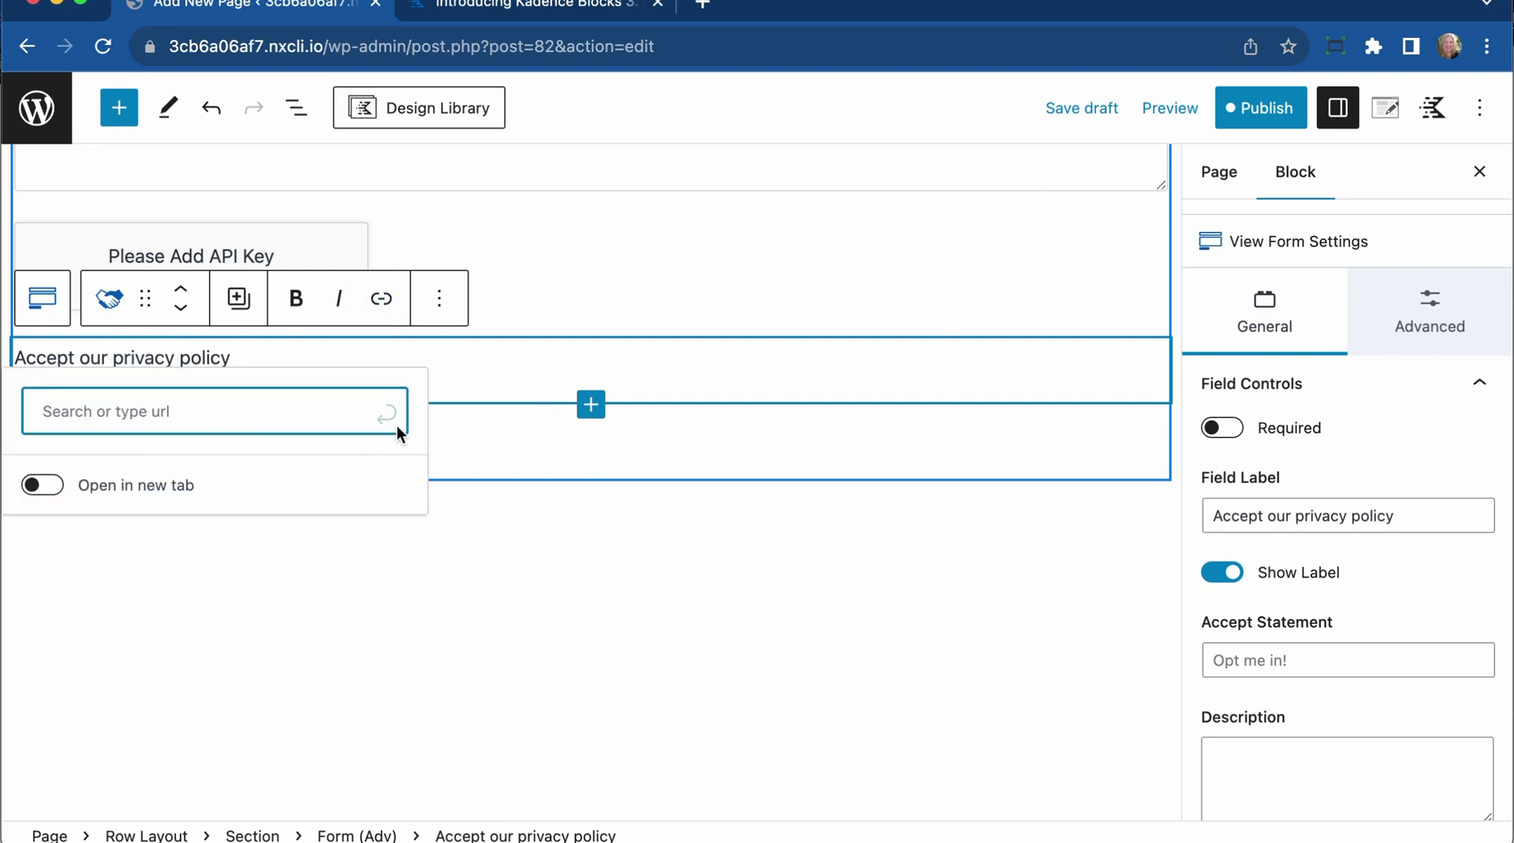
text(/privacy/)
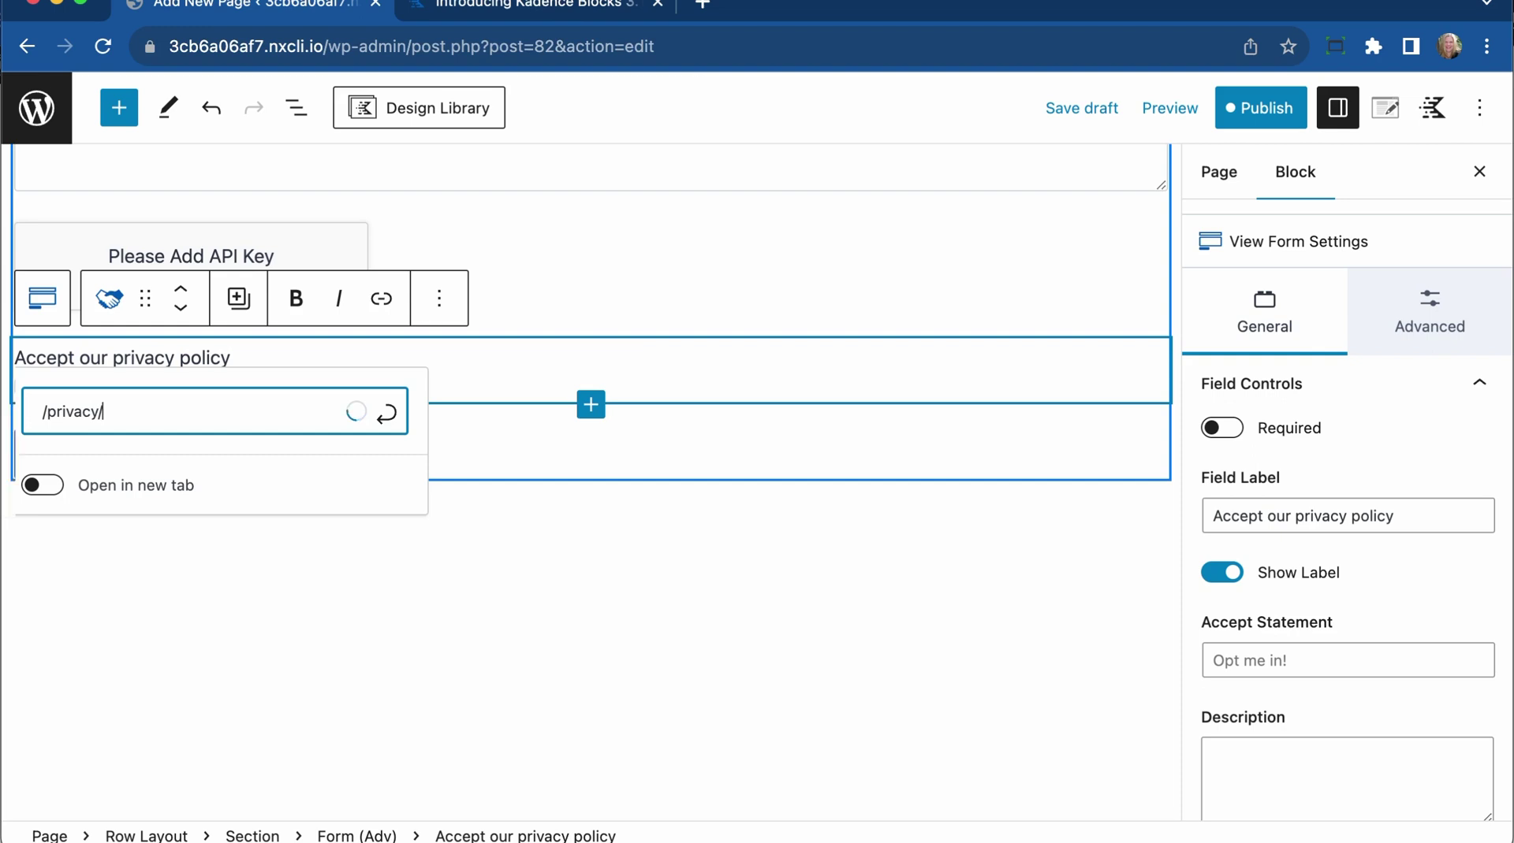
key(Return)
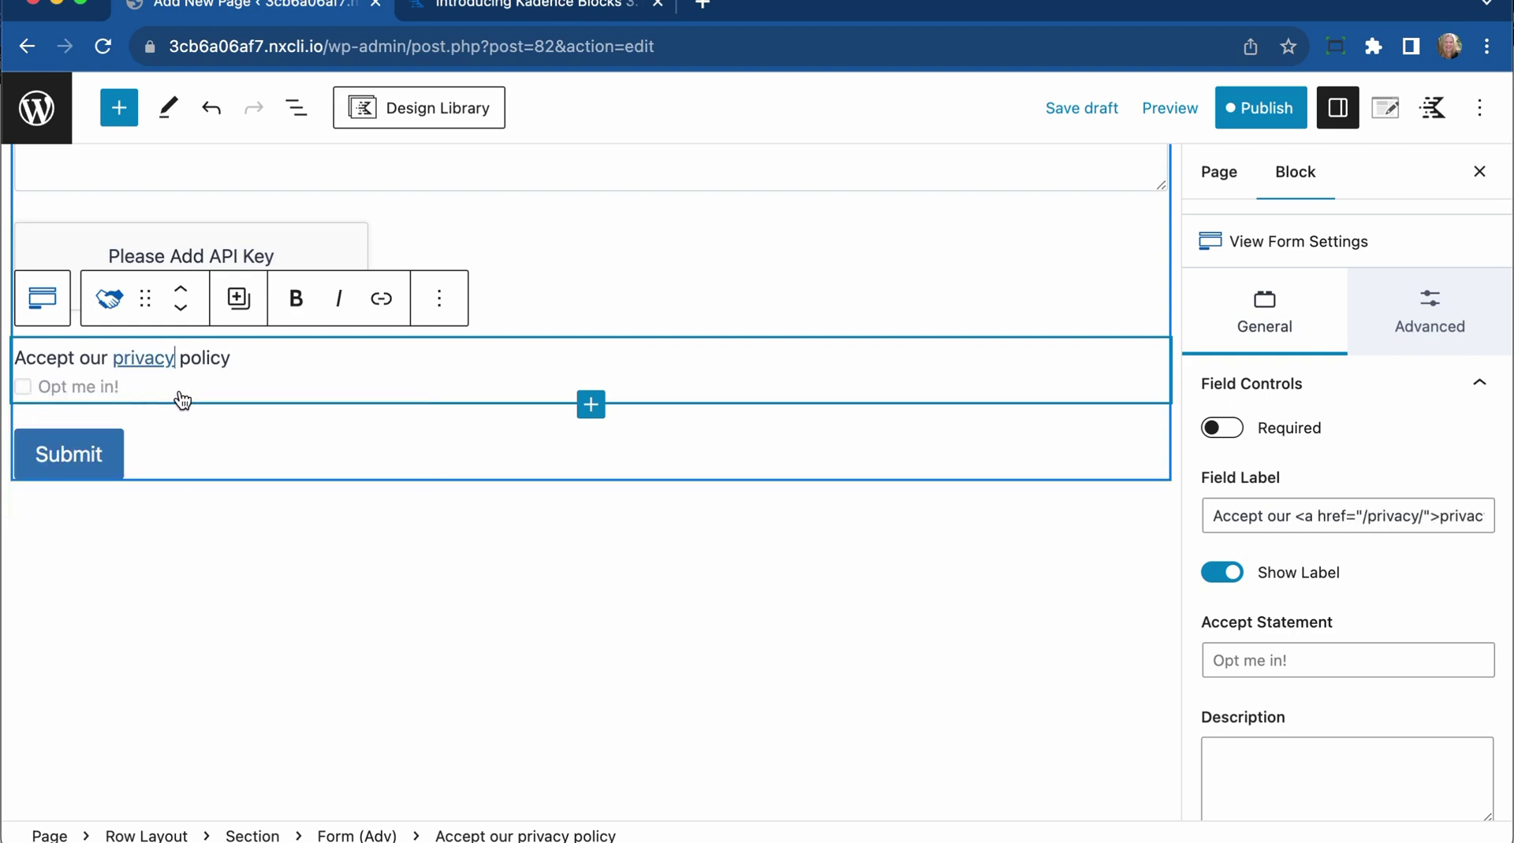
Insert a Hidden Field below the privacy policy Accept field.
scroll(608, 507, up, 2)
click(591, 538)
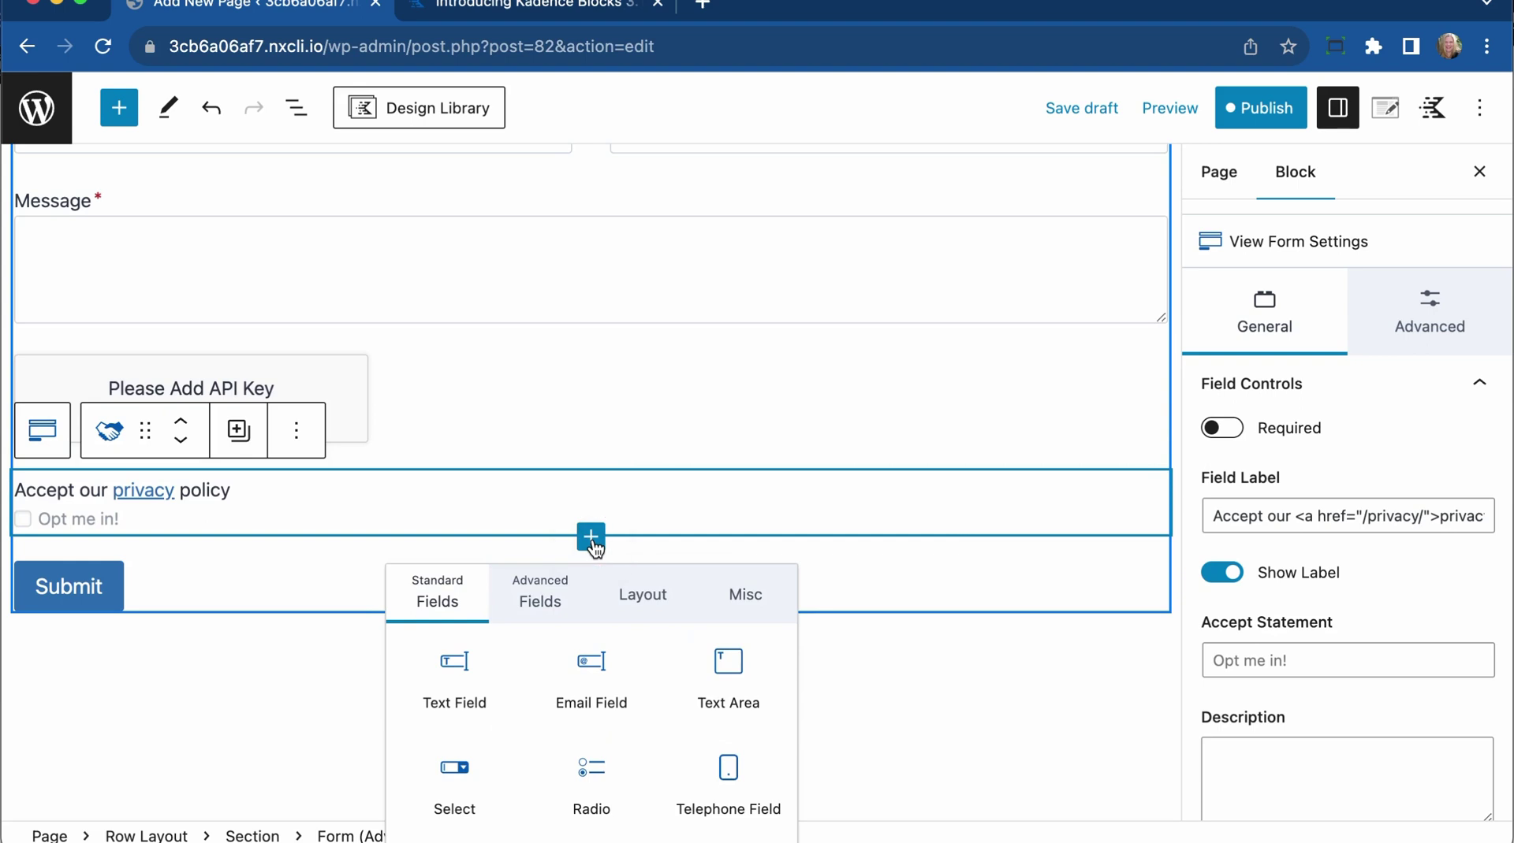
scroll(594, 546, down, 2)
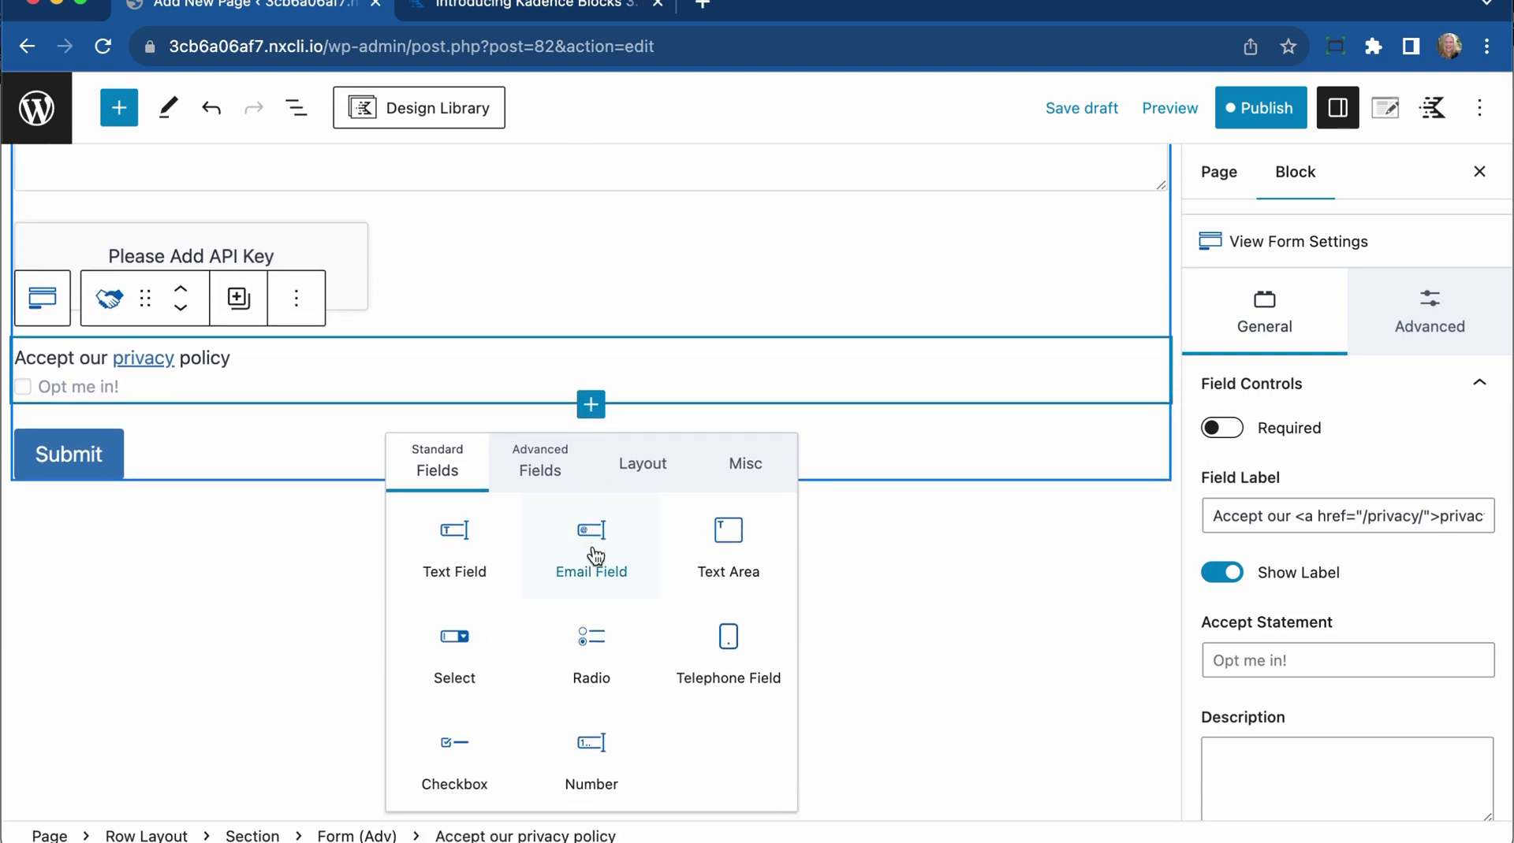
click(538, 465)
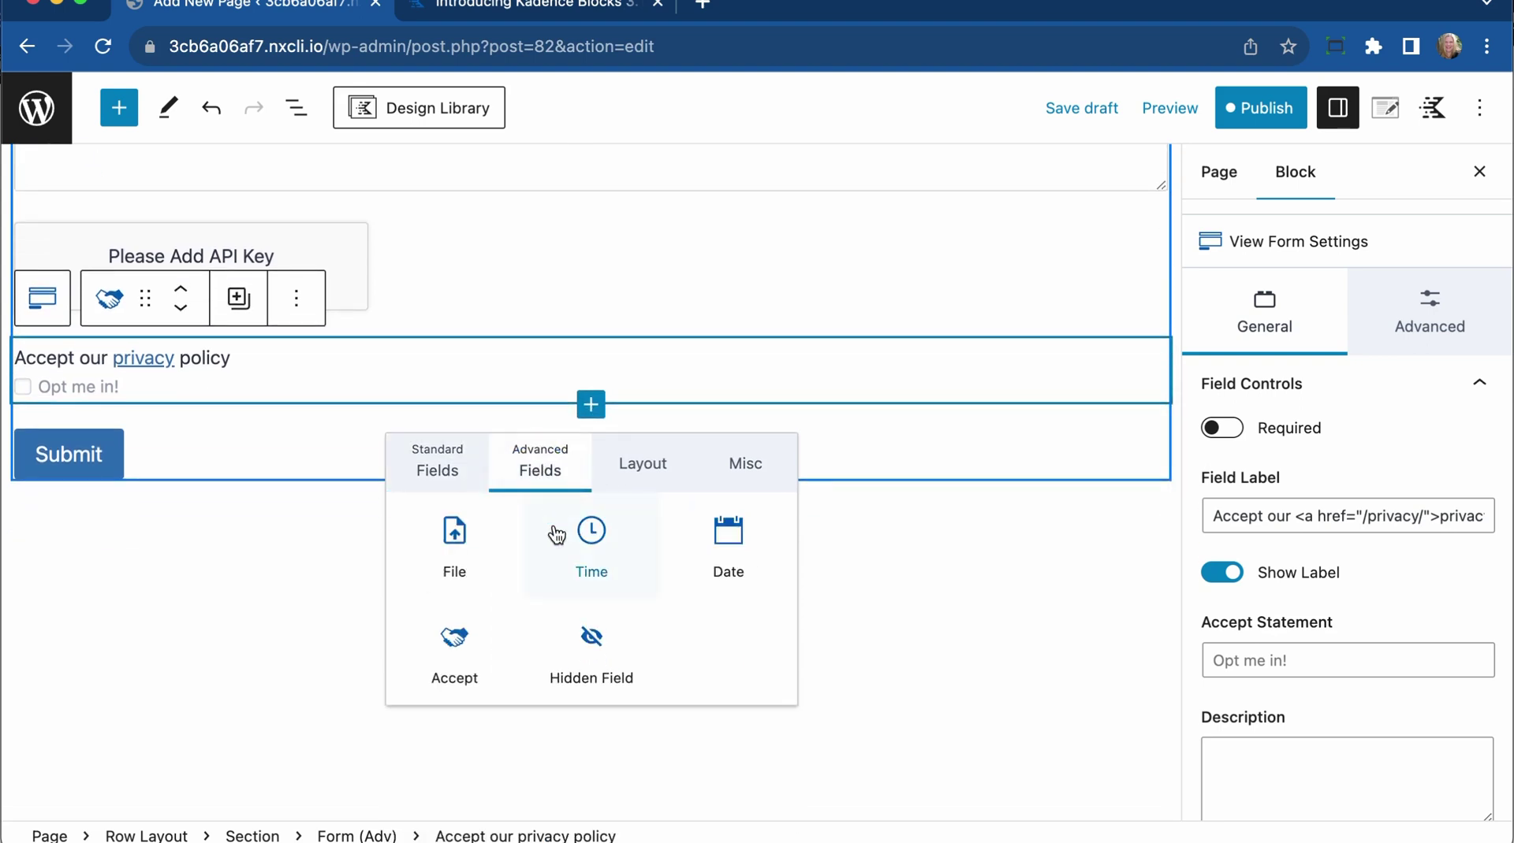
click(592, 659)
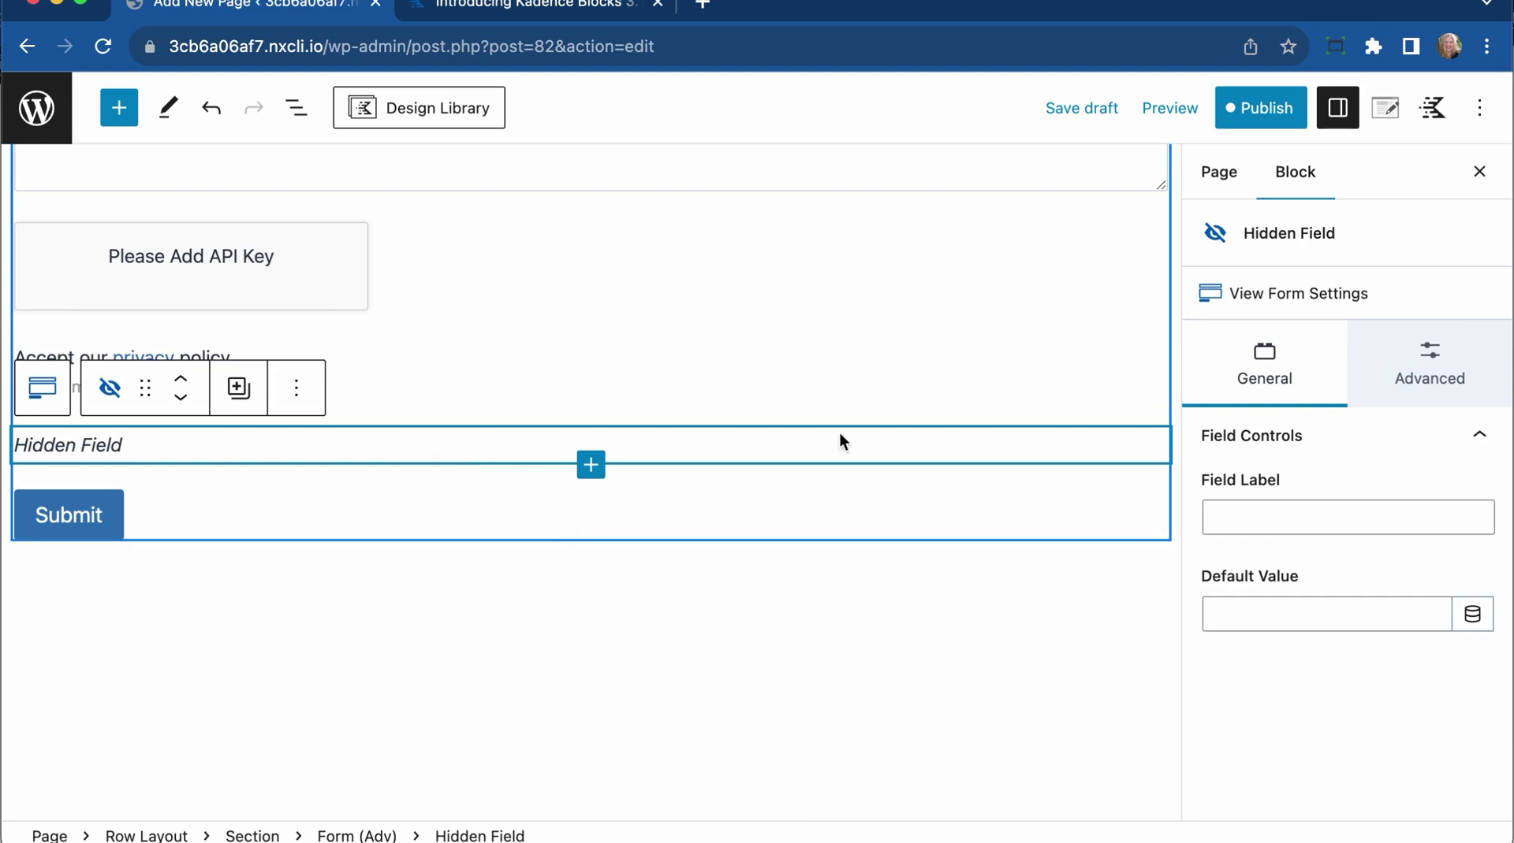
Try "action" as the Hidden Field's Populate with Parameter value in its extra settings, and clear it again.
click(1430, 379)
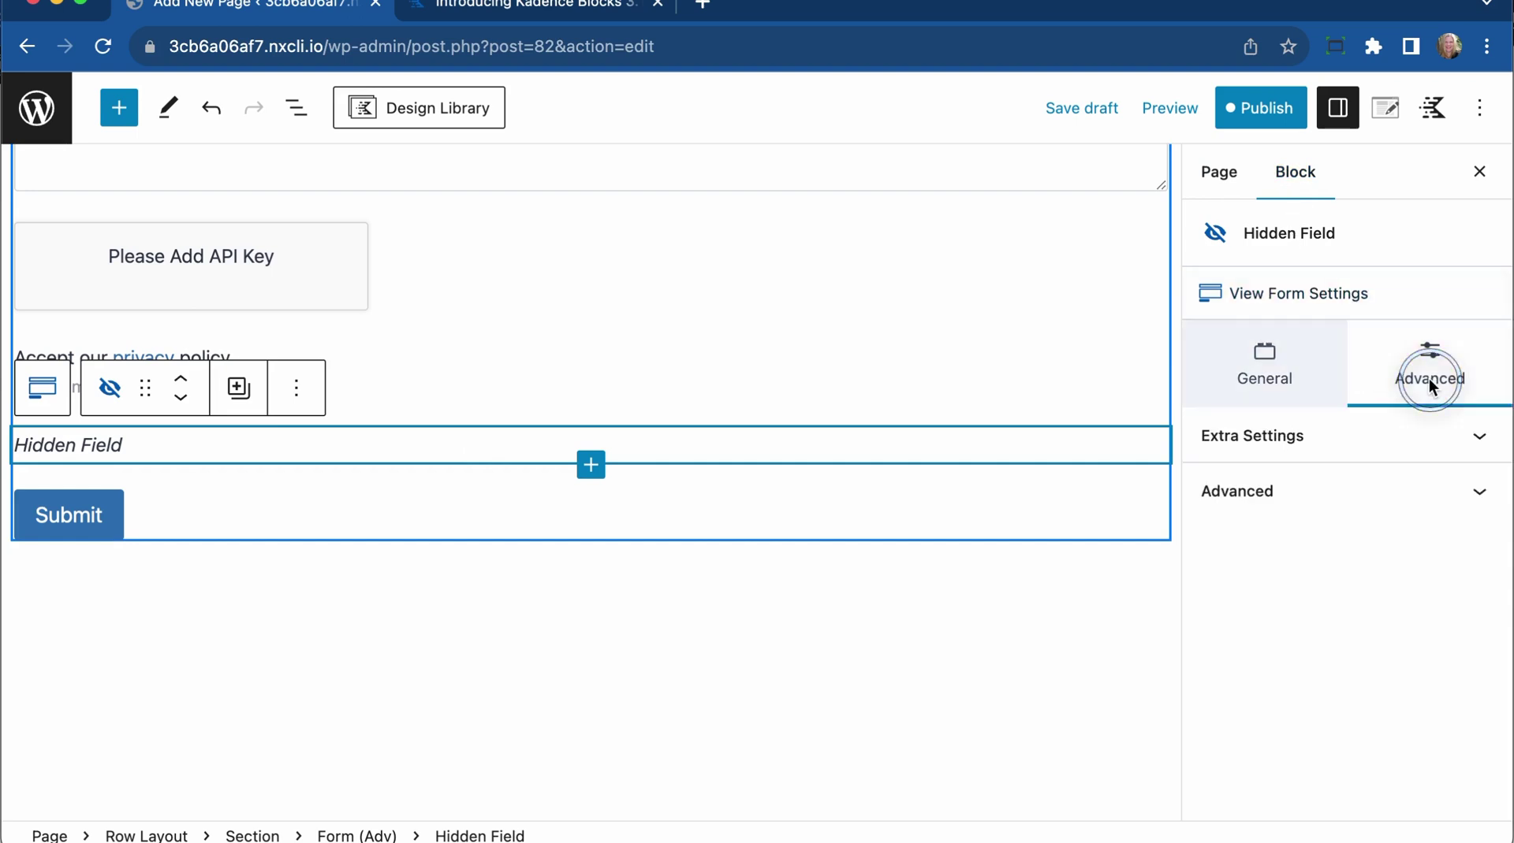
click(1319, 454)
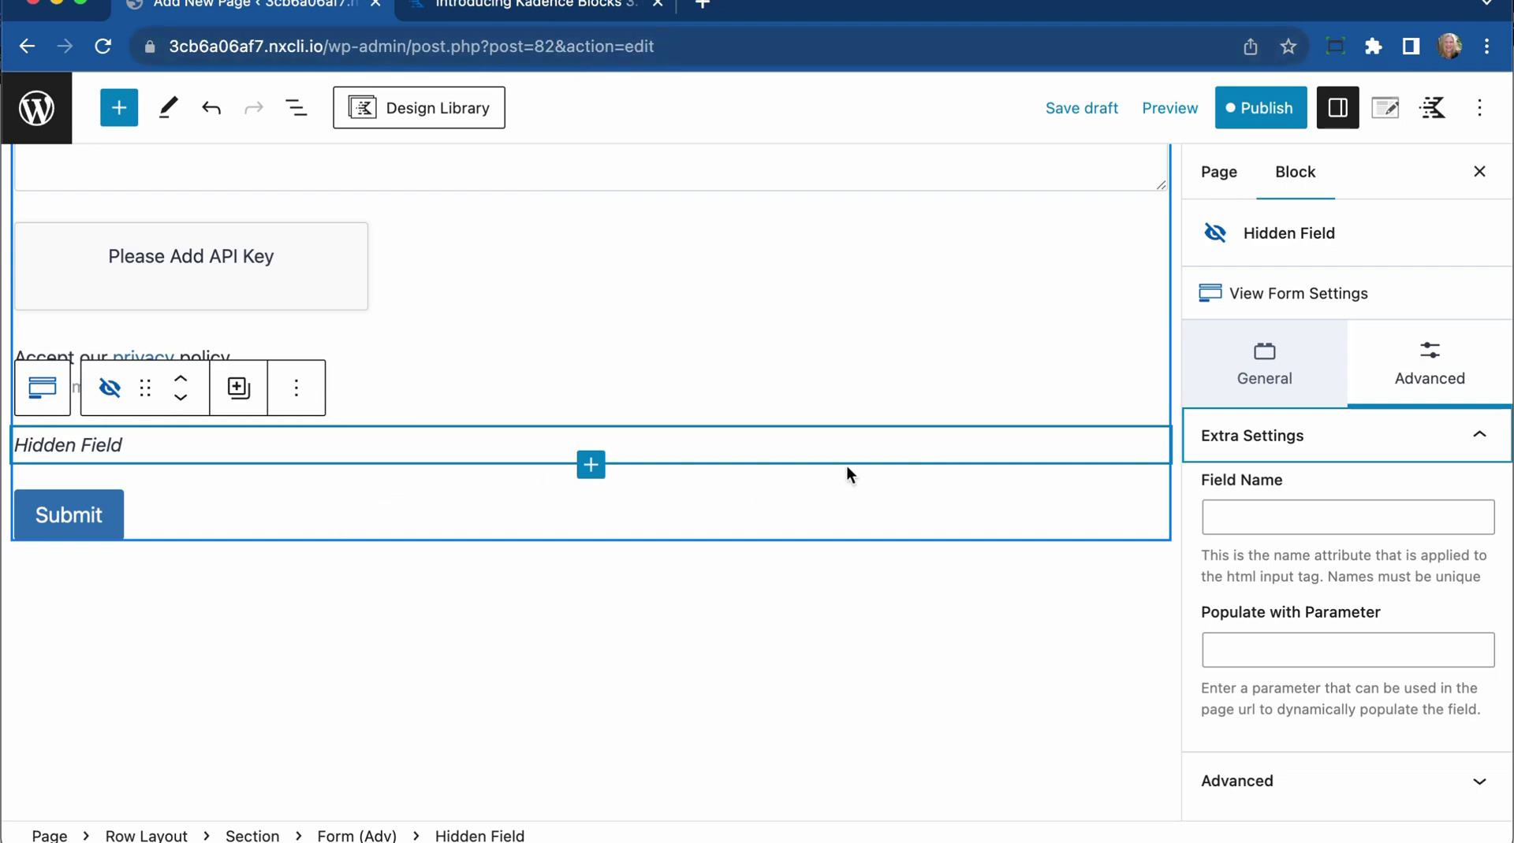
click(1357, 651)
text(a)
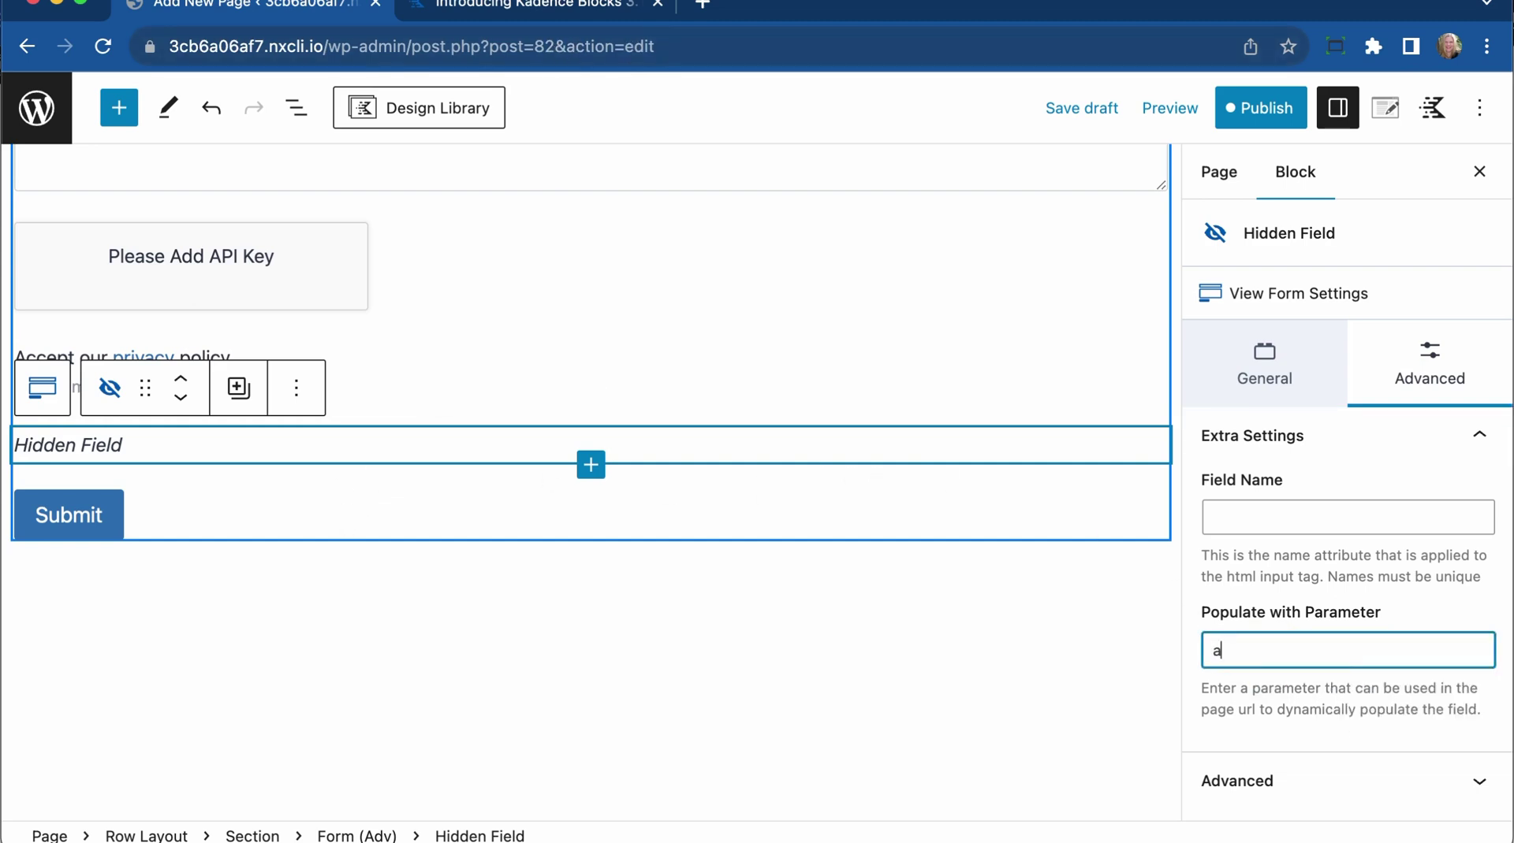
text(ction)
key(super+a)
key(BackSpace)
Show the page's block list and rename the Form (Adv) block to "test form".
scroll(305, 258, up, 5)
click(297, 108)
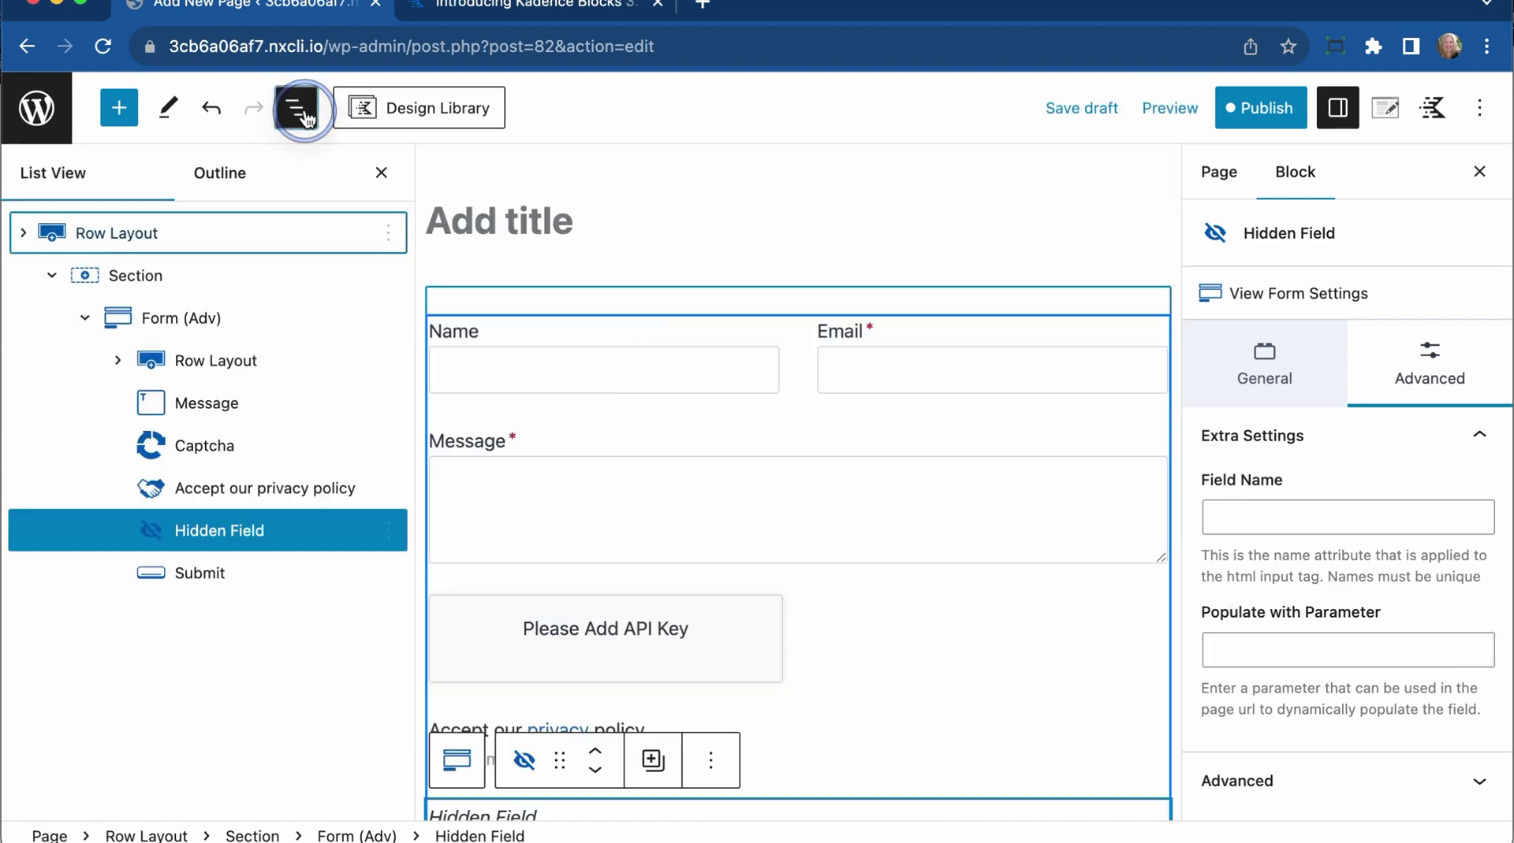
click(175, 323)
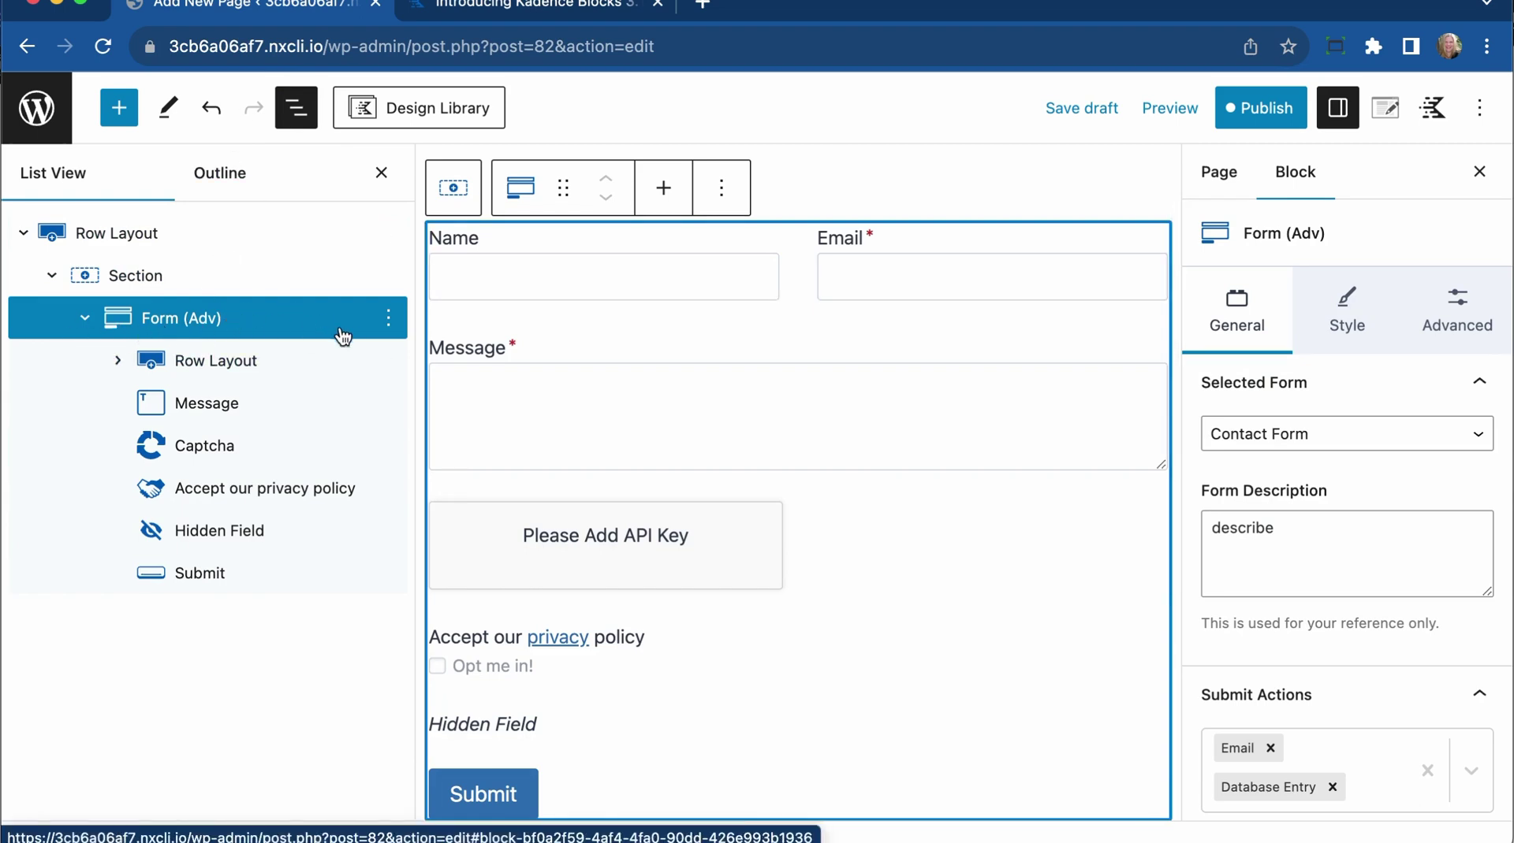
click(389, 320)
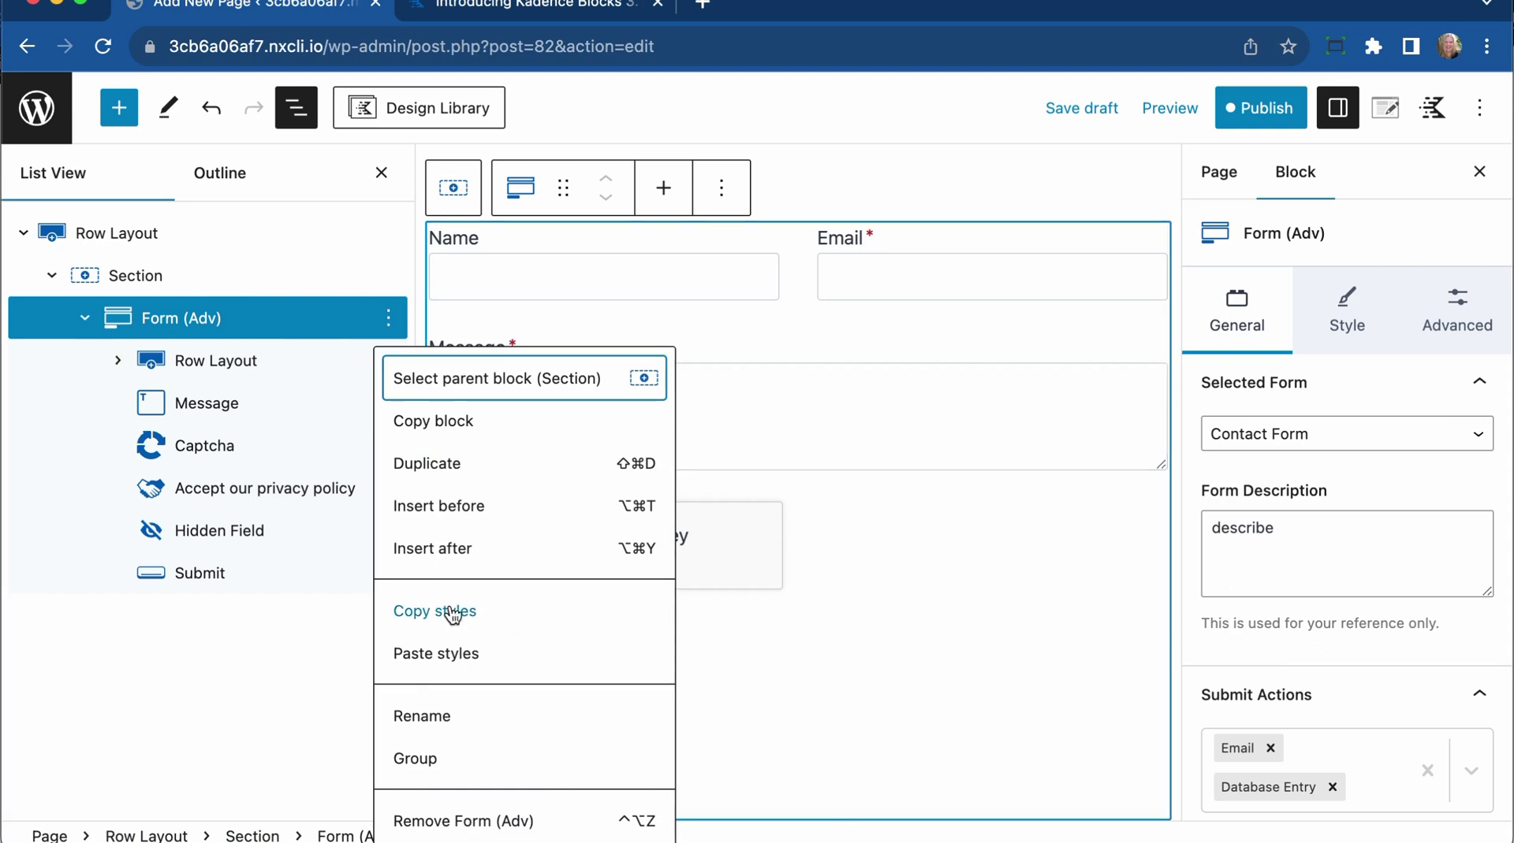
click(447, 719)
text(test form)
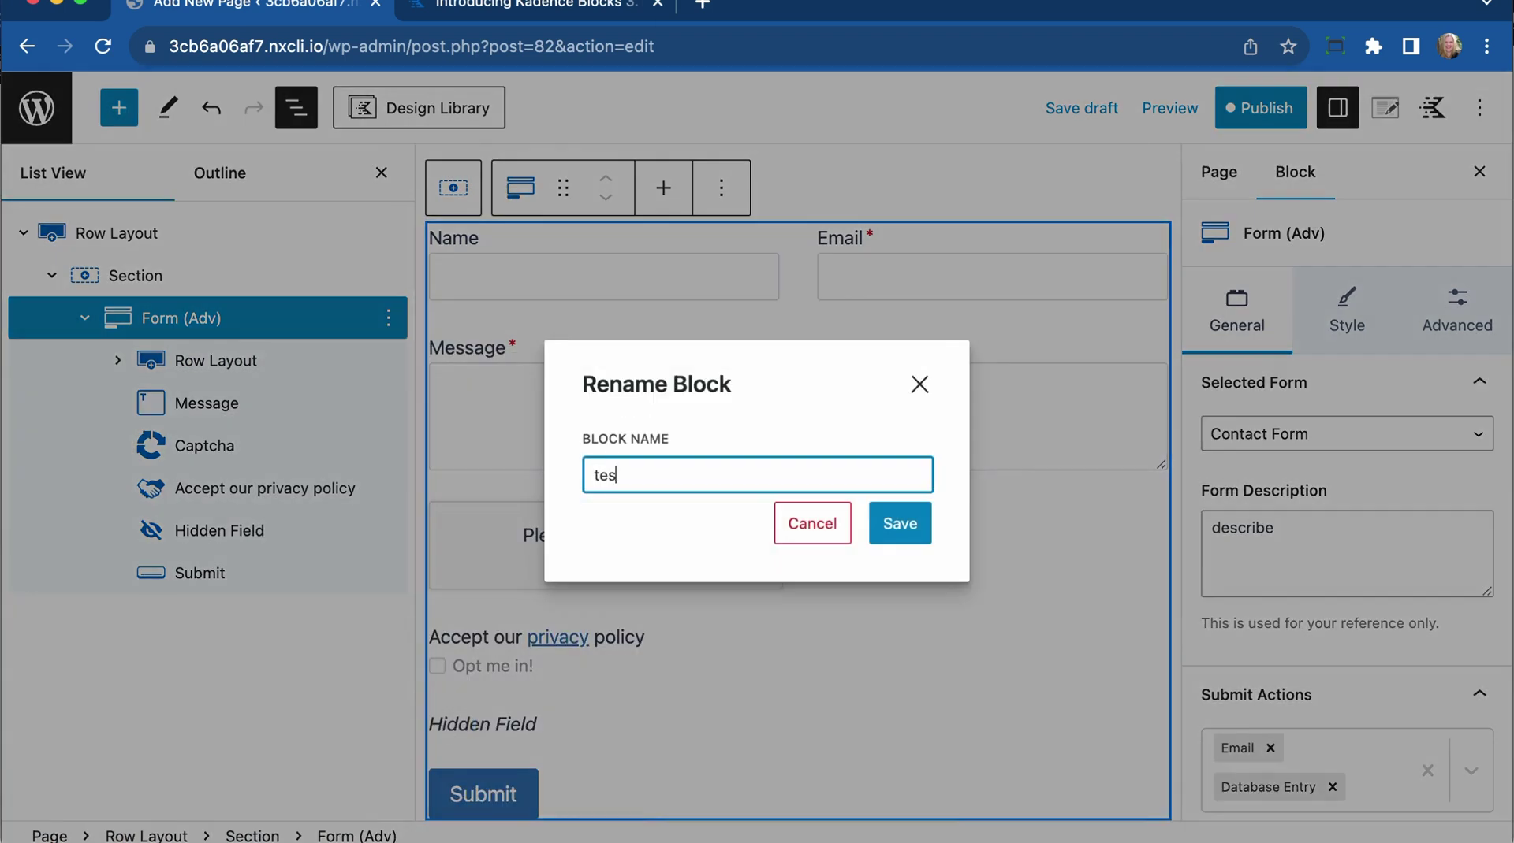
click(912, 530)
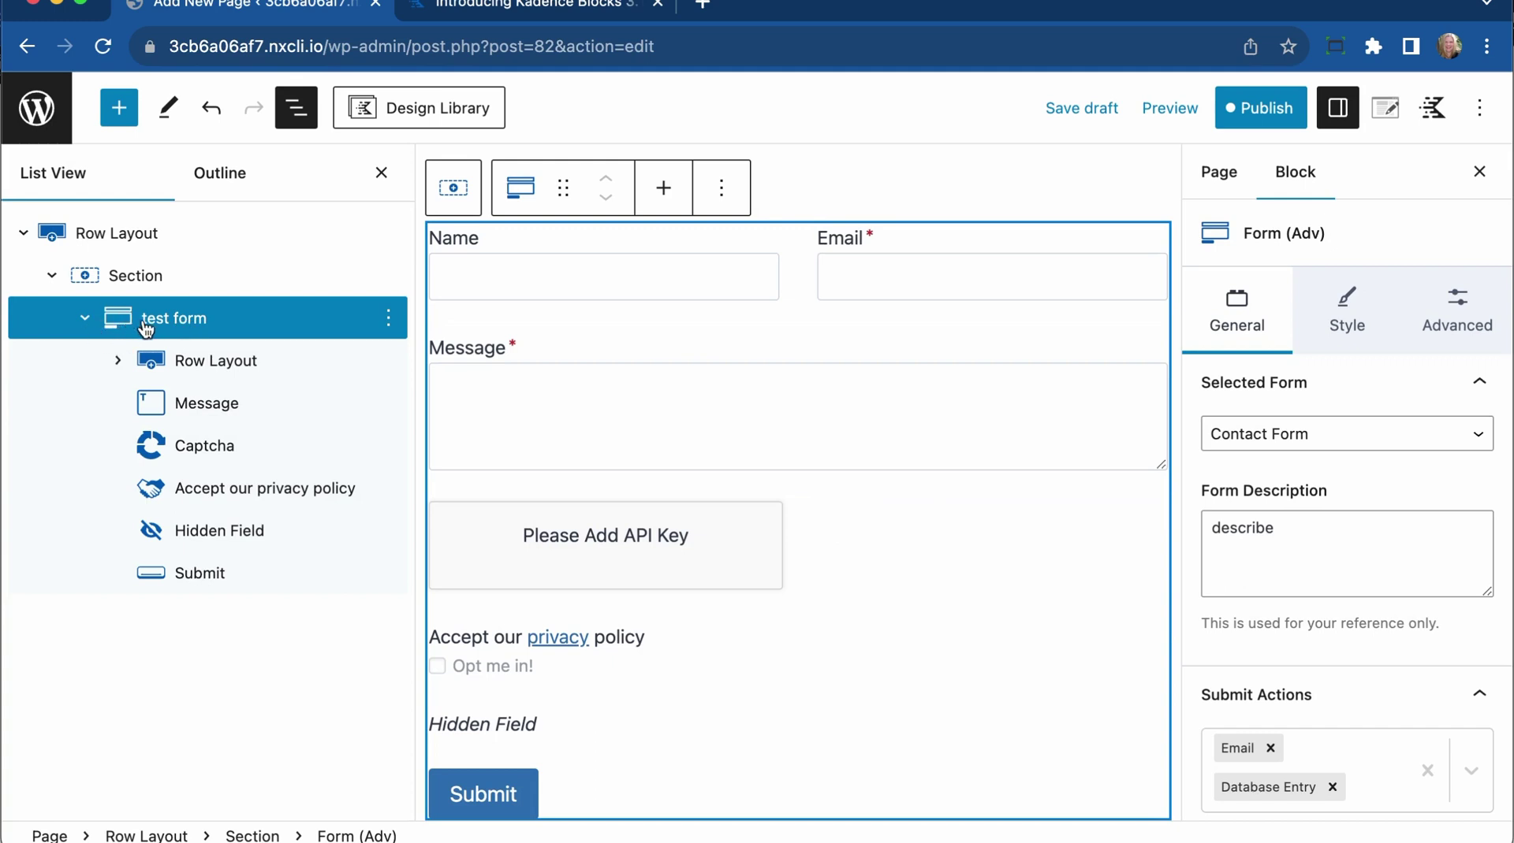
Set the form's normal Input Color to the near-black third swatch of the theme palette.
click(1332, 315)
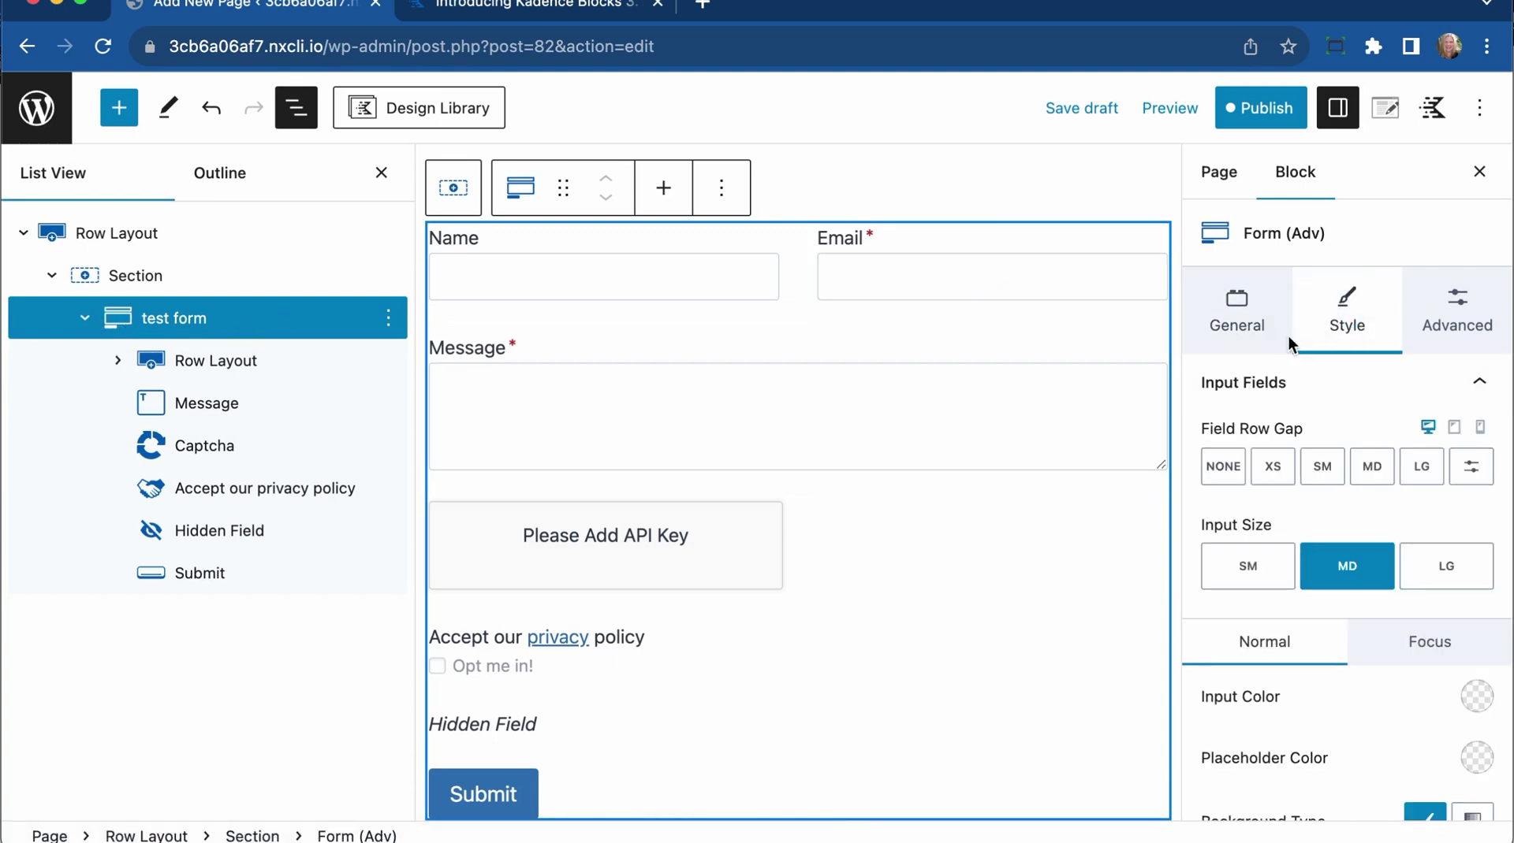
scroll(1338, 408, down, 1)
scroll(1338, 408, down, 1)
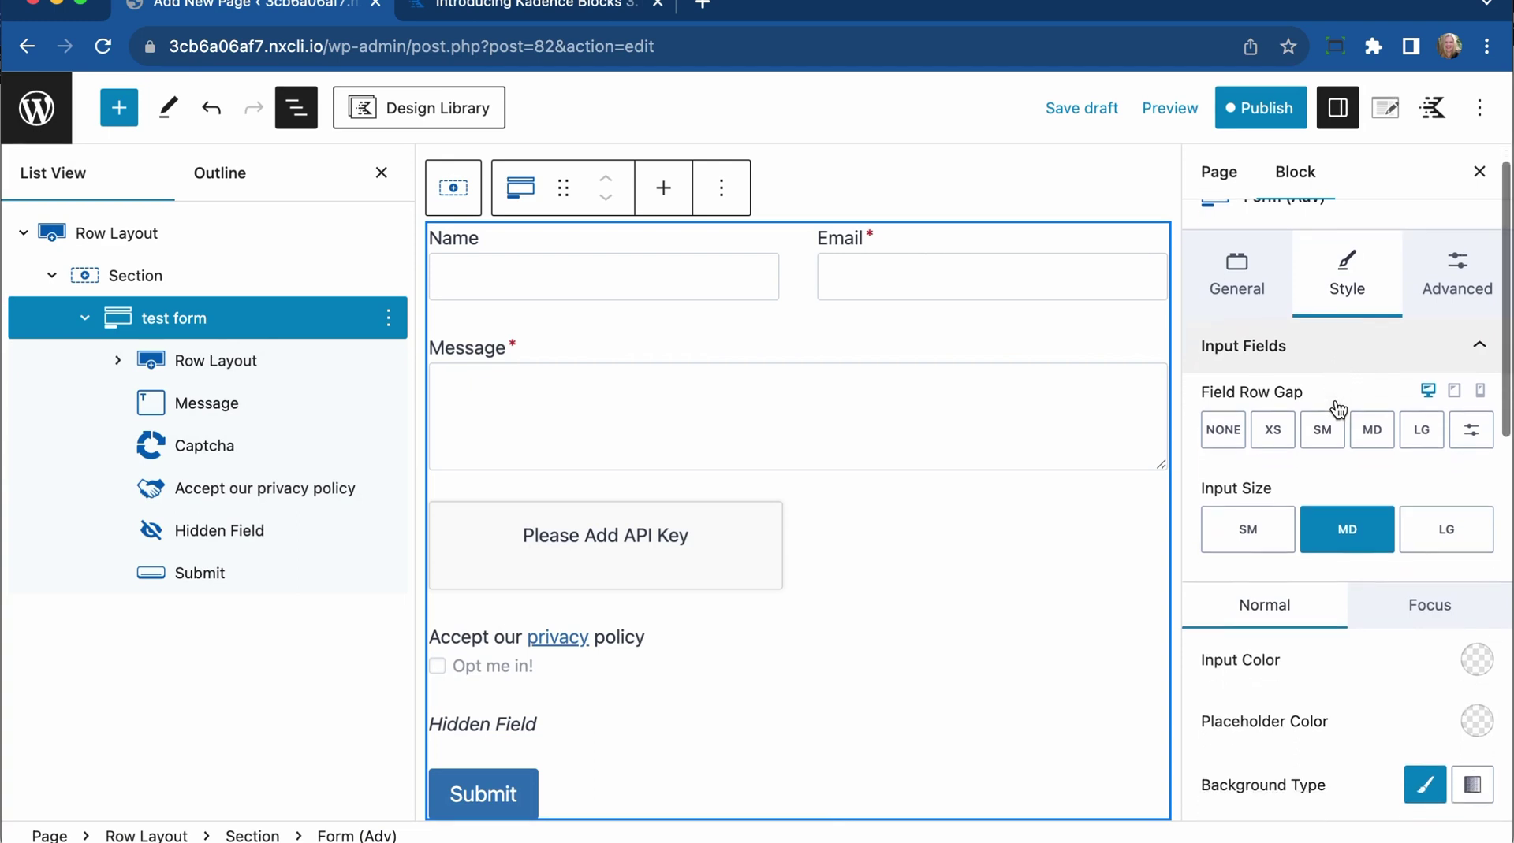
scroll(1337, 409, down, 5)
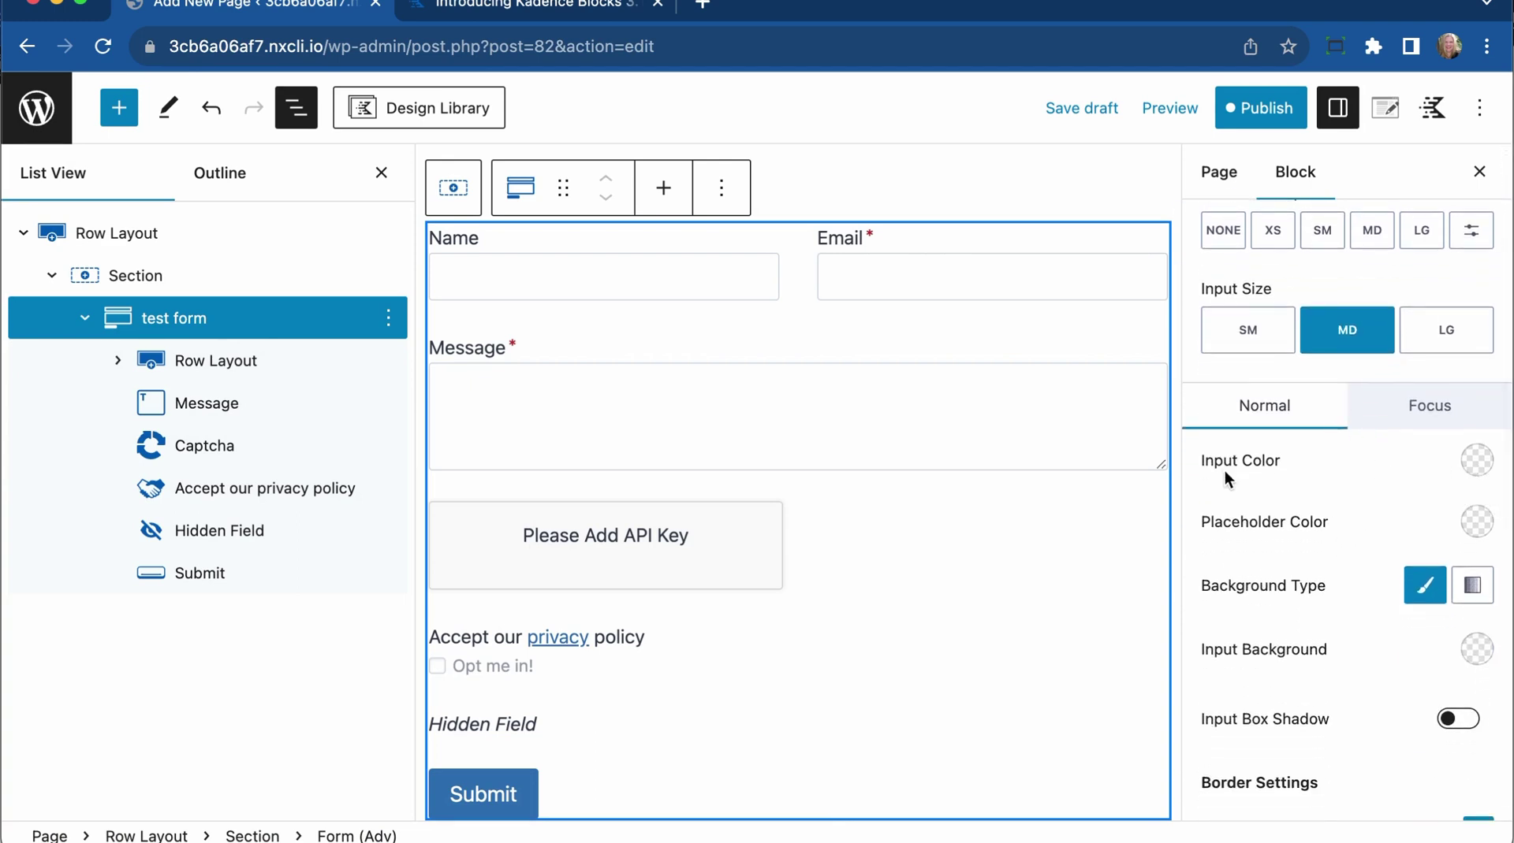
click(1472, 470)
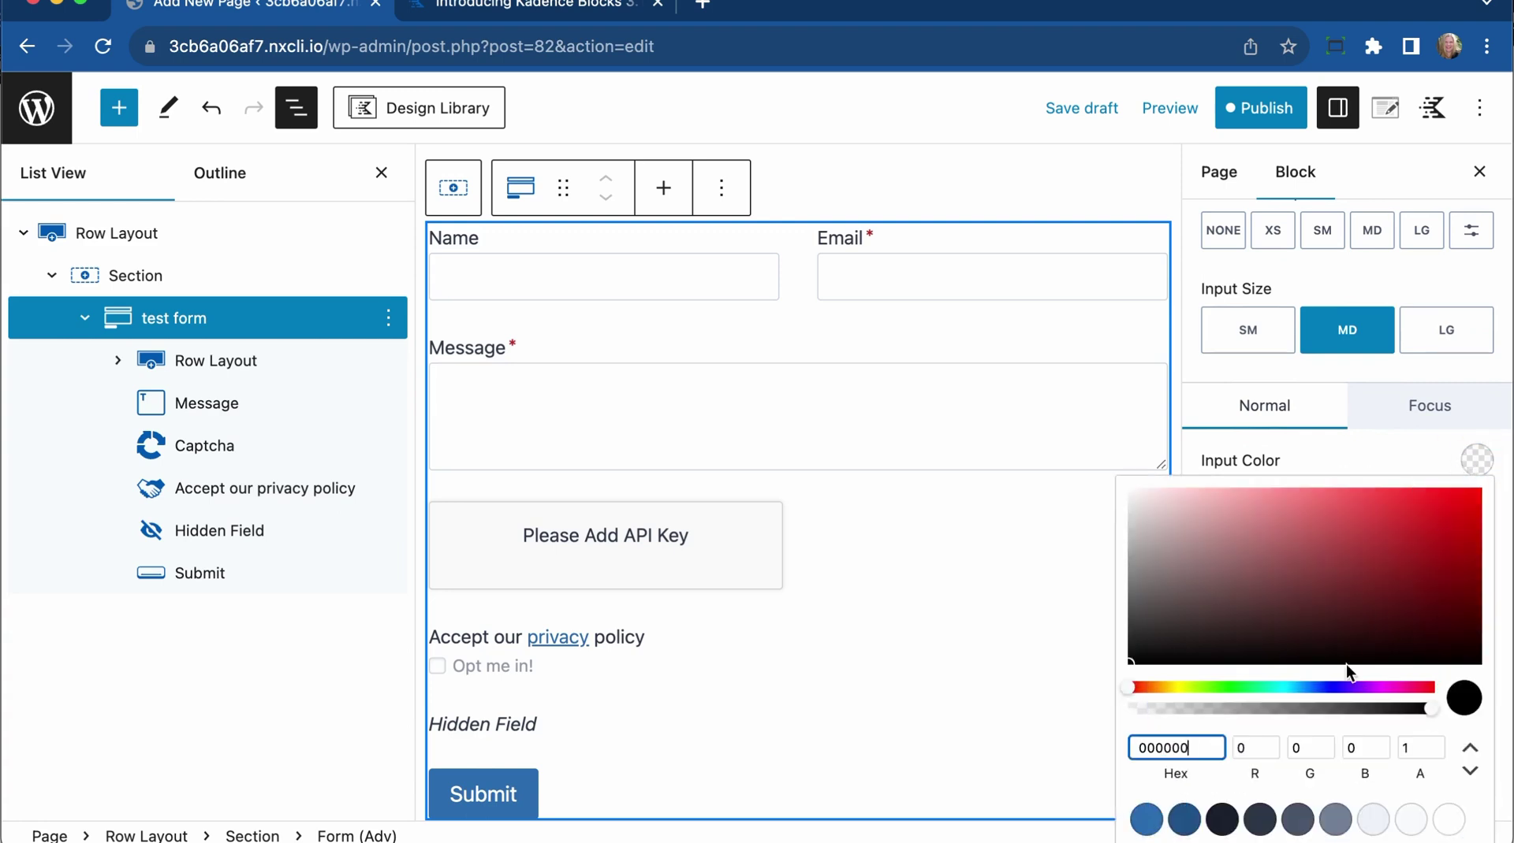
click(1221, 820)
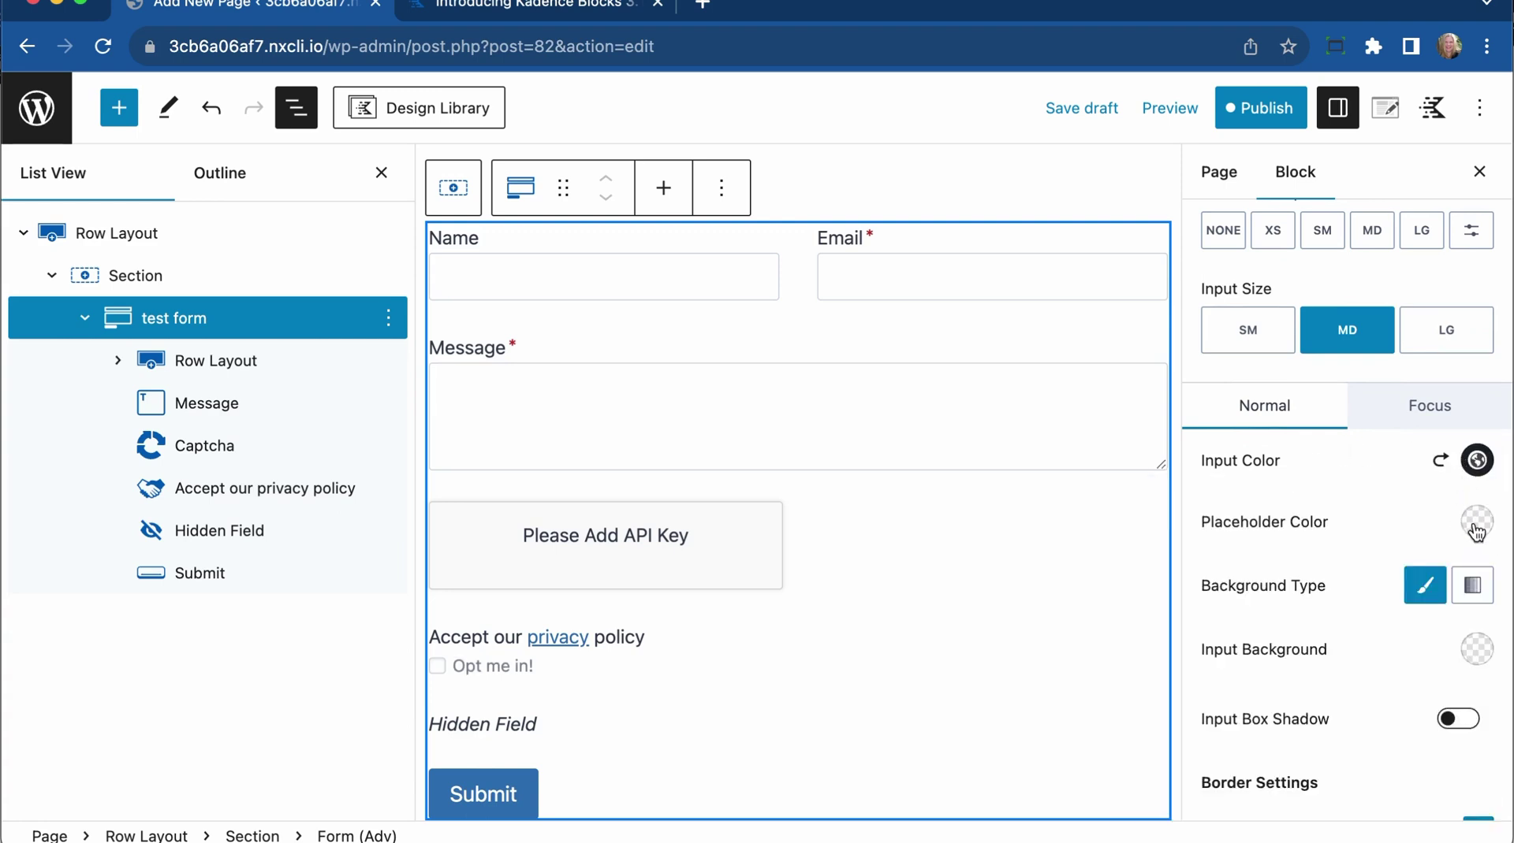
Set the form's normal Input Background to the pale grey-blue palette color EDF2F7.
click(1476, 648)
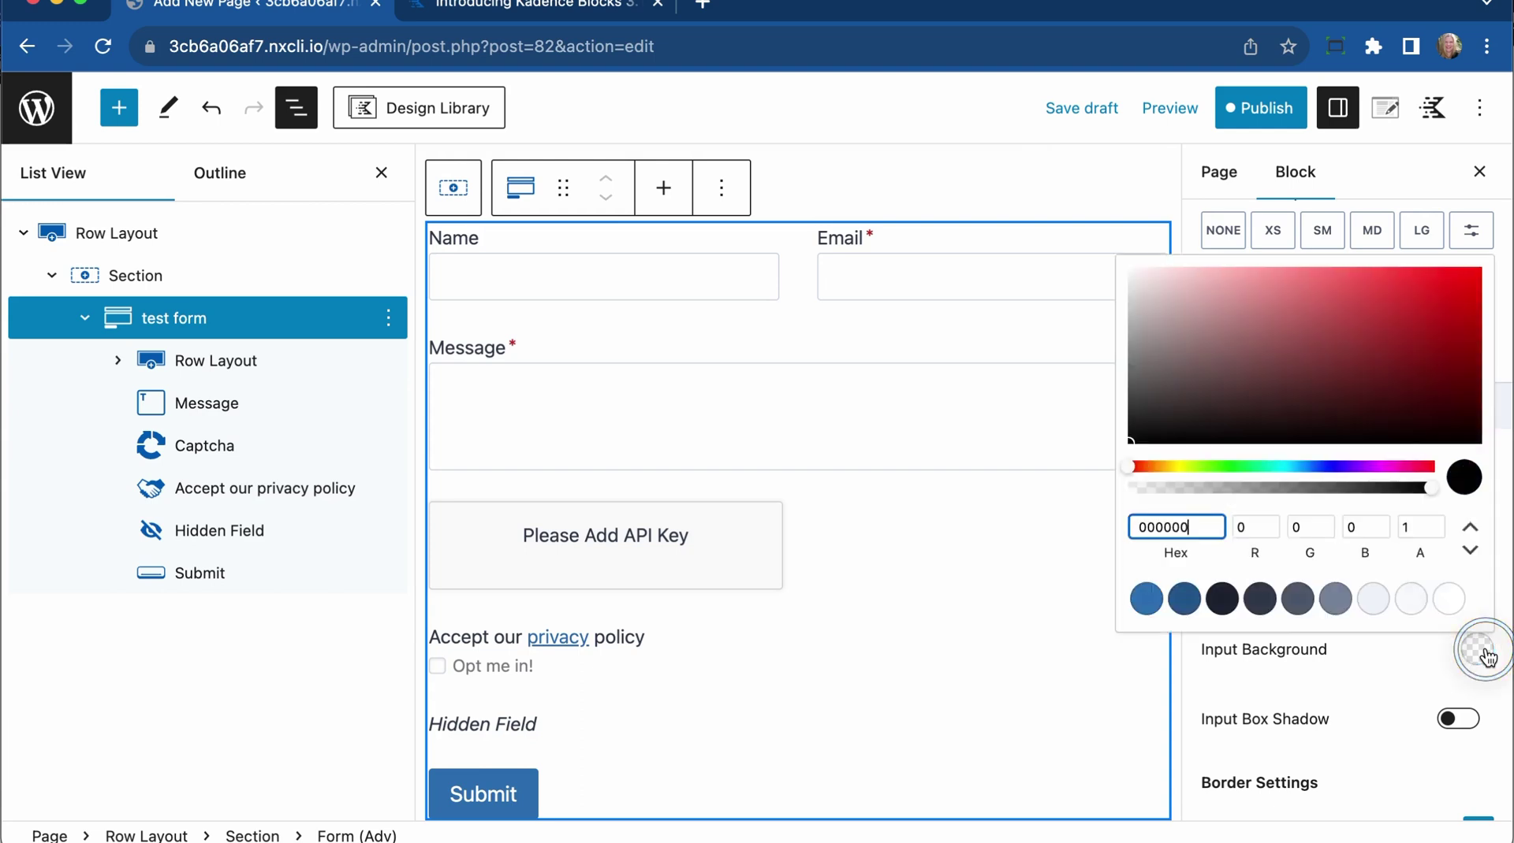
click(1373, 599)
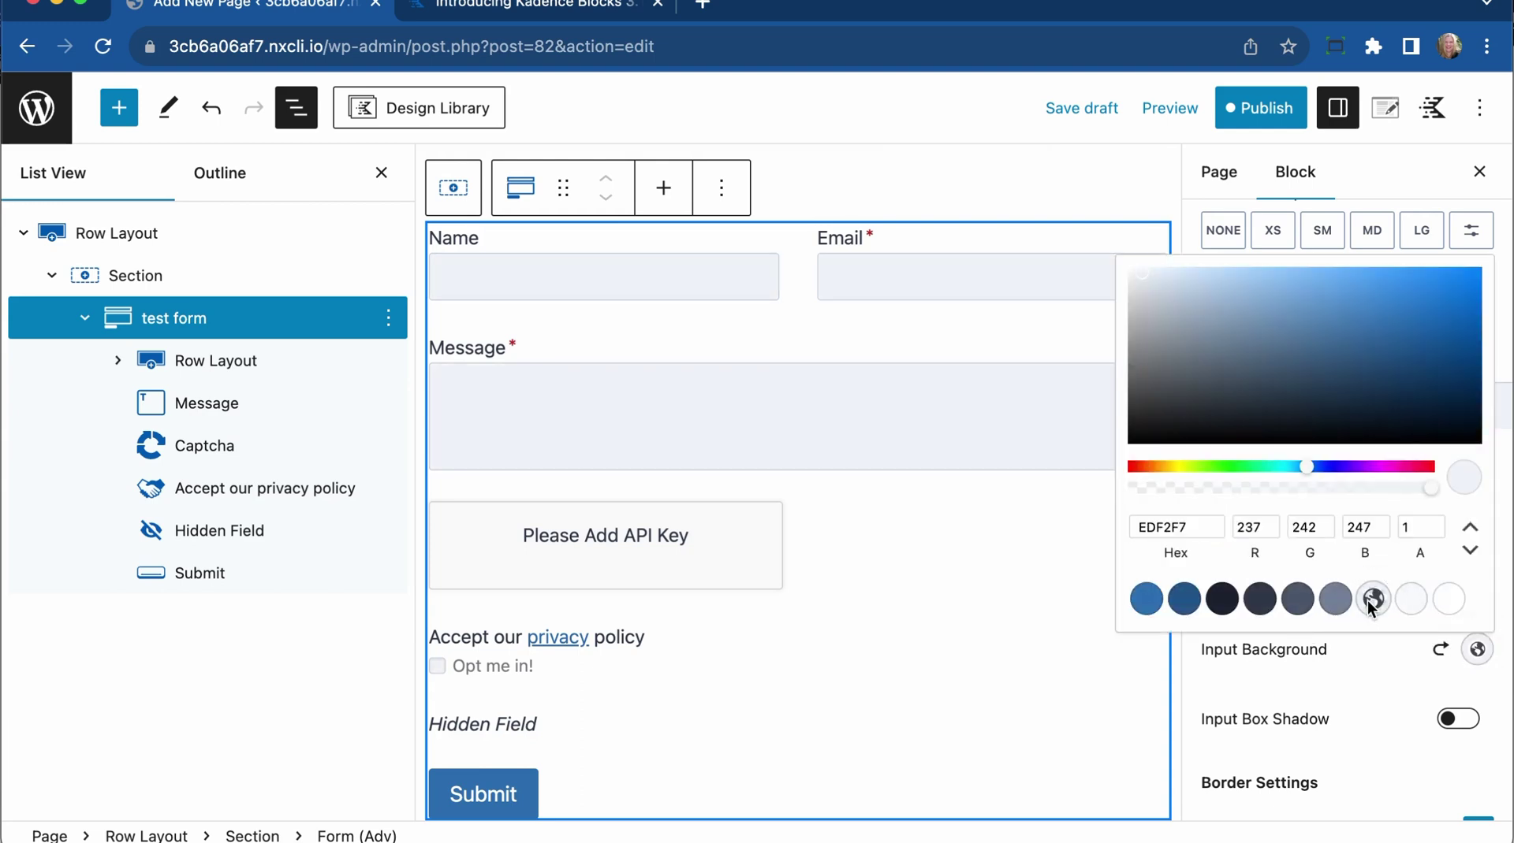
click(1380, 699)
Set the form's Input Focus Background to the blue palette color 2B6CB0 in the focus state settings.
scroll(1393, 313, down, 2)
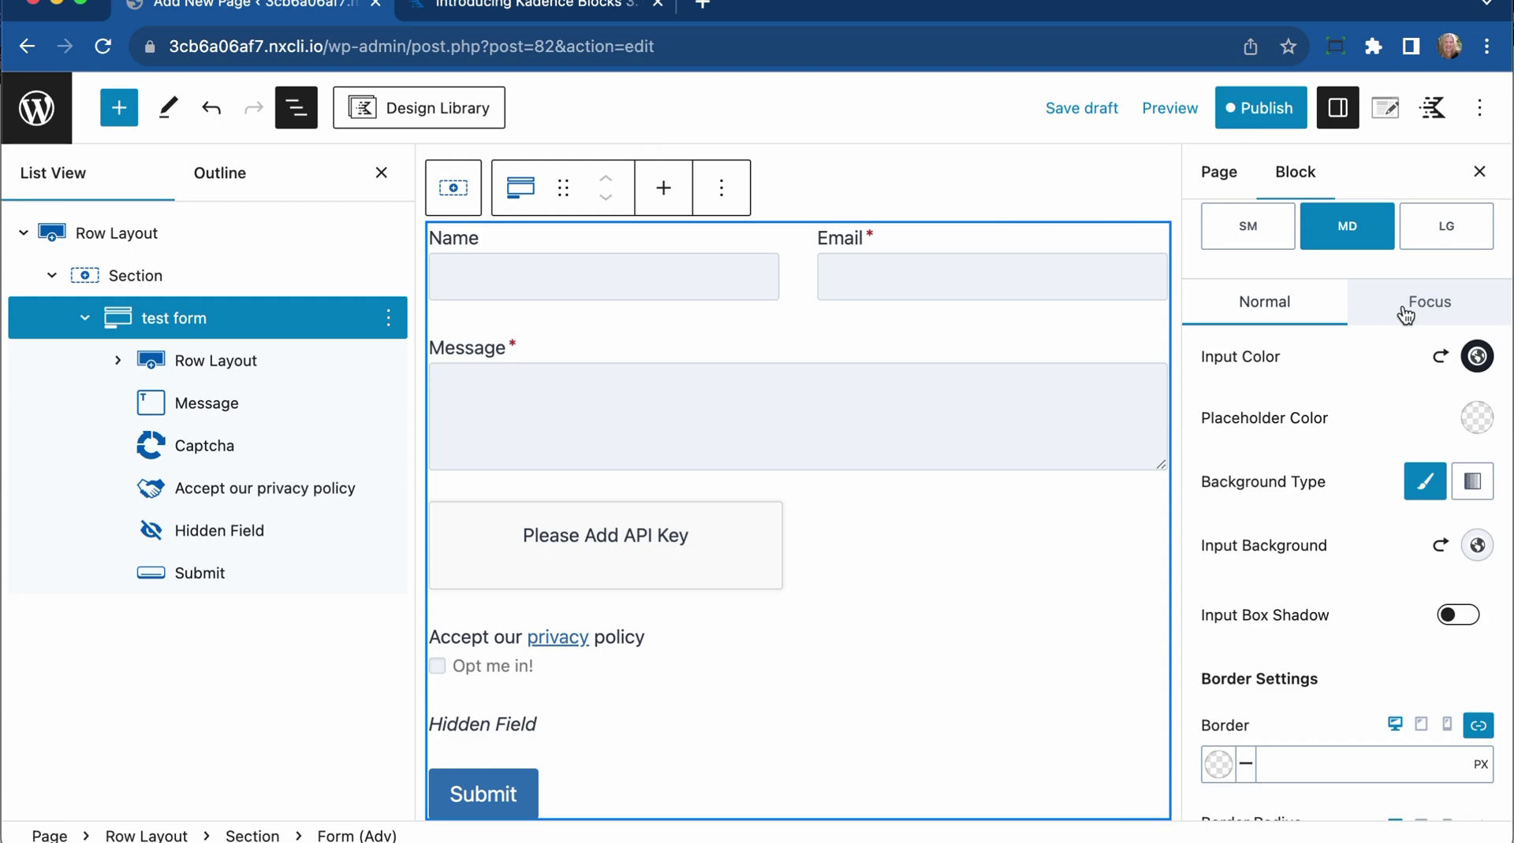
click(1405, 315)
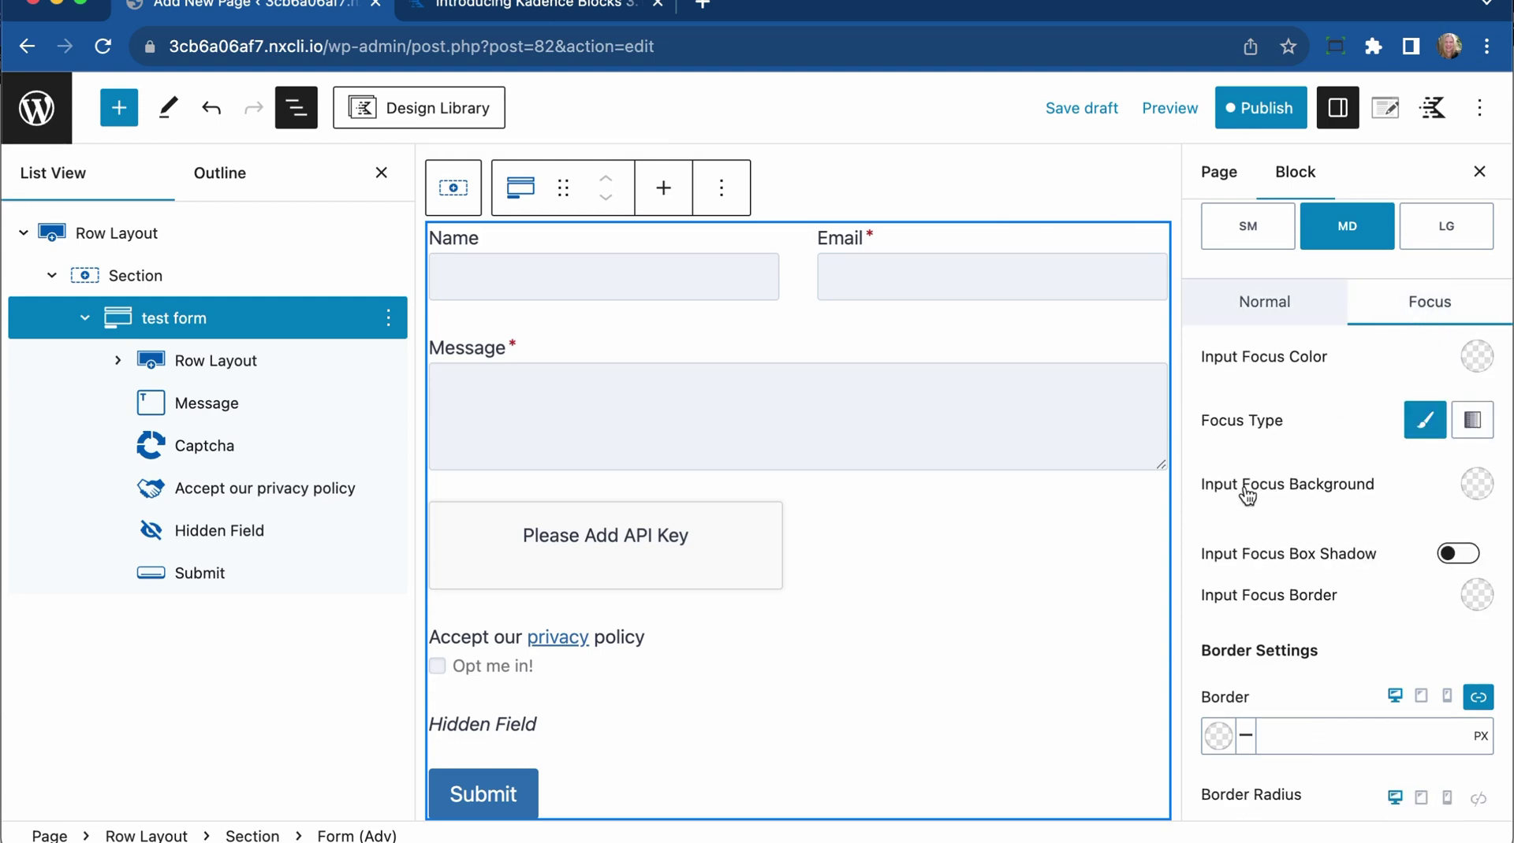
click(1476, 484)
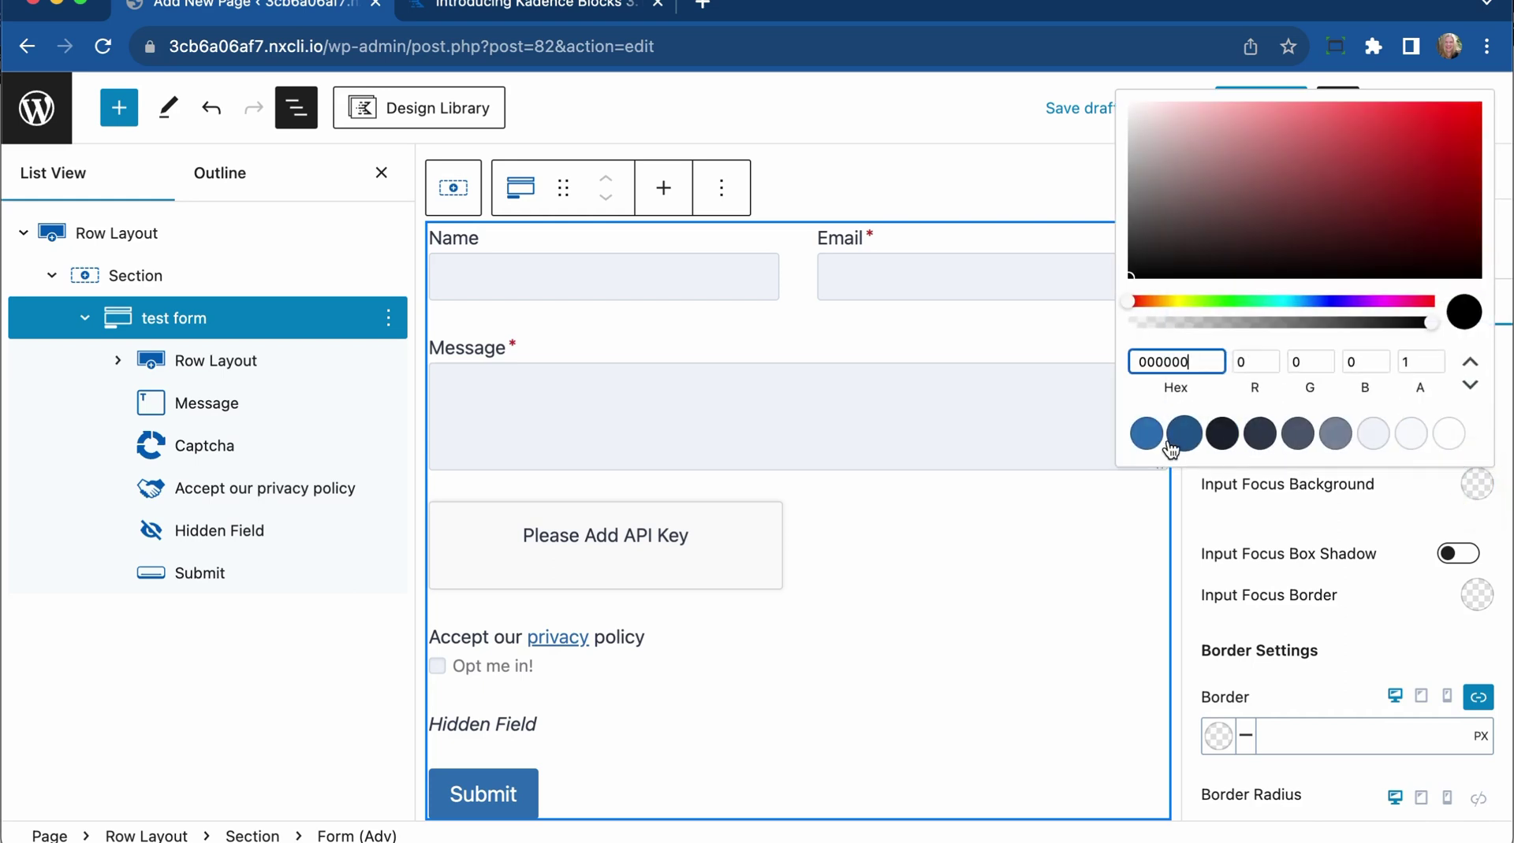
click(1146, 435)
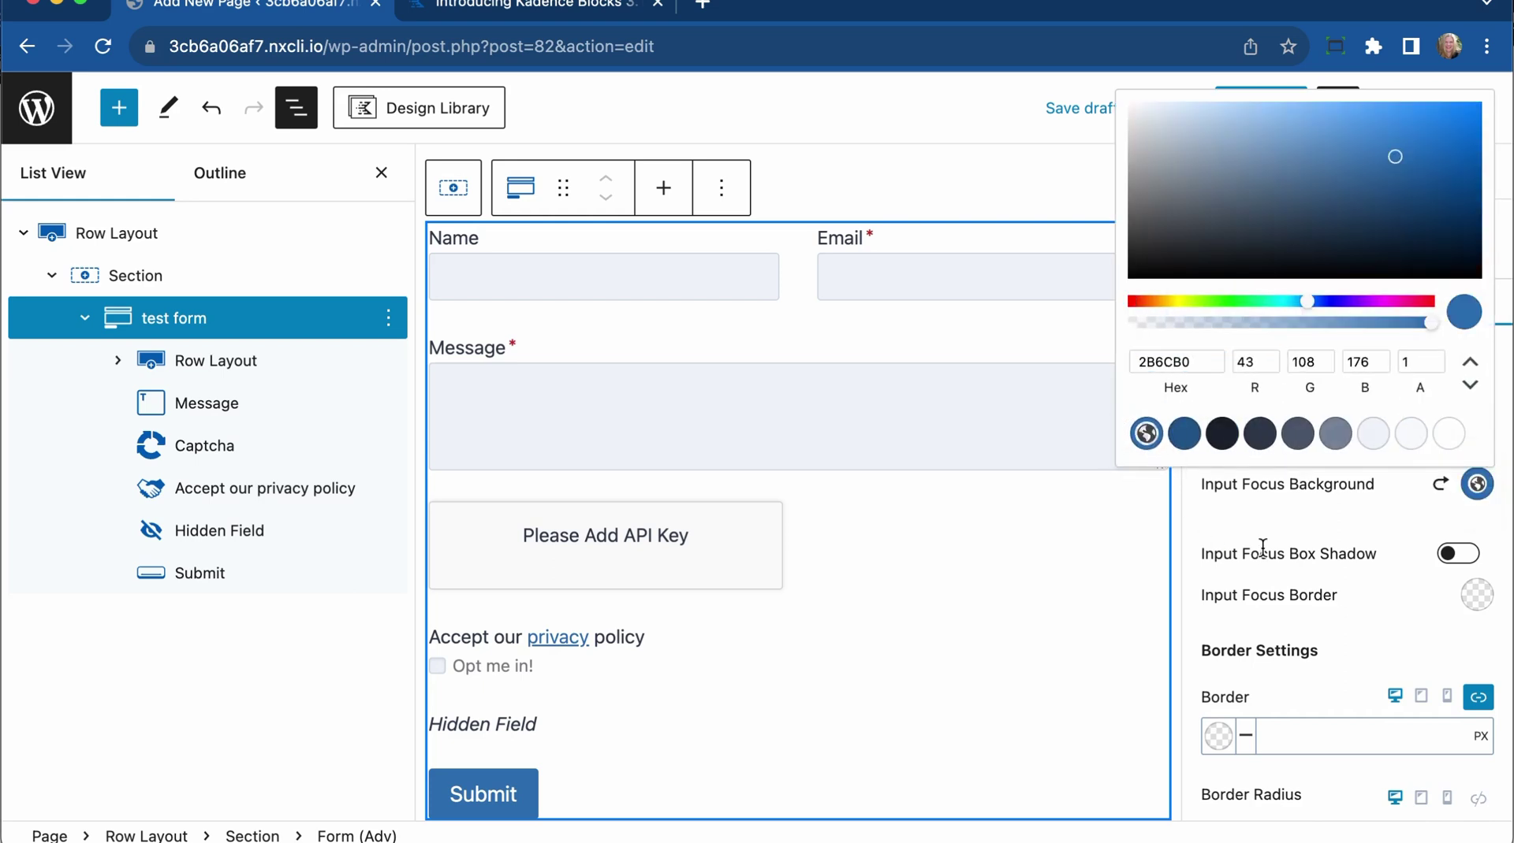
click(1324, 554)
Focus the form's Name, Email and Message fields to check the focus background.
click(564, 279)
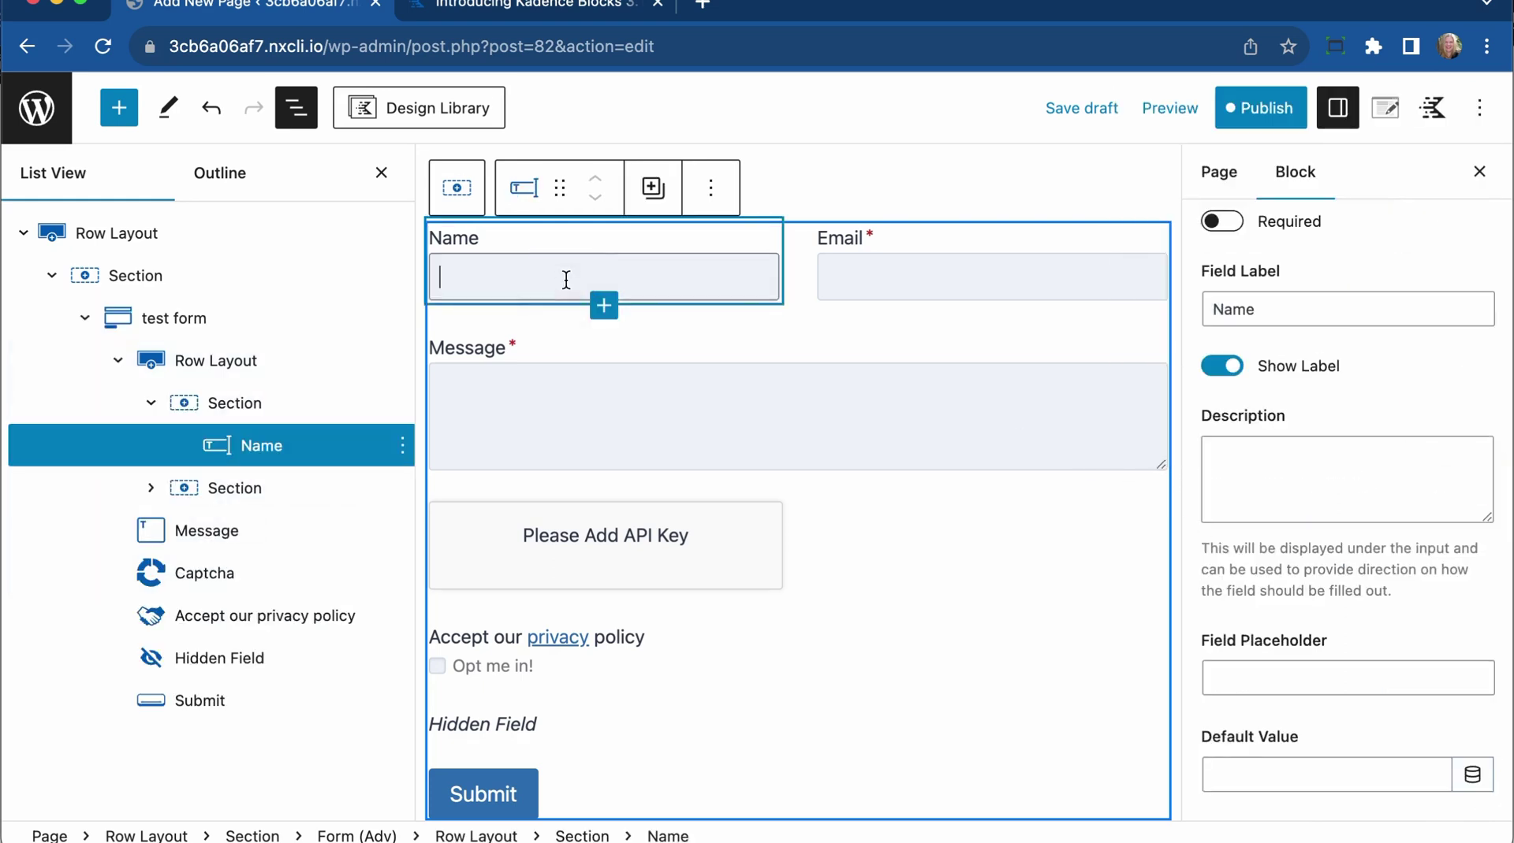
click(875, 278)
click(842, 383)
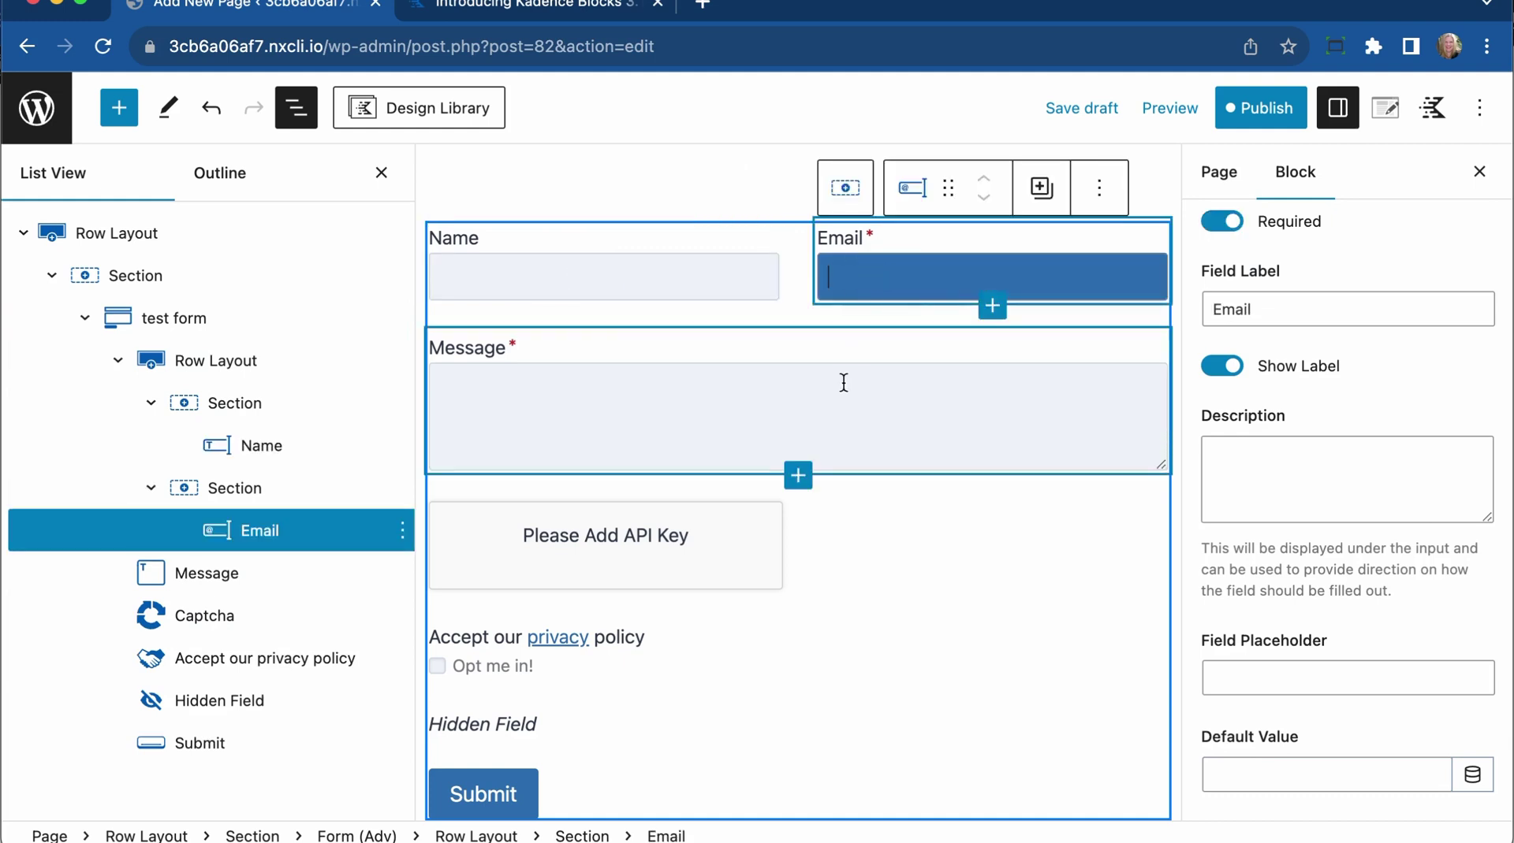
click(764, 275)
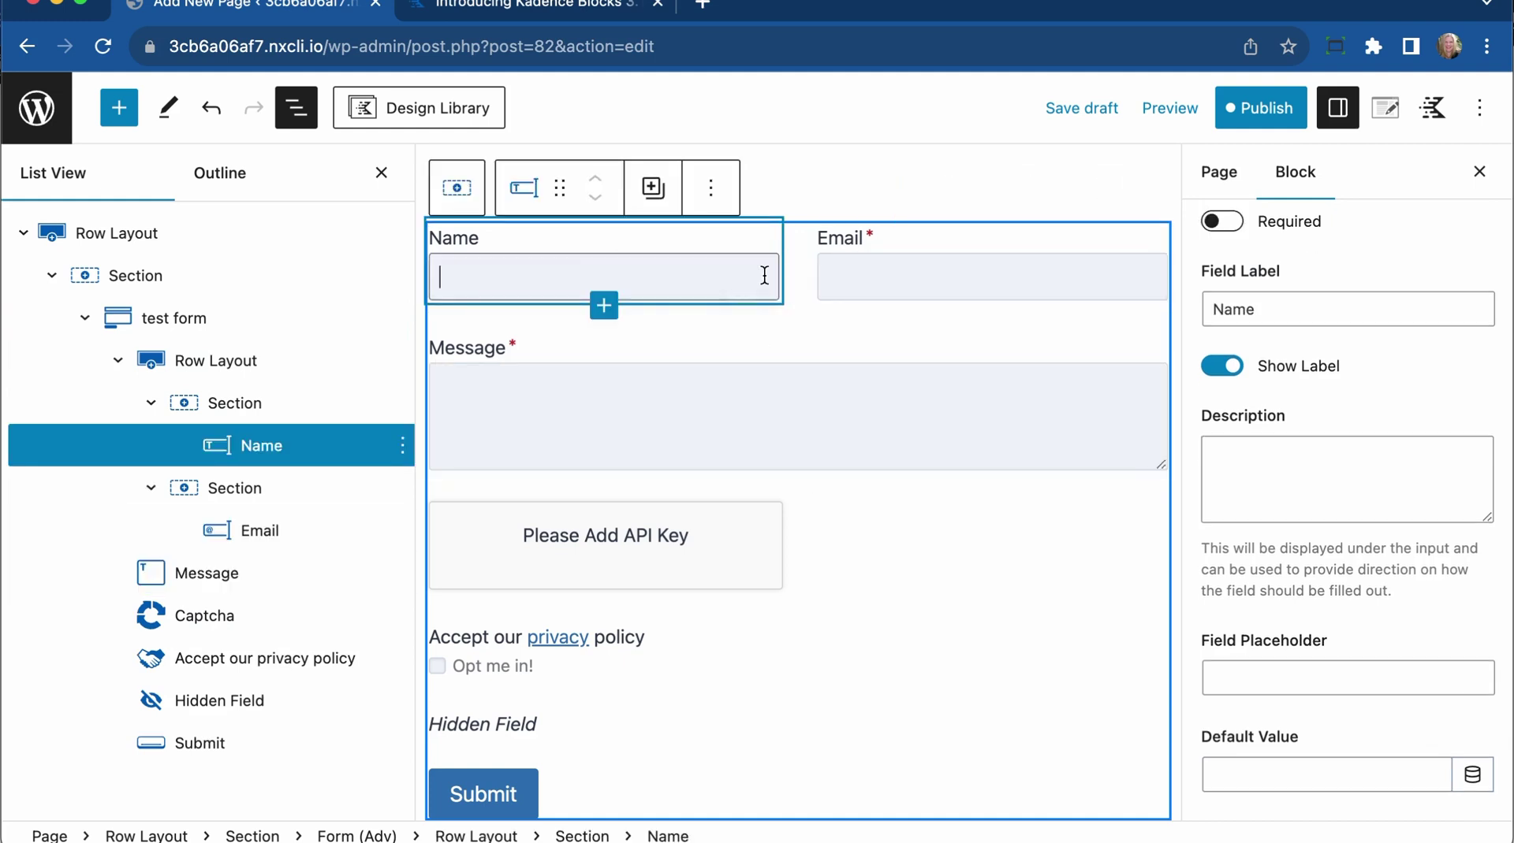
Try the In Field Label layout style on the form and preview it by focusing the Name, Email and Message fields.
click(1025, 552)
click(1317, 640)
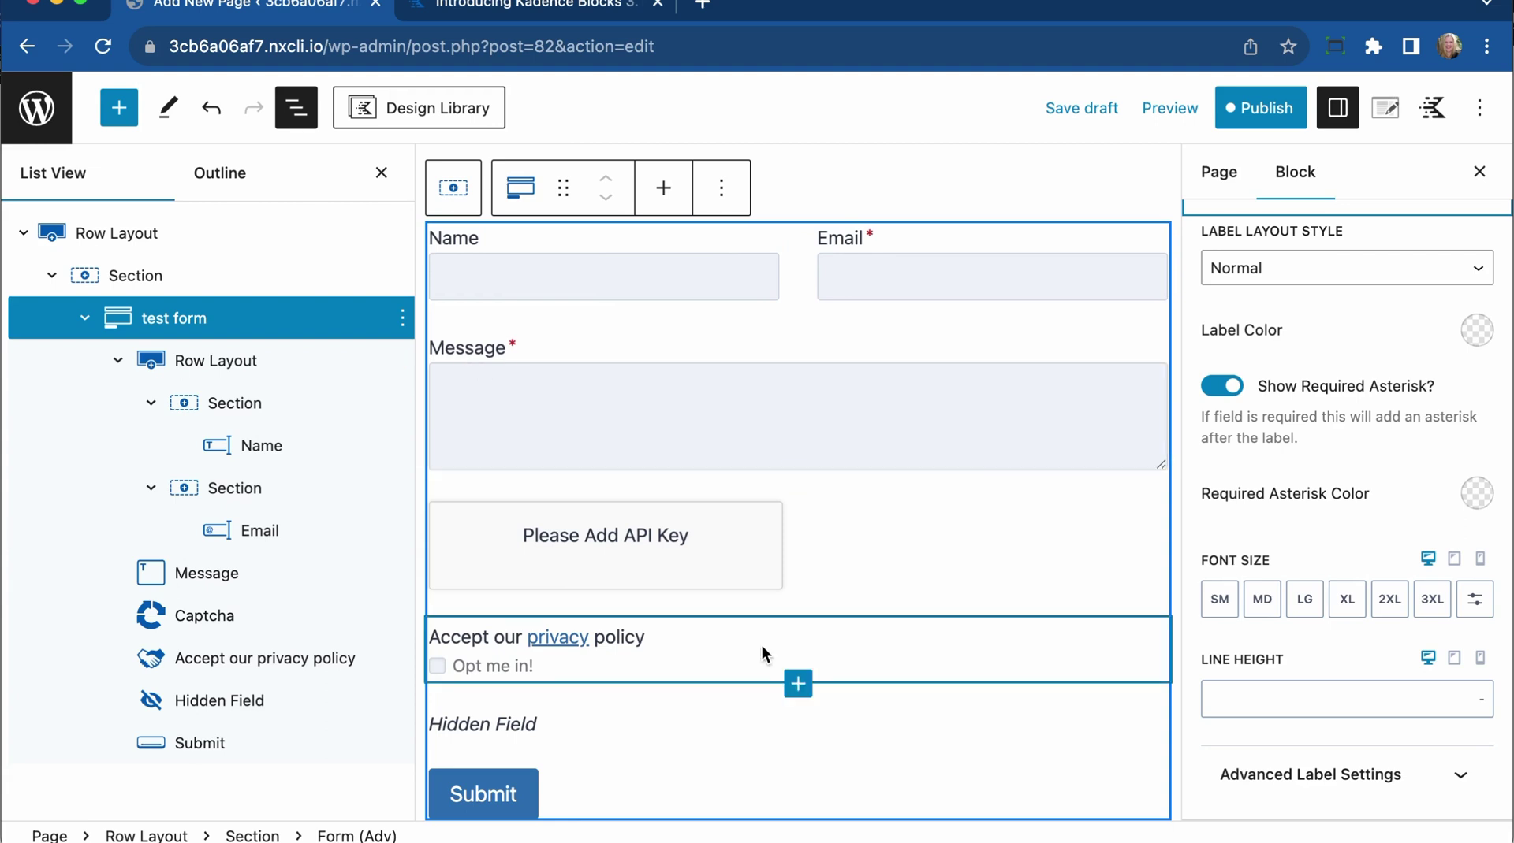
click(1232, 268)
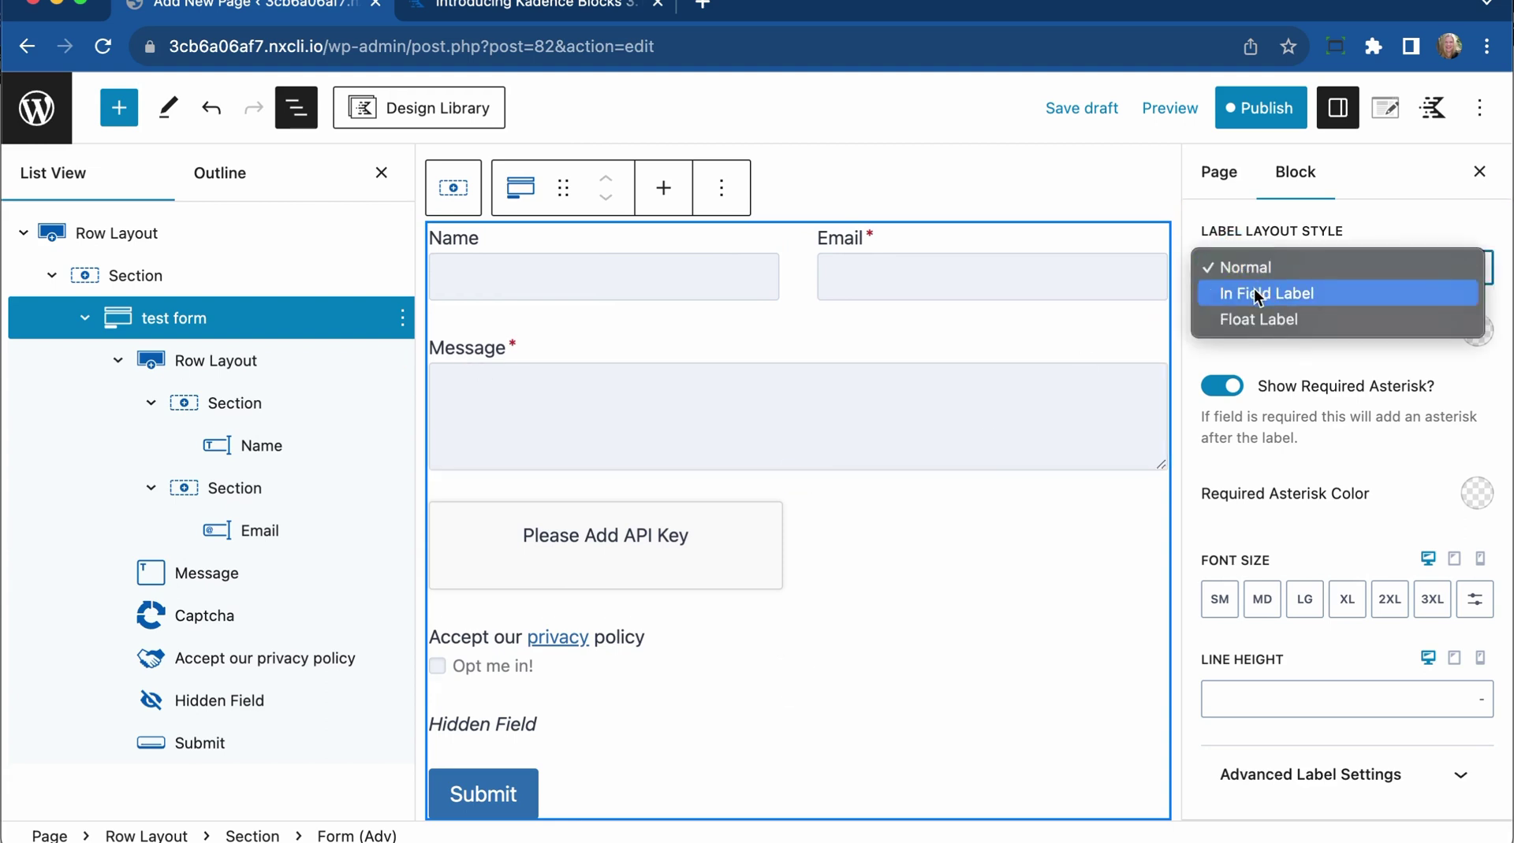
click(1255, 295)
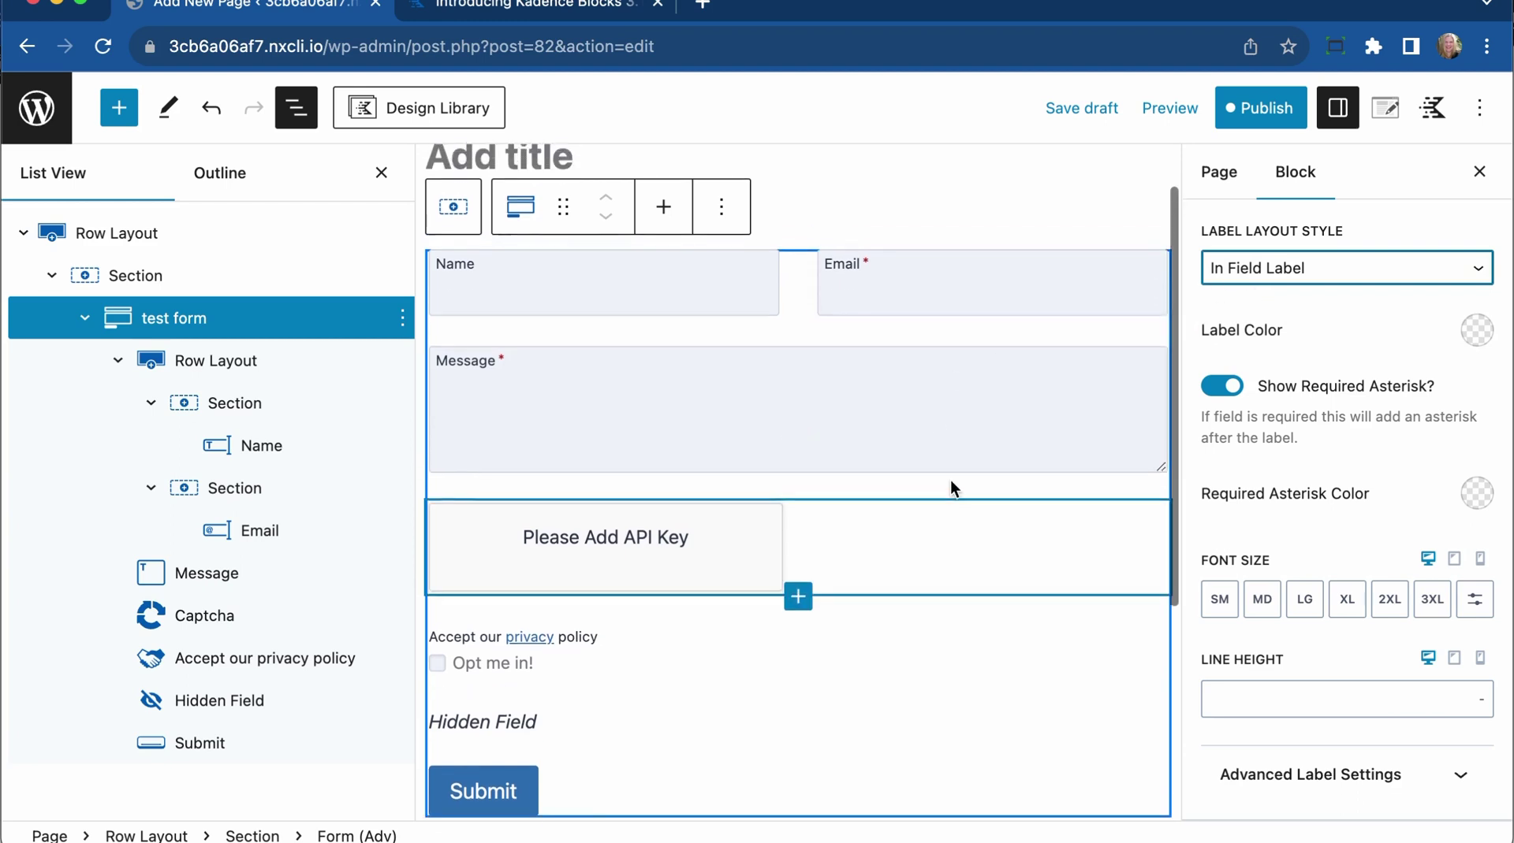
click(463, 323)
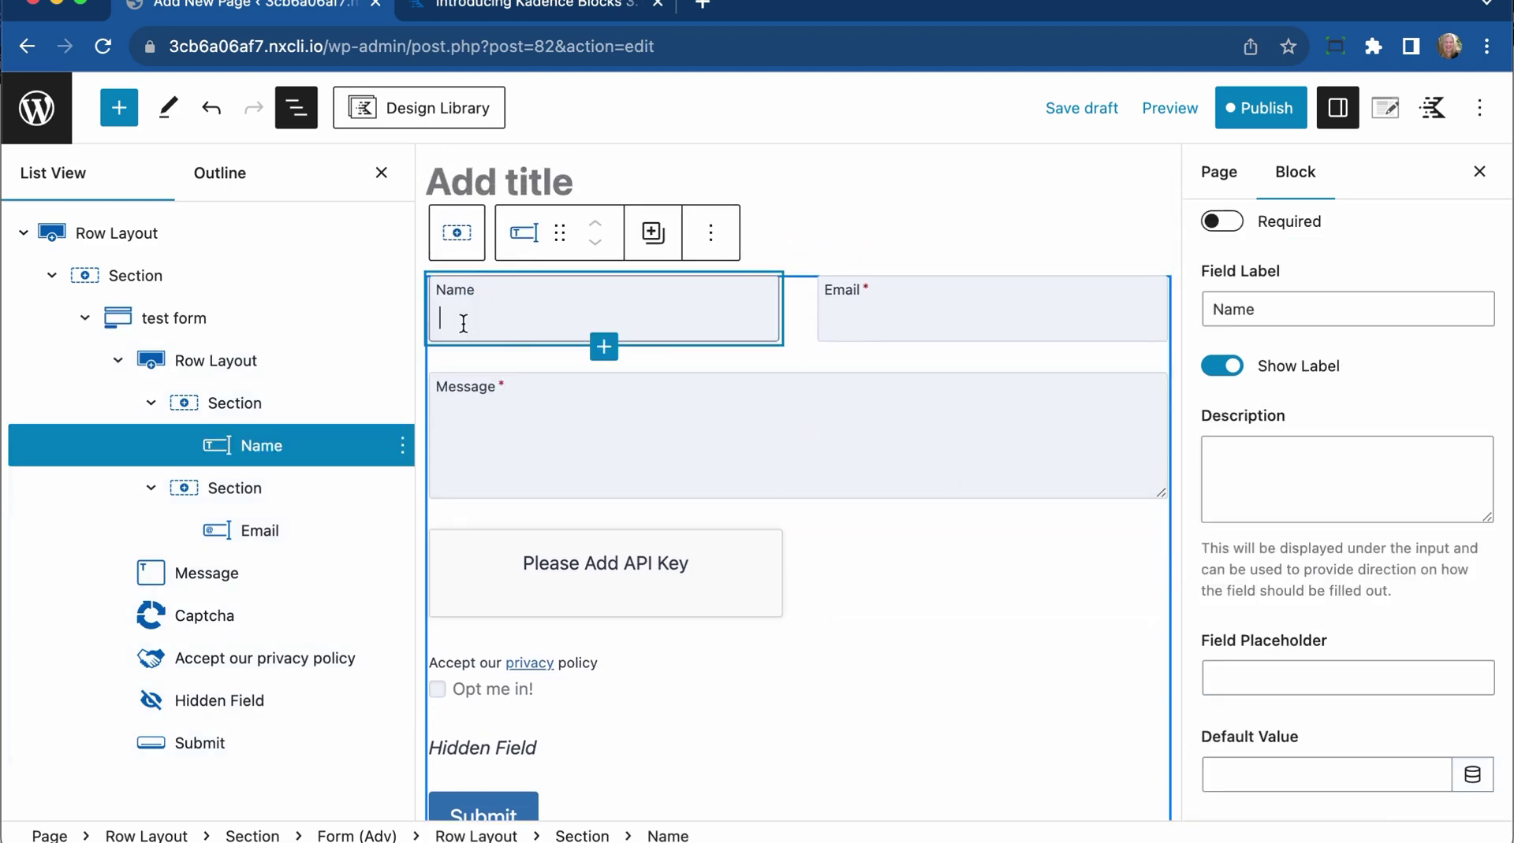
click(942, 319)
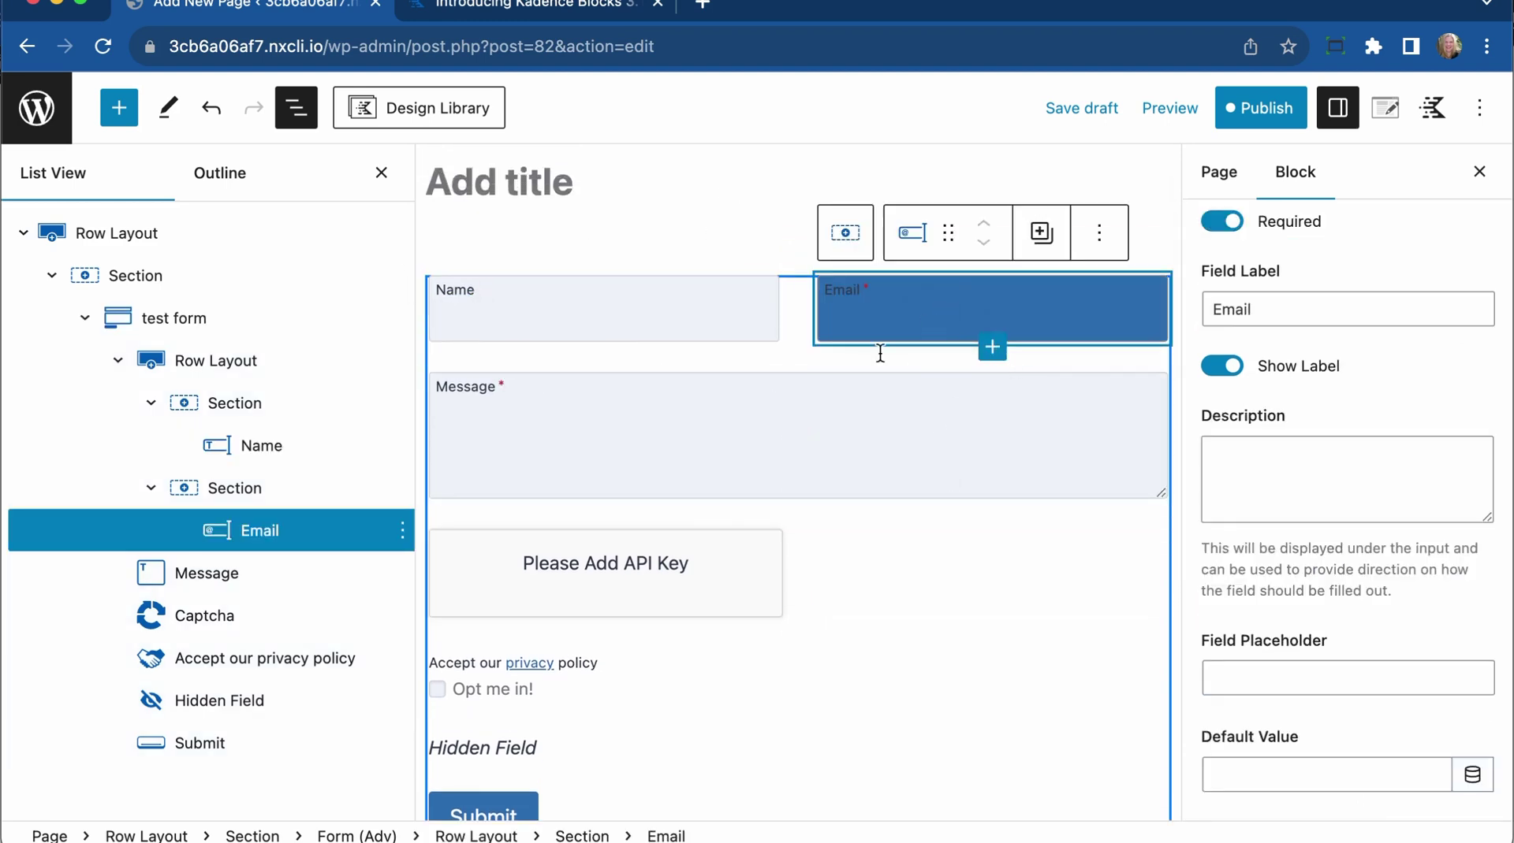
click(676, 448)
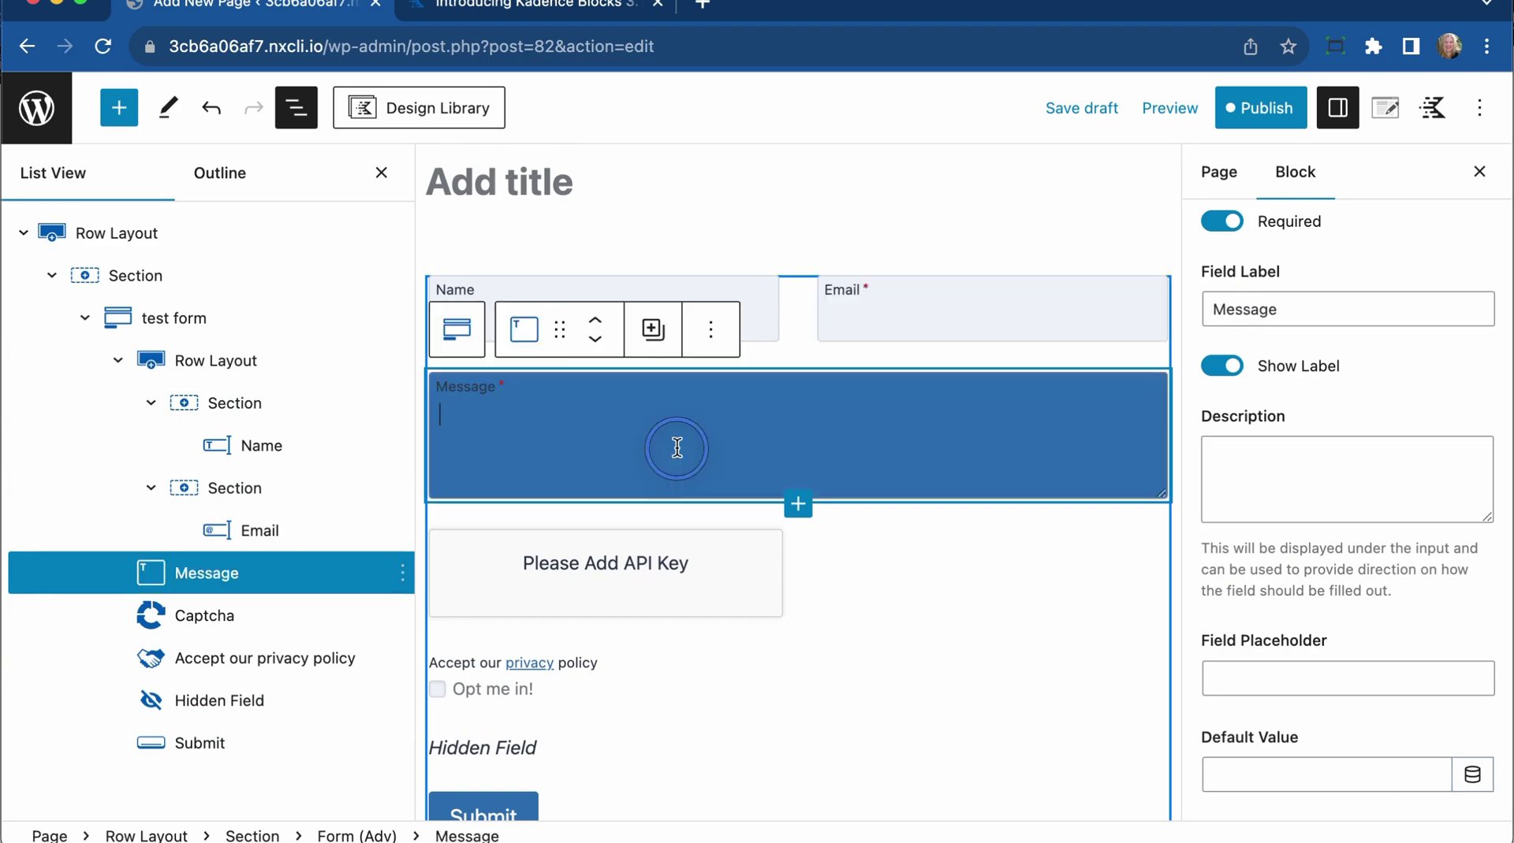
Set the test form's Label Layout Style to Float Label.
click(753, 315)
click(797, 315)
scroll(1387, 447, down, 15)
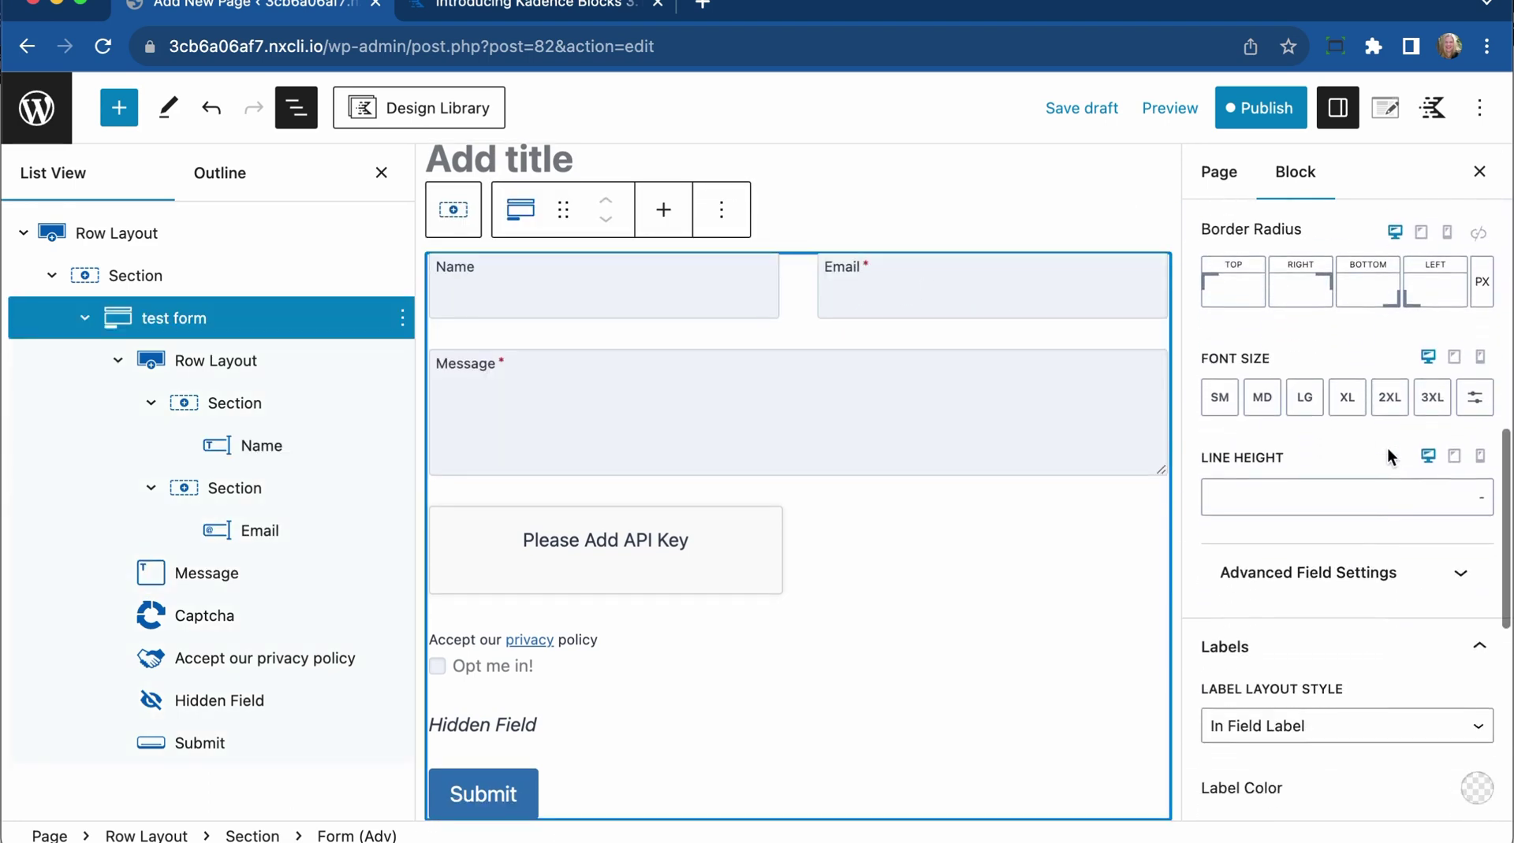
scroll(1326, 330, up, 2)
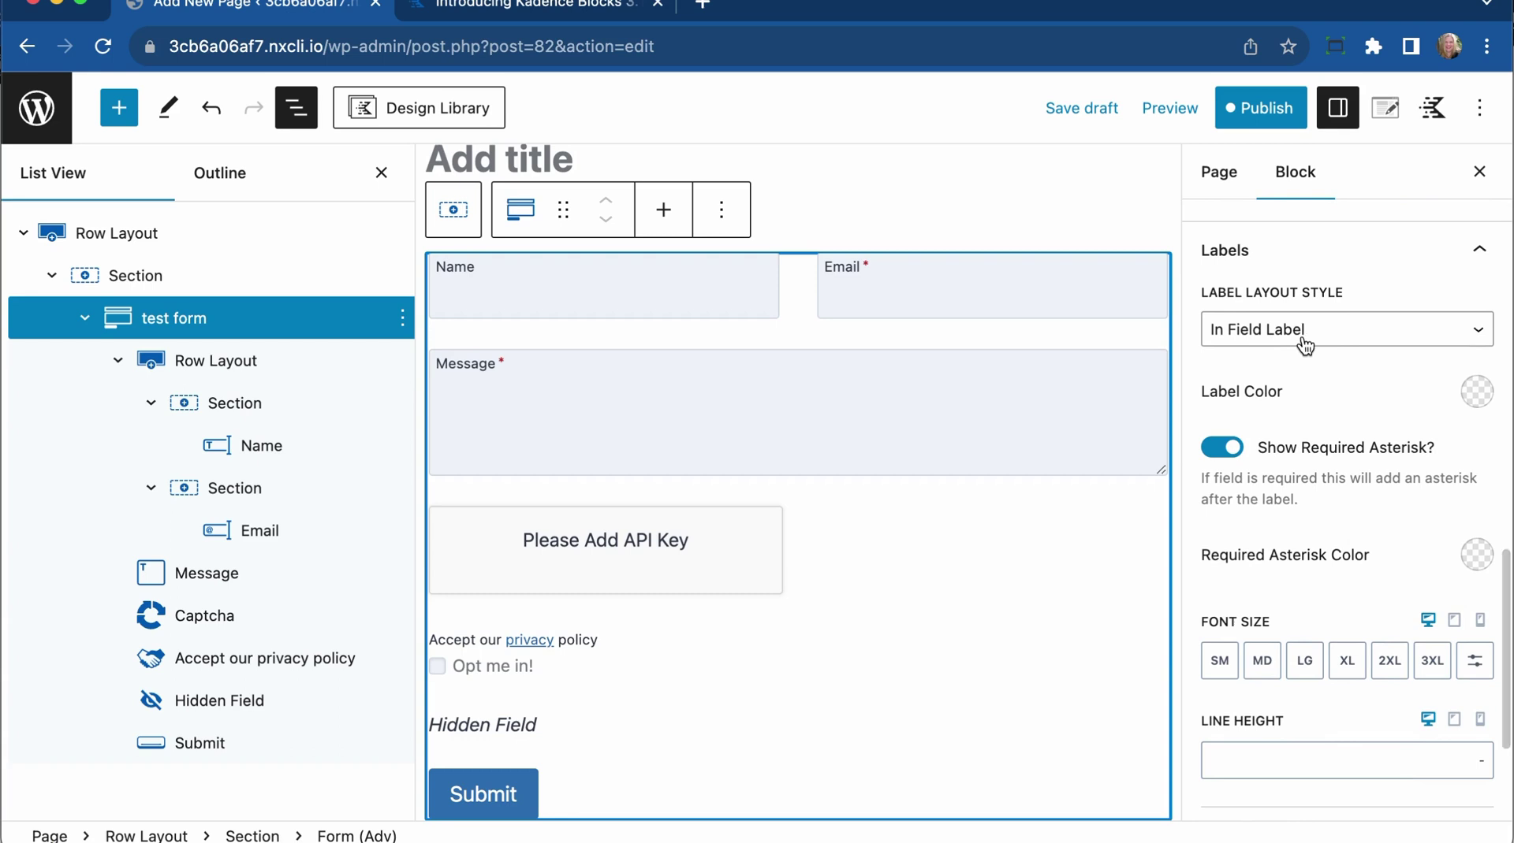
click(1303, 336)
click(1299, 356)
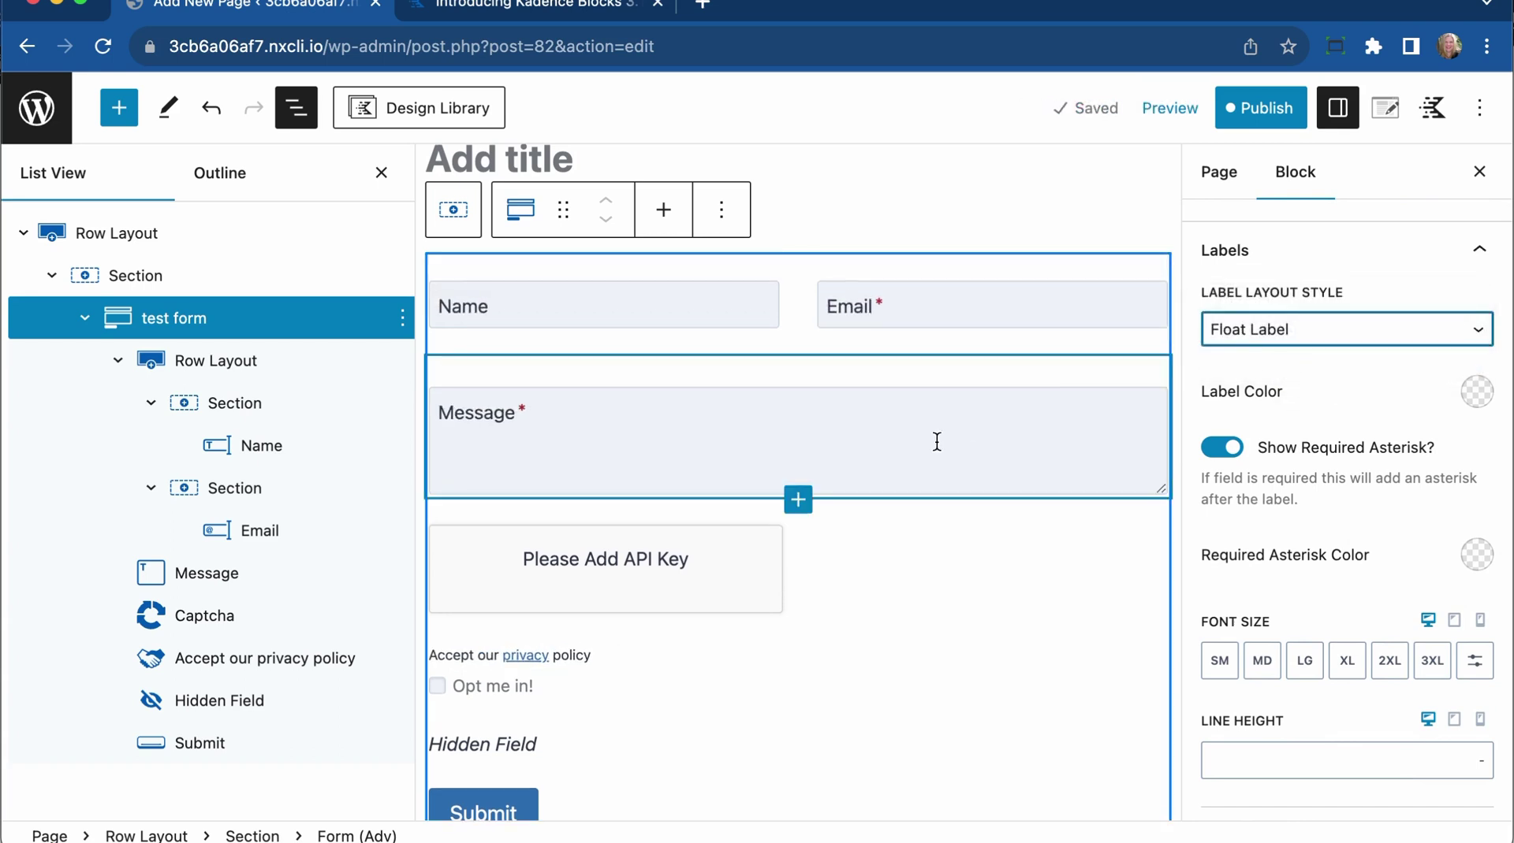
Focus the Name, Email and Message fields in turn to check how the floating labels behave.
scroll(557, 315, up, 2)
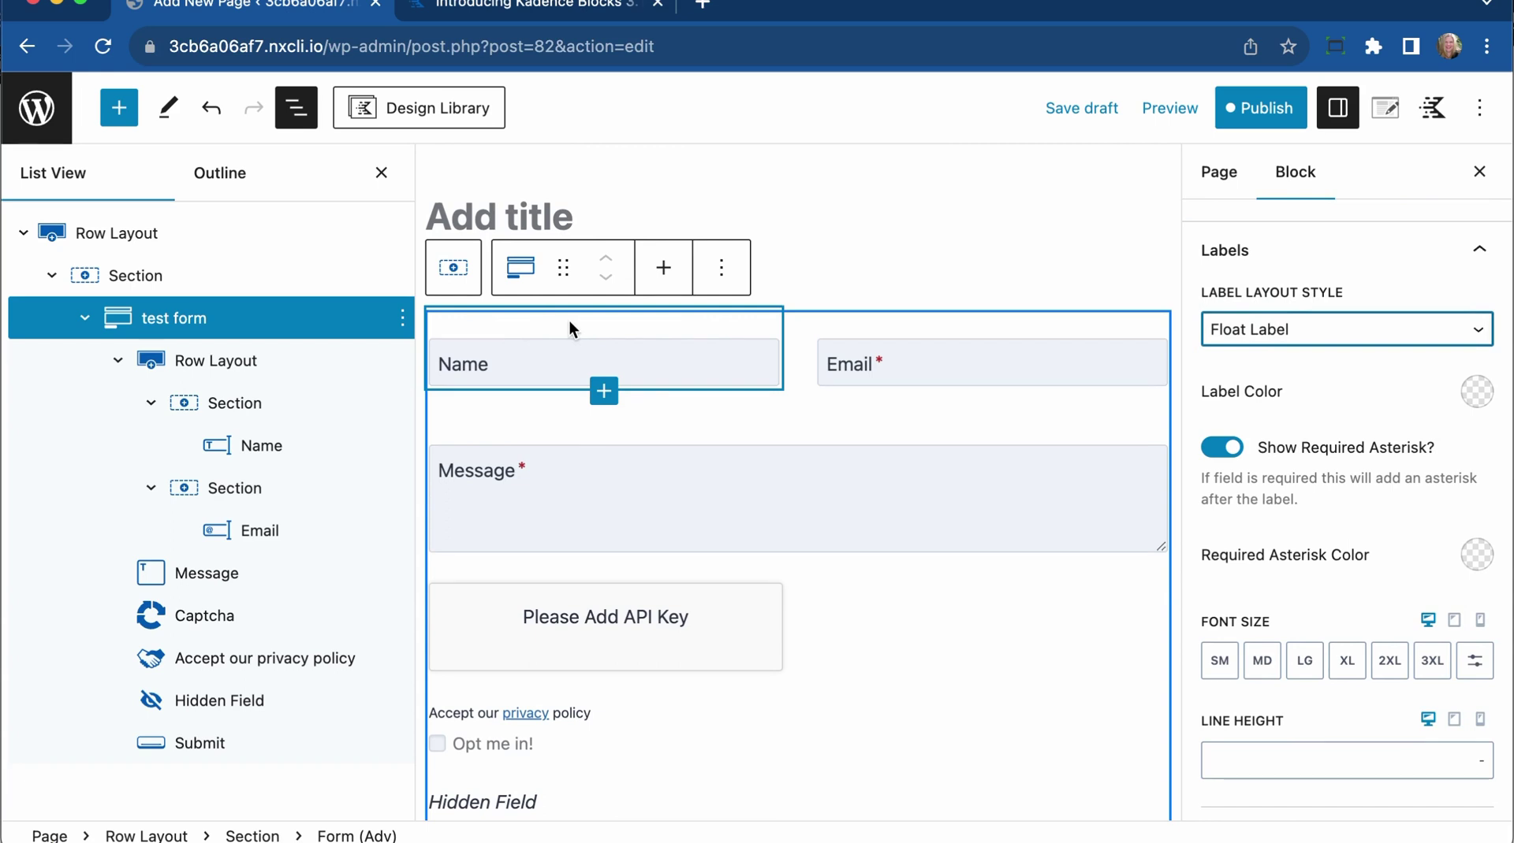
click(530, 365)
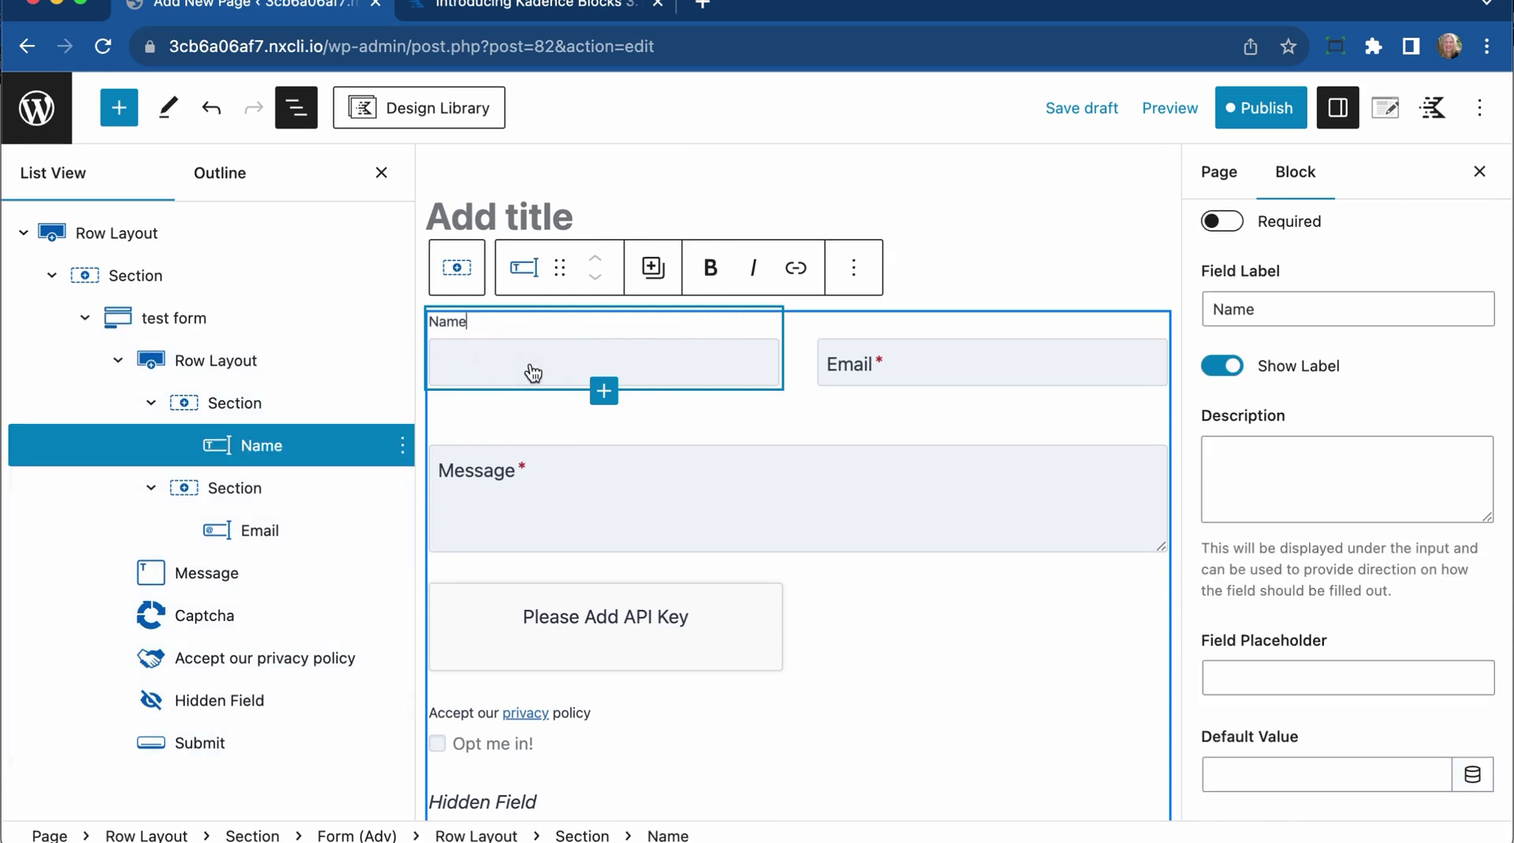
click(899, 356)
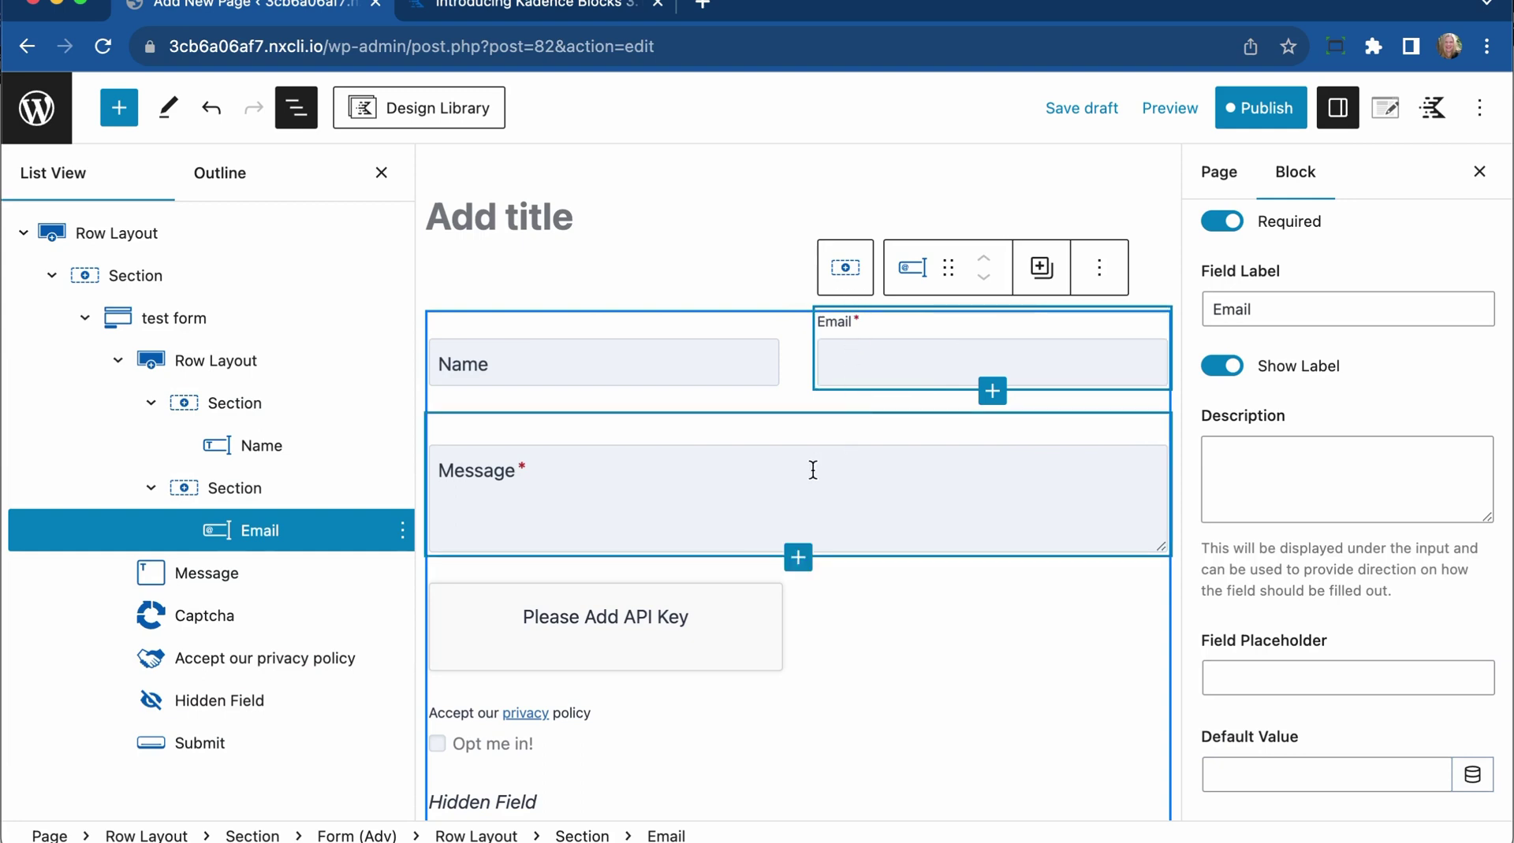
click(769, 466)
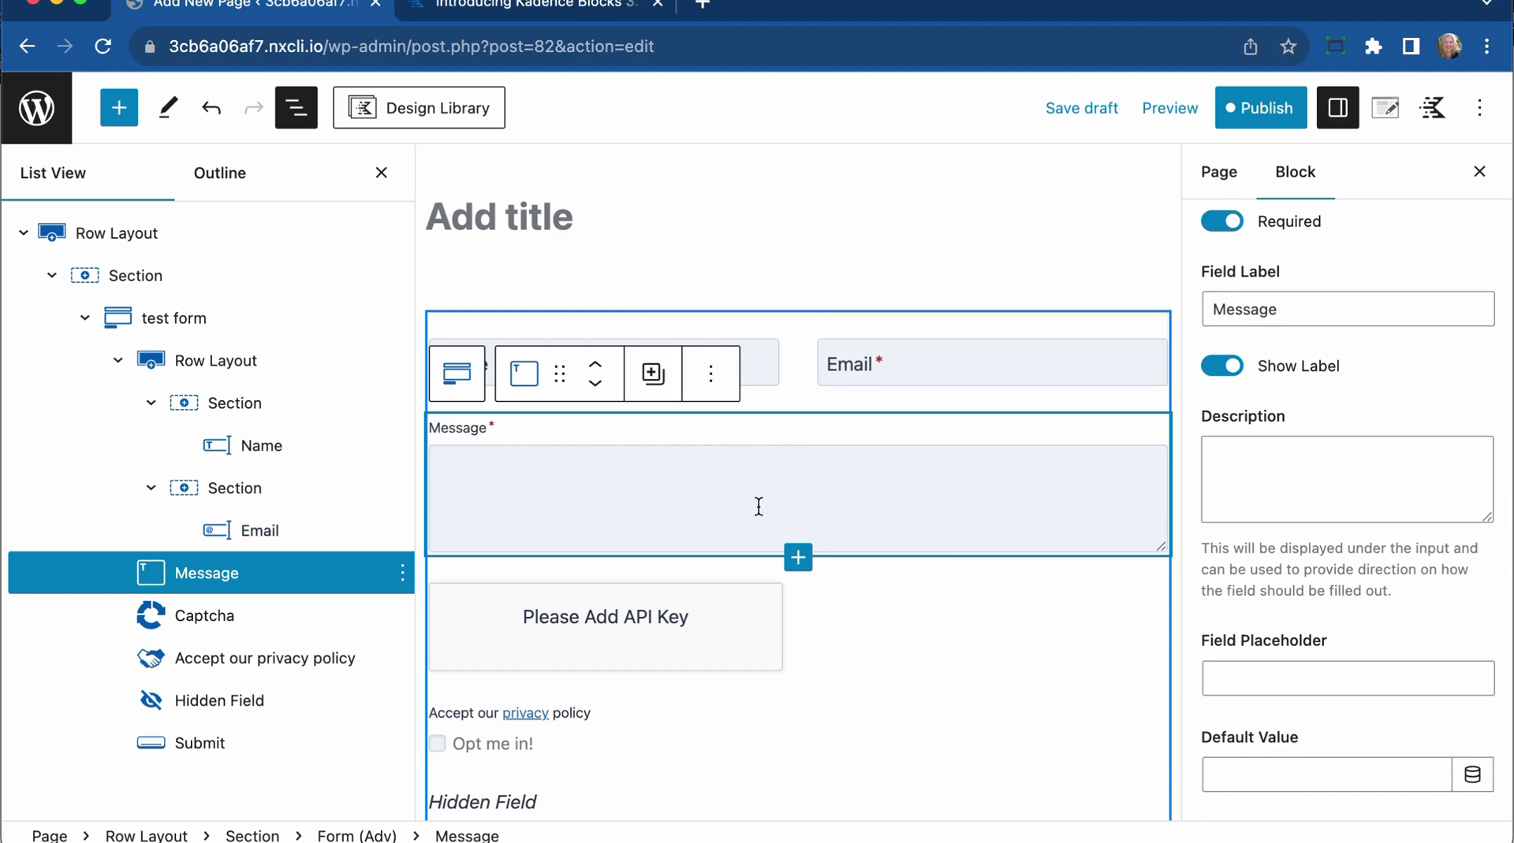
Review the test form's style settings and its general settings, including Submit Actions and the Hide form after submit option.
scroll(830, 569, down, 3)
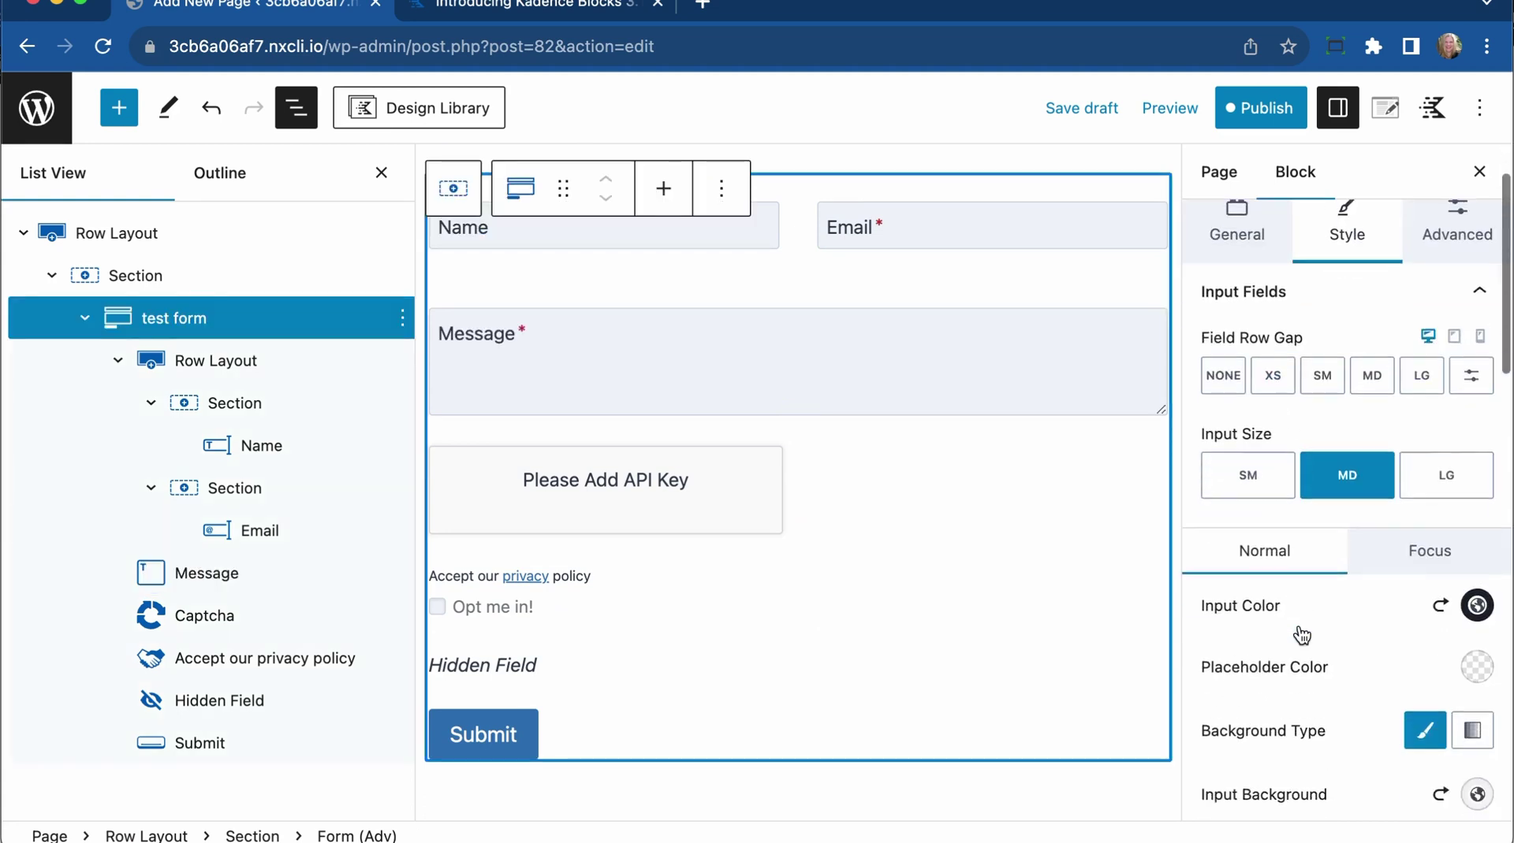
scroll(1301, 635, down, 10)
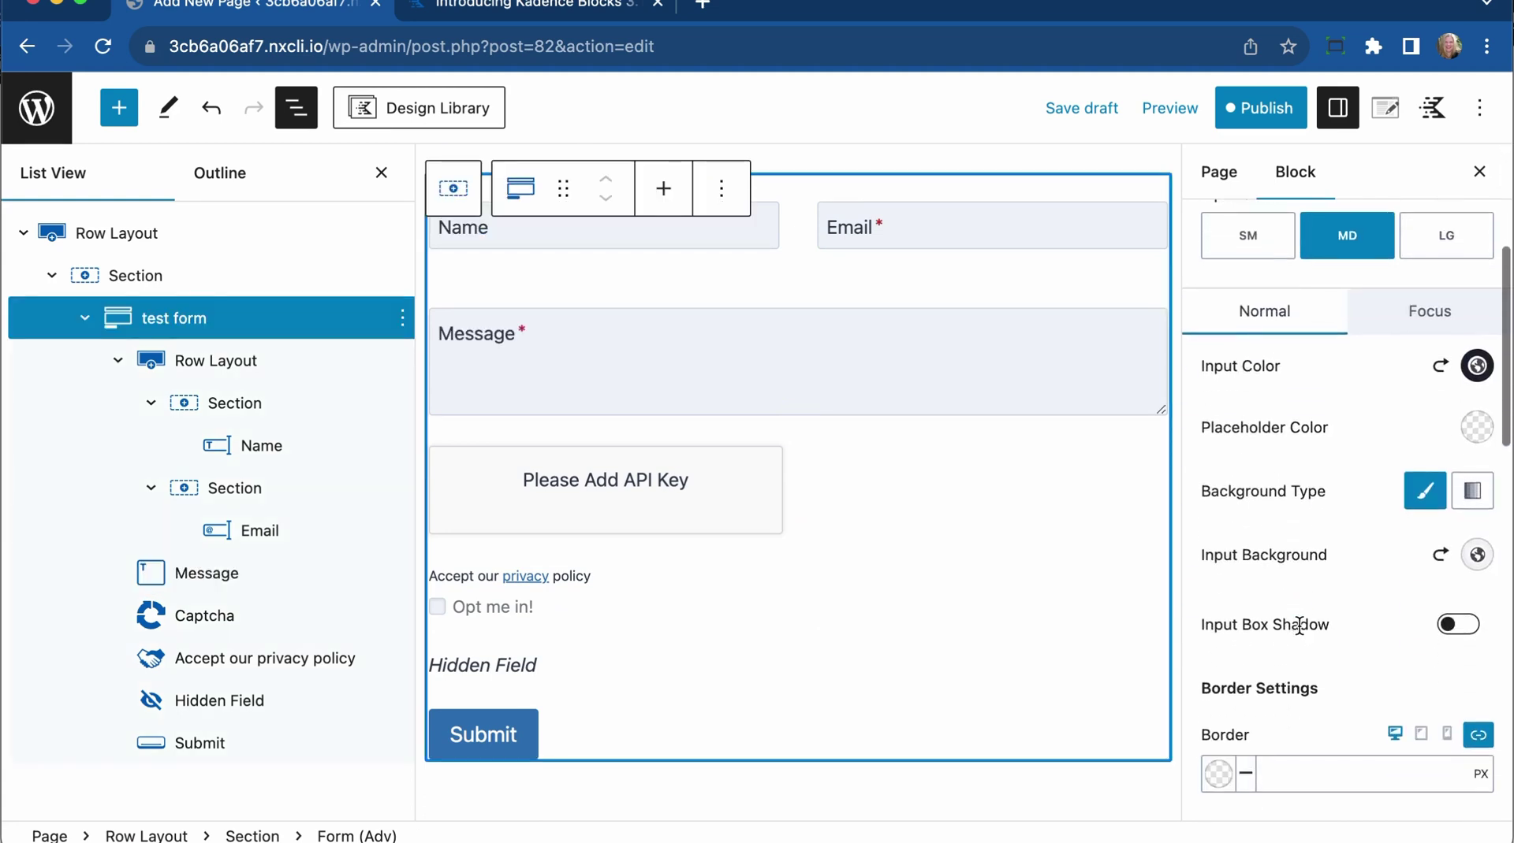
scroll(1298, 626, down, 5)
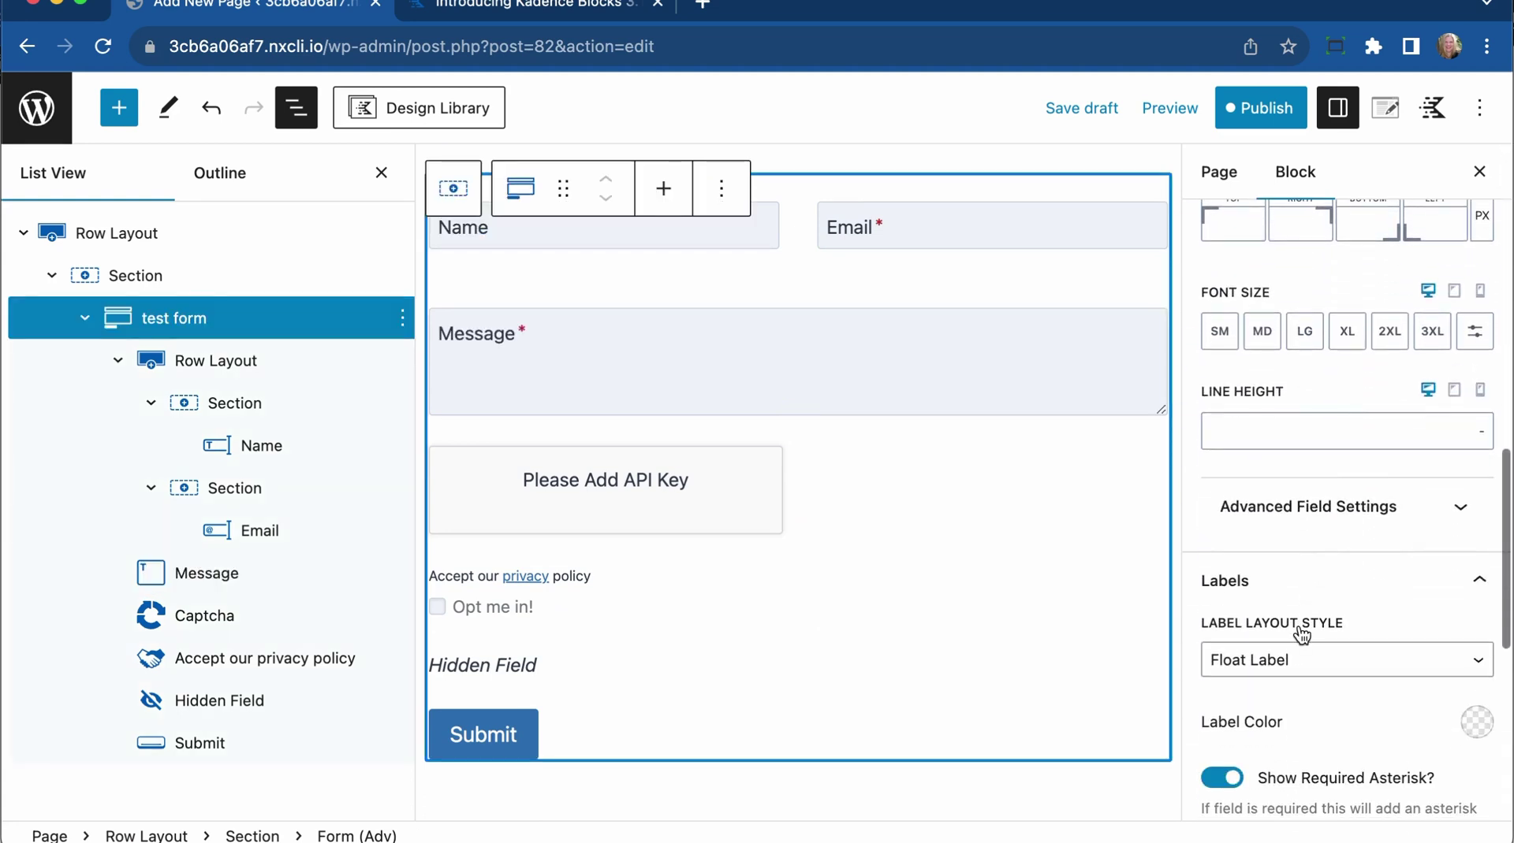
scroll(1298, 625, up, 15)
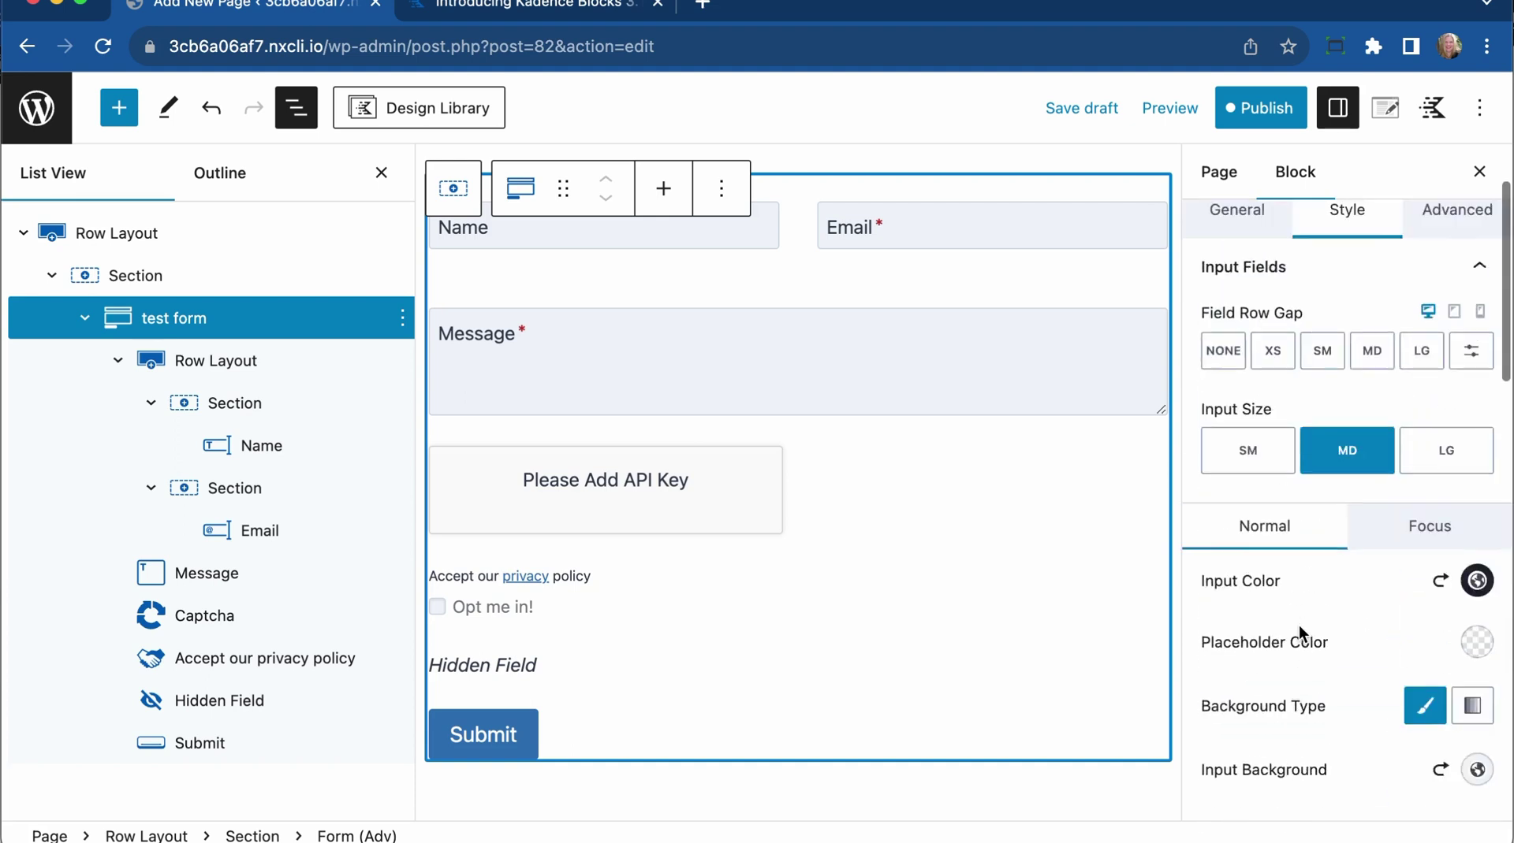
click(1223, 328)
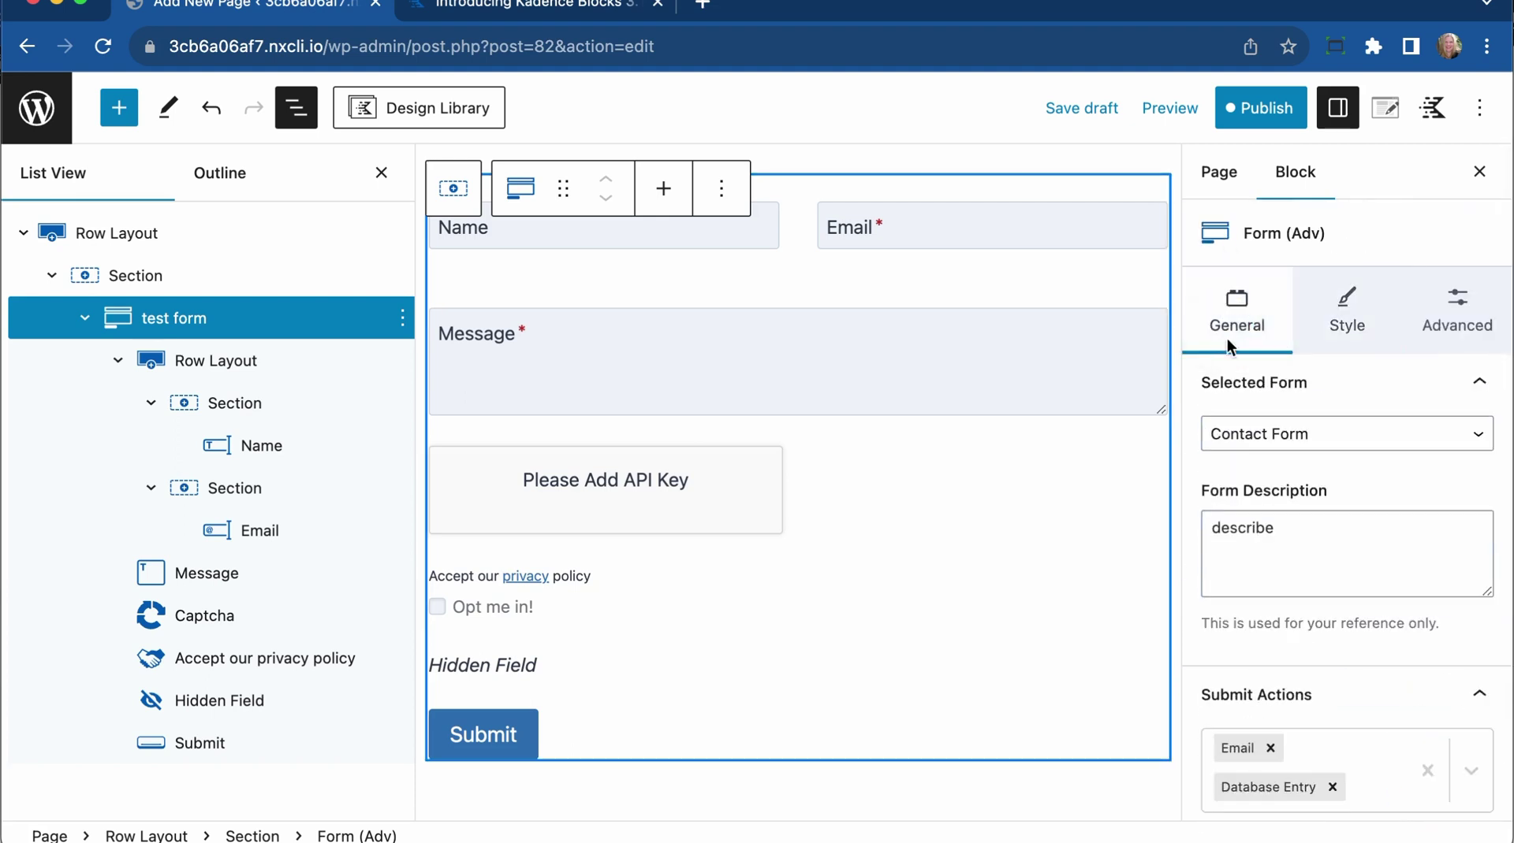
scroll(1274, 524, down, 4)
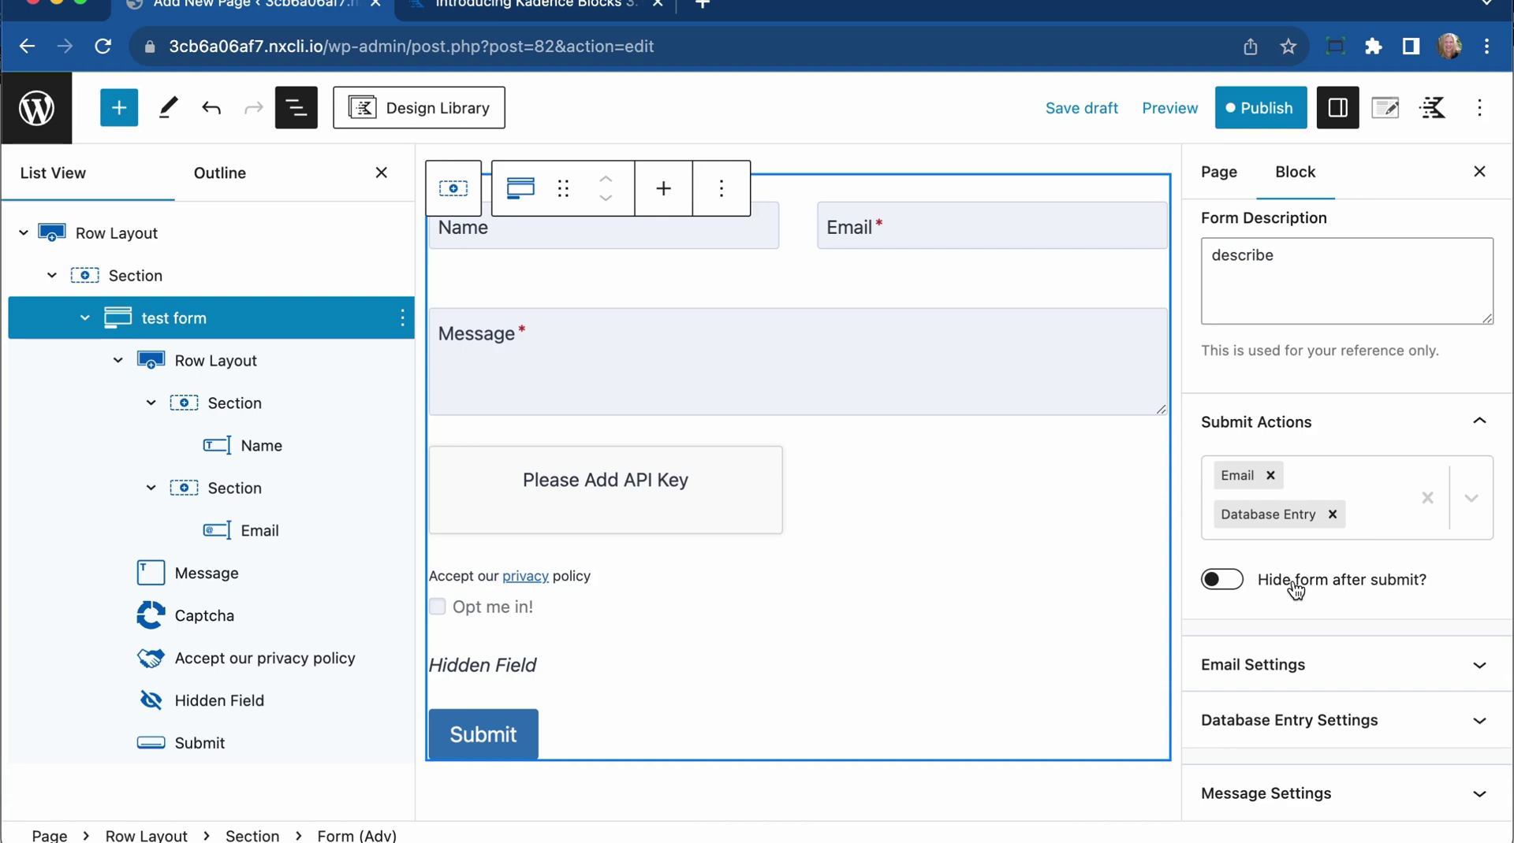
click(1224, 591)
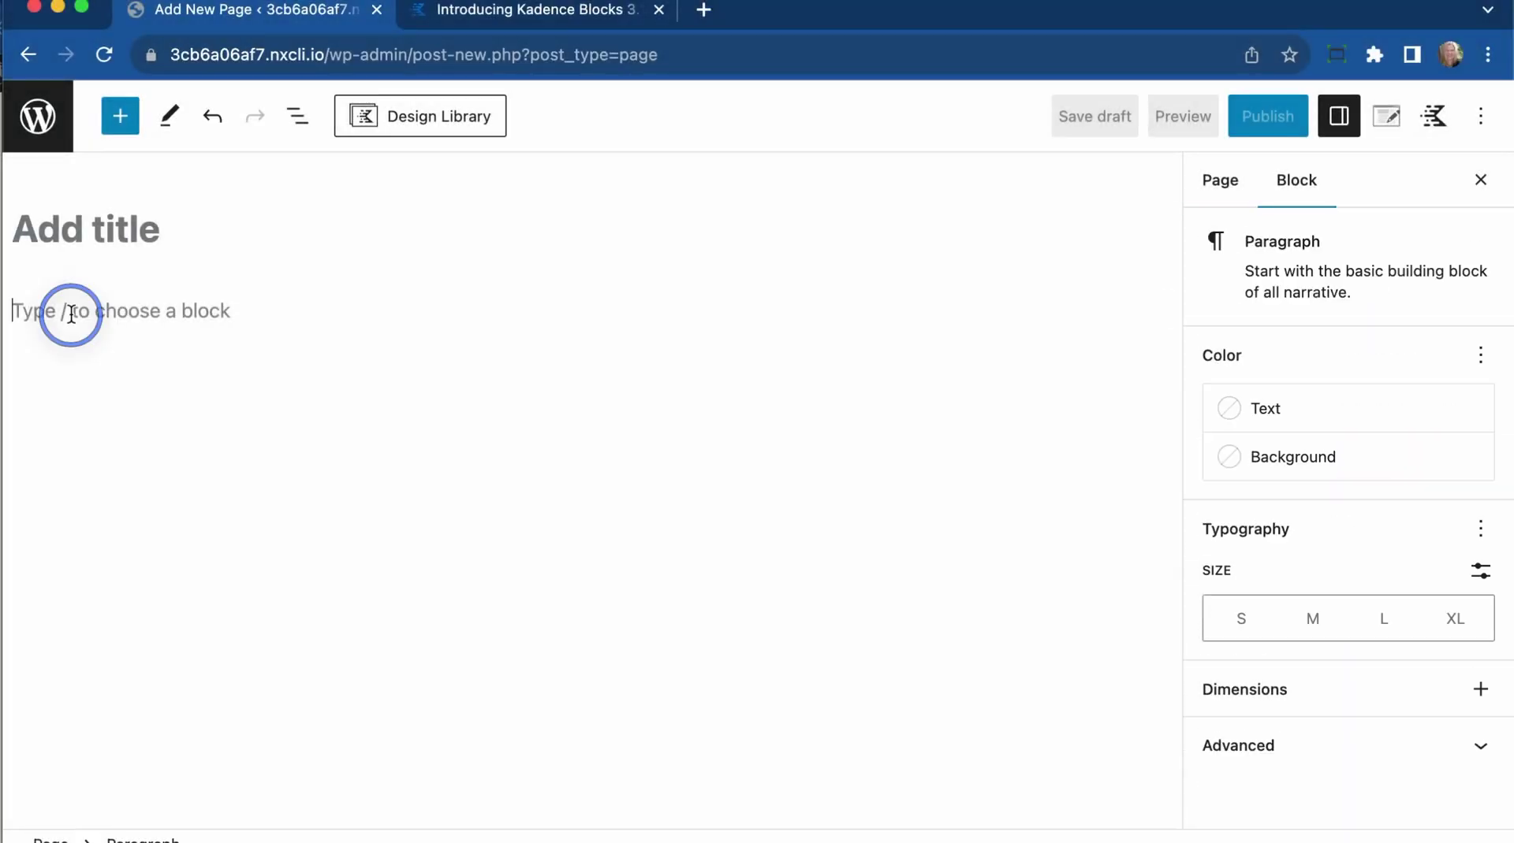
Insert a single-column Row Layout on the new blank page and add a Progress Bar block inside it.
text(/)
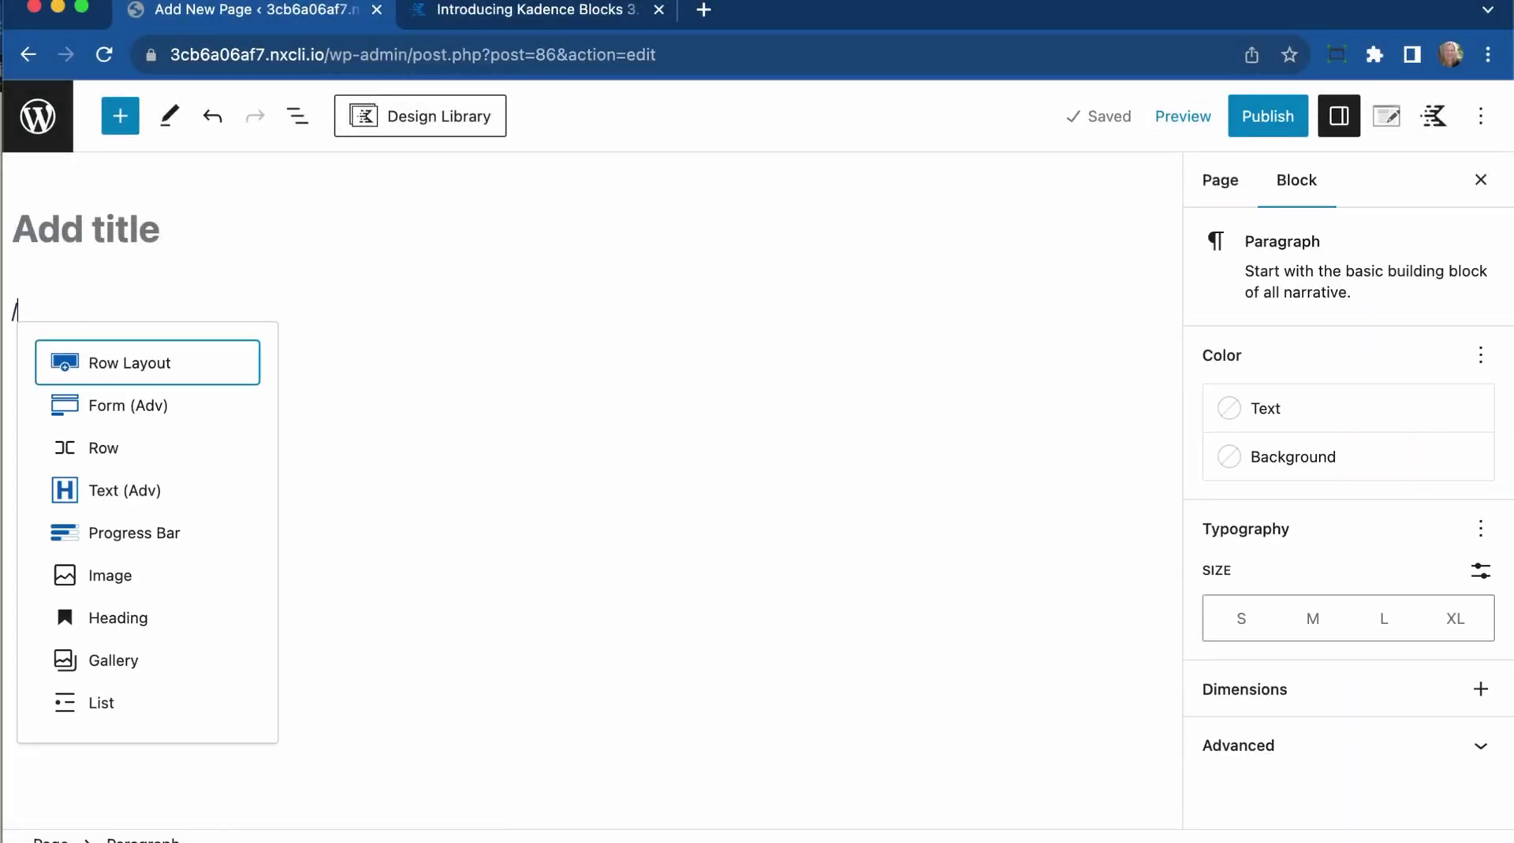
key(Return)
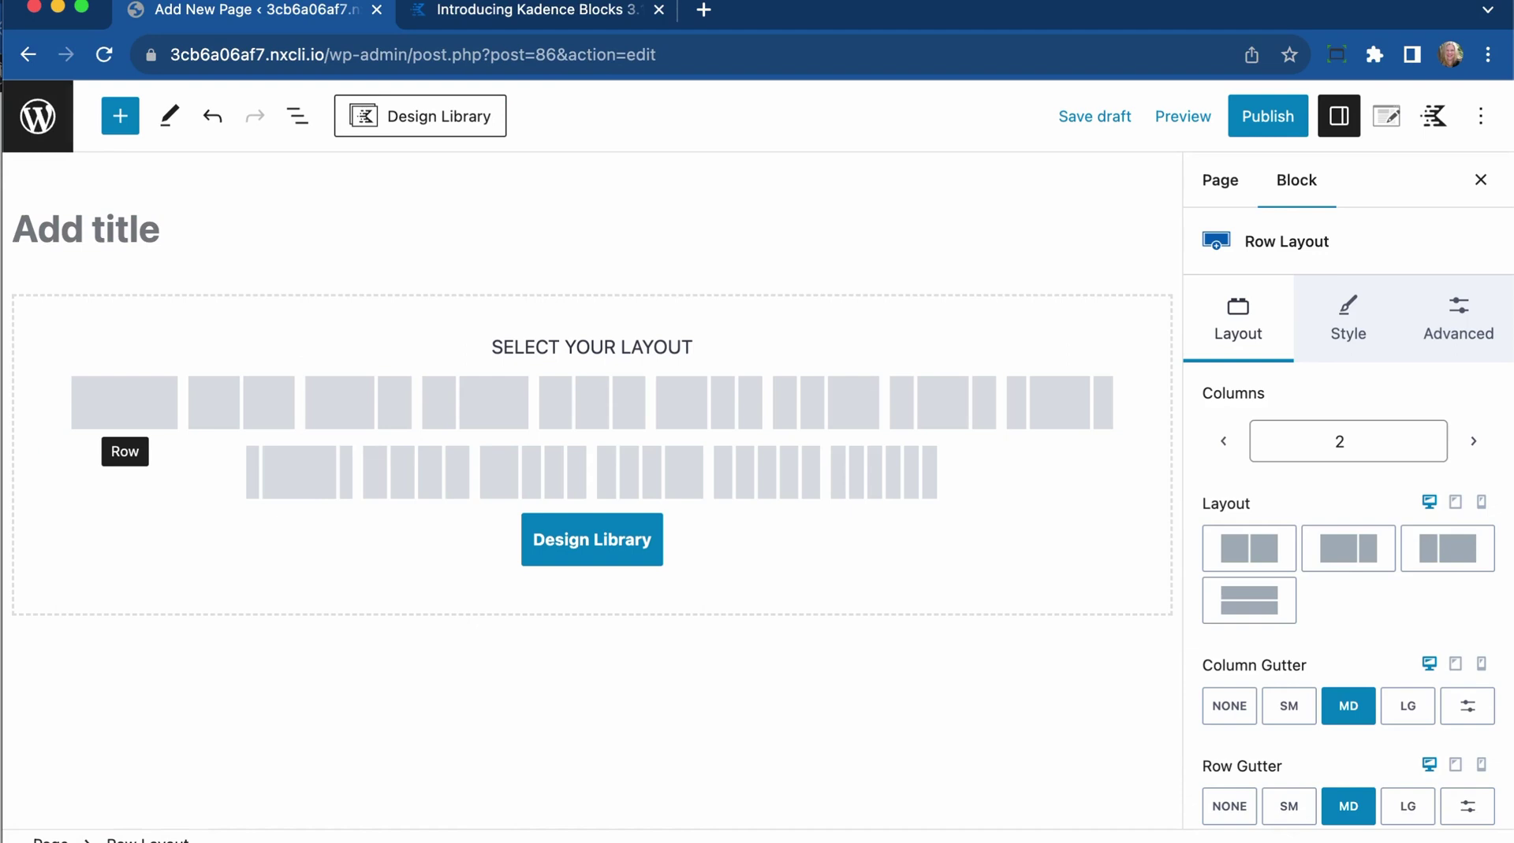
click(135, 402)
click(596, 367)
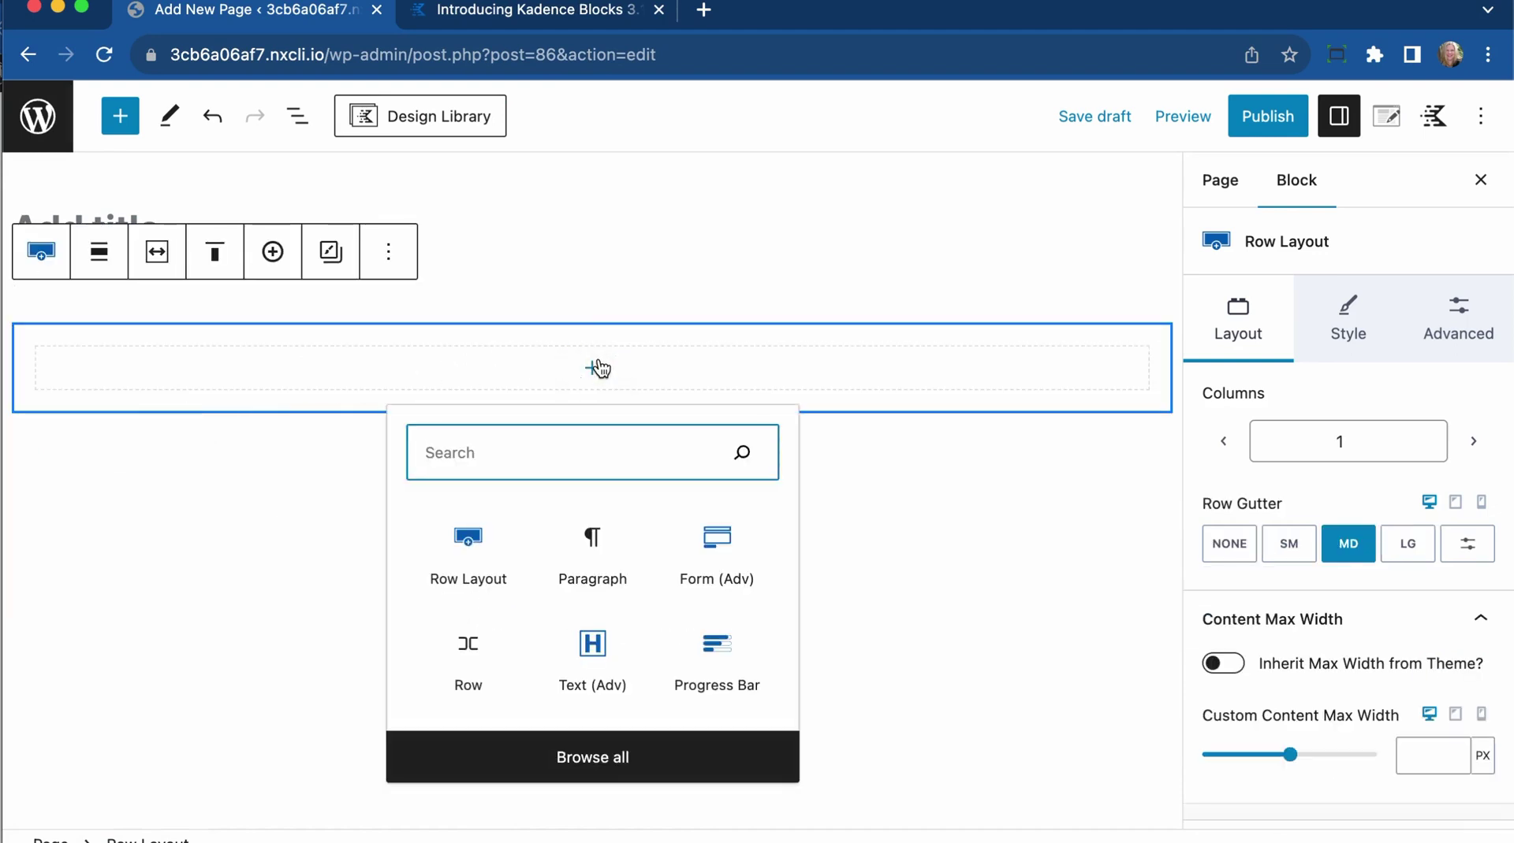
click(726, 659)
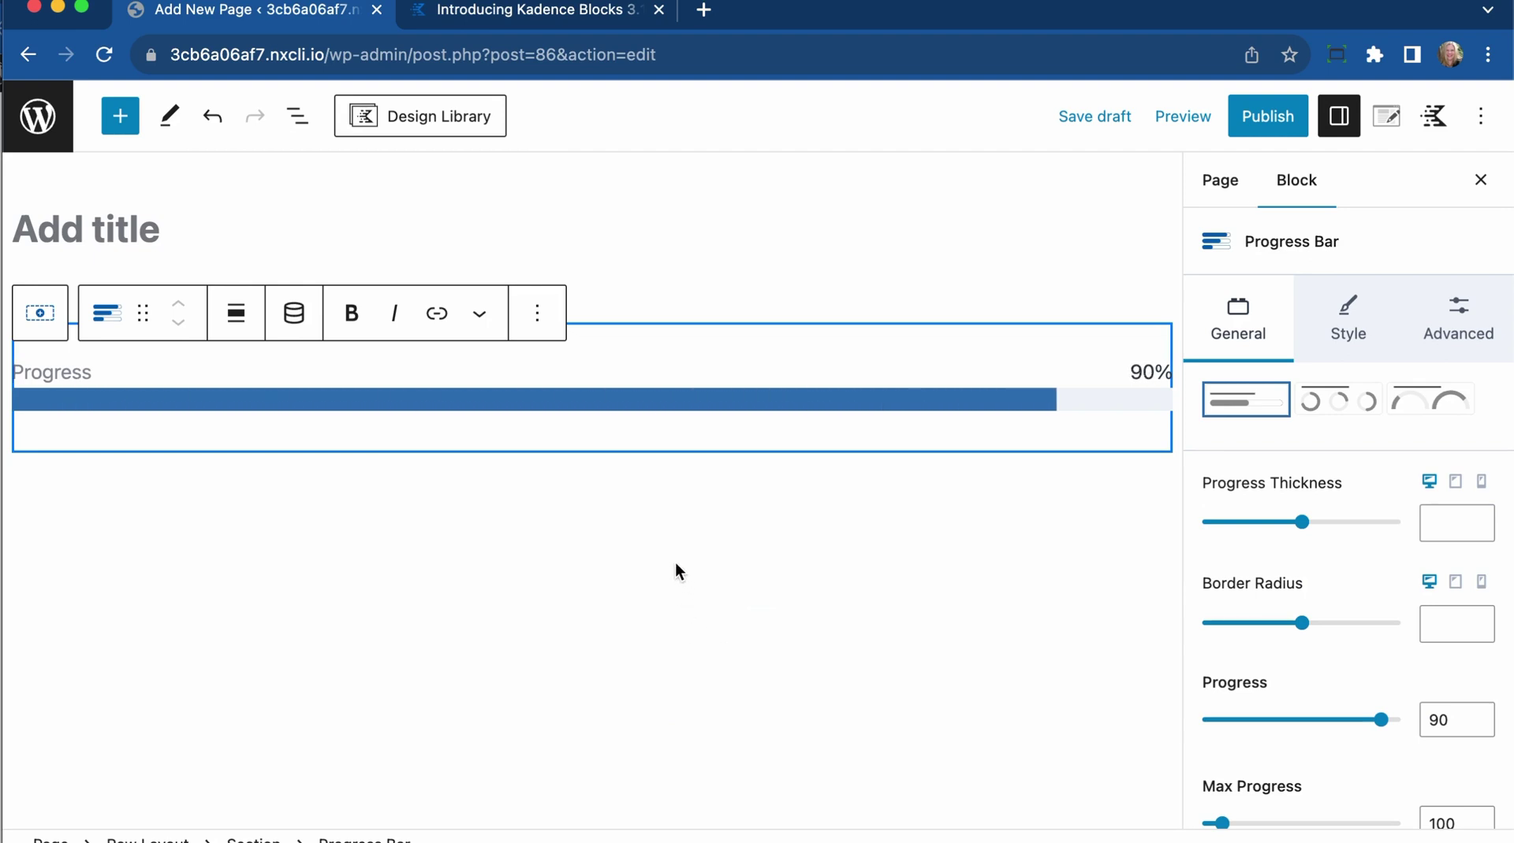
Examine the dynamic content options available for the Progress Bar's label and close them.
click(293, 312)
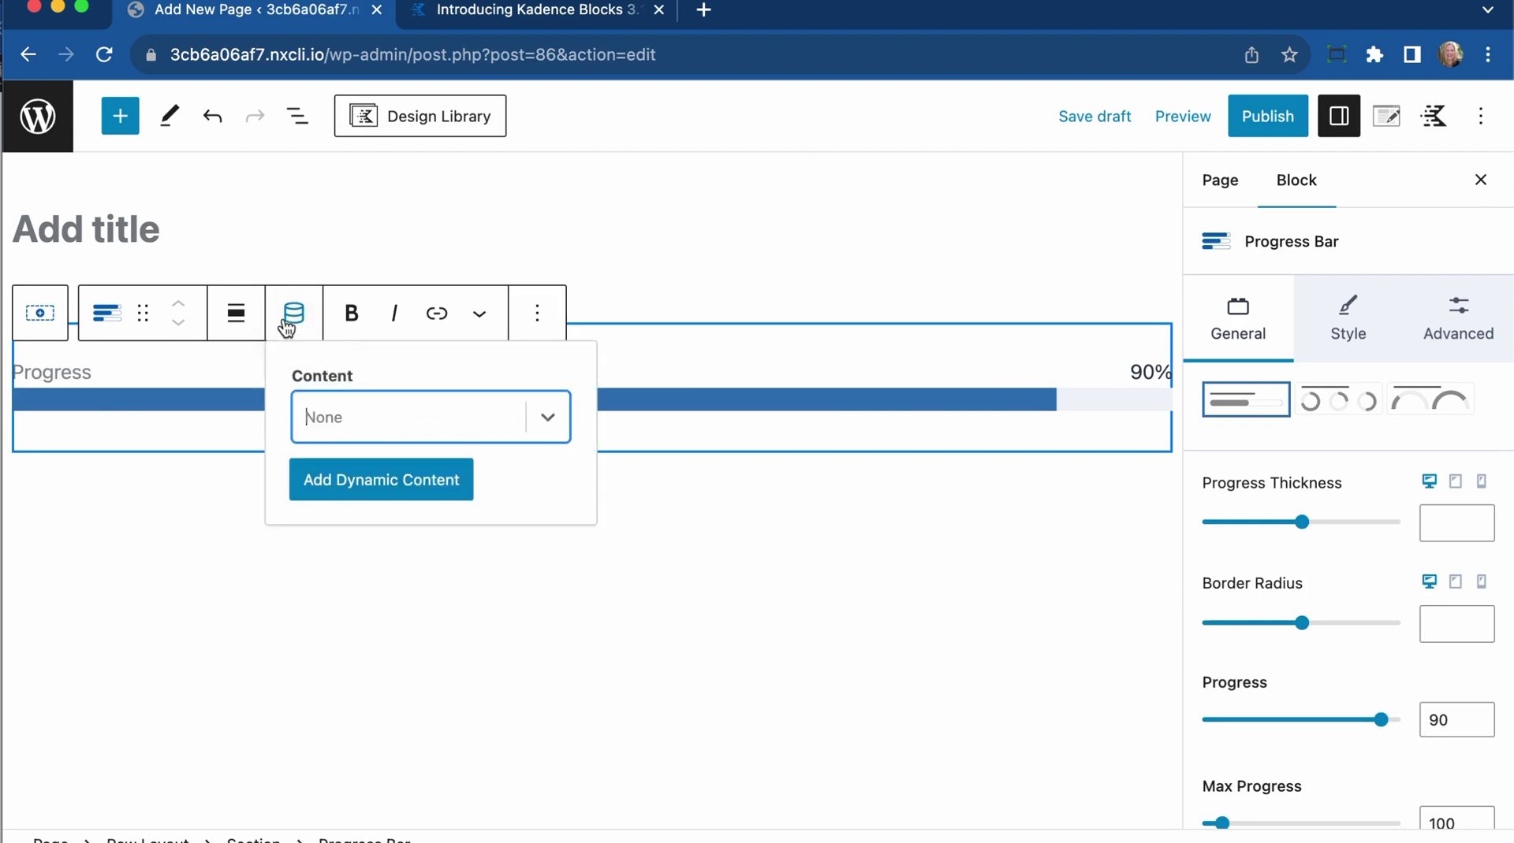
click(736, 348)
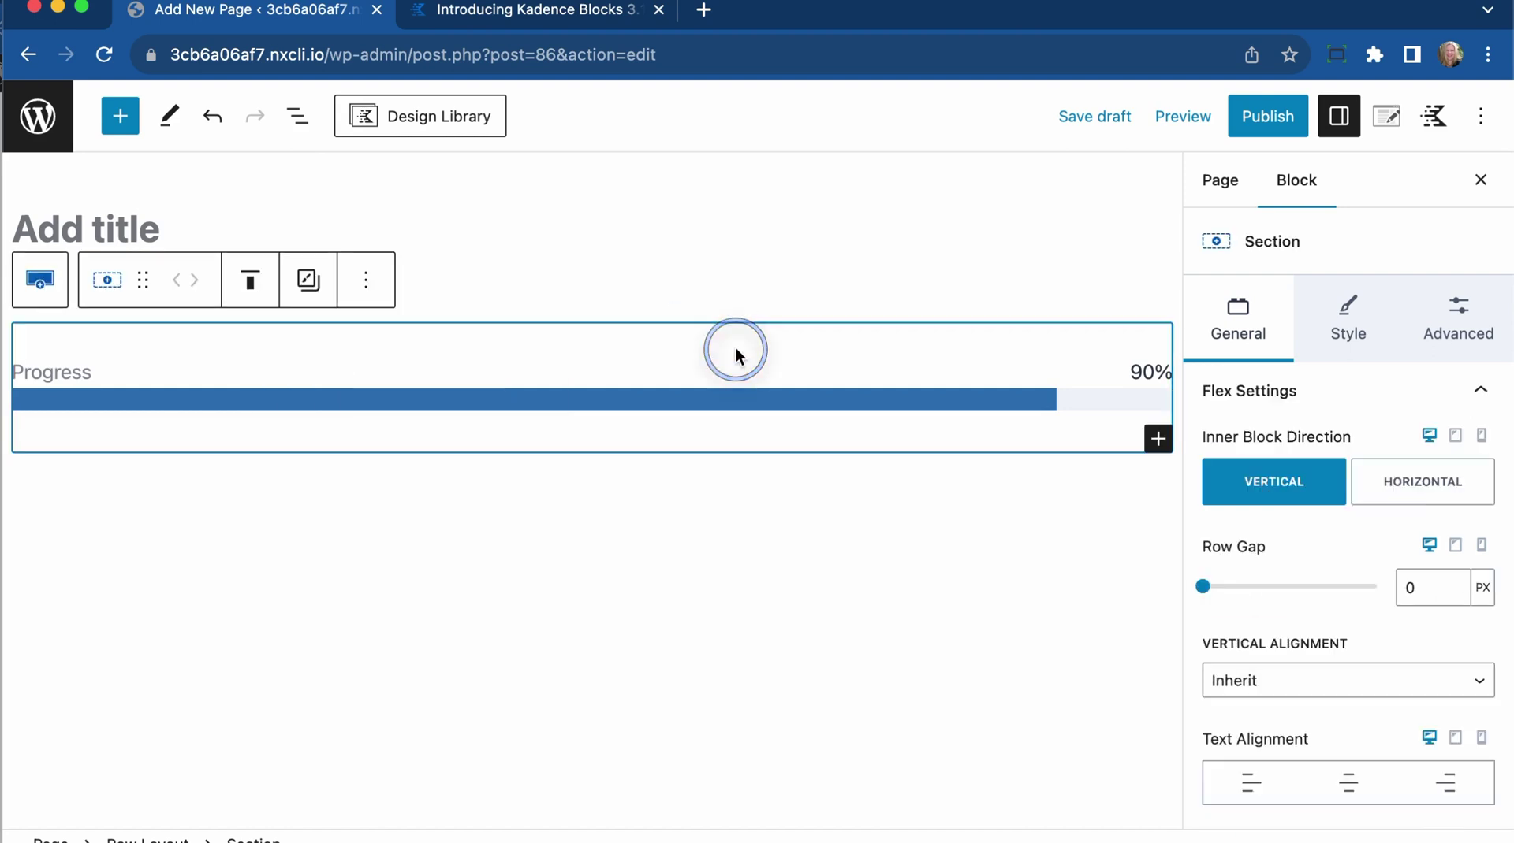
Change the Progress Bar to the full-circle layout and set its progress thickness to 30.5.
click(651, 398)
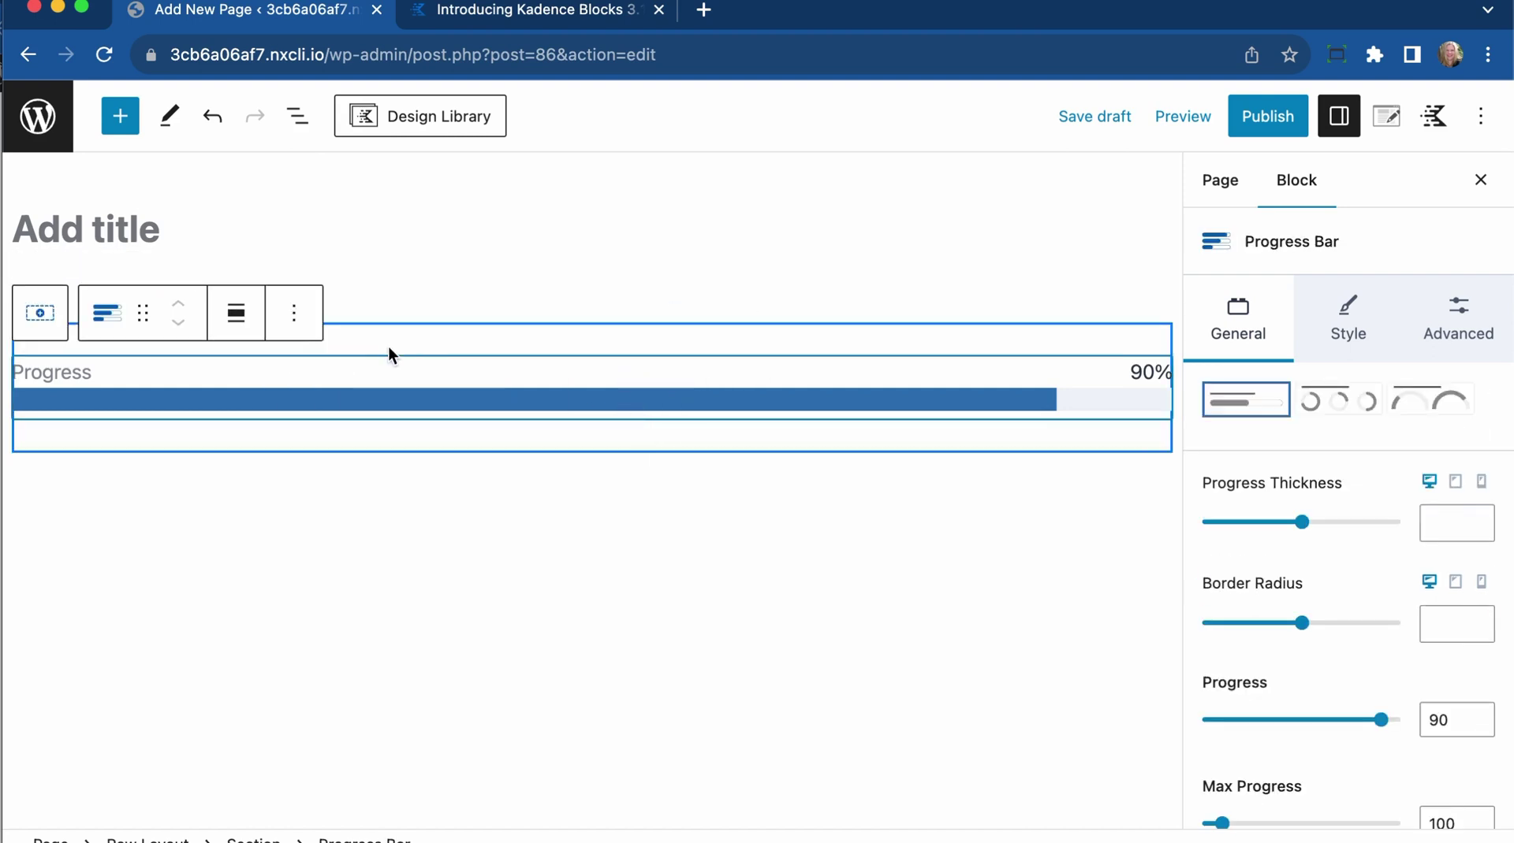
click(106, 313)
click(688, 398)
click(1338, 402)
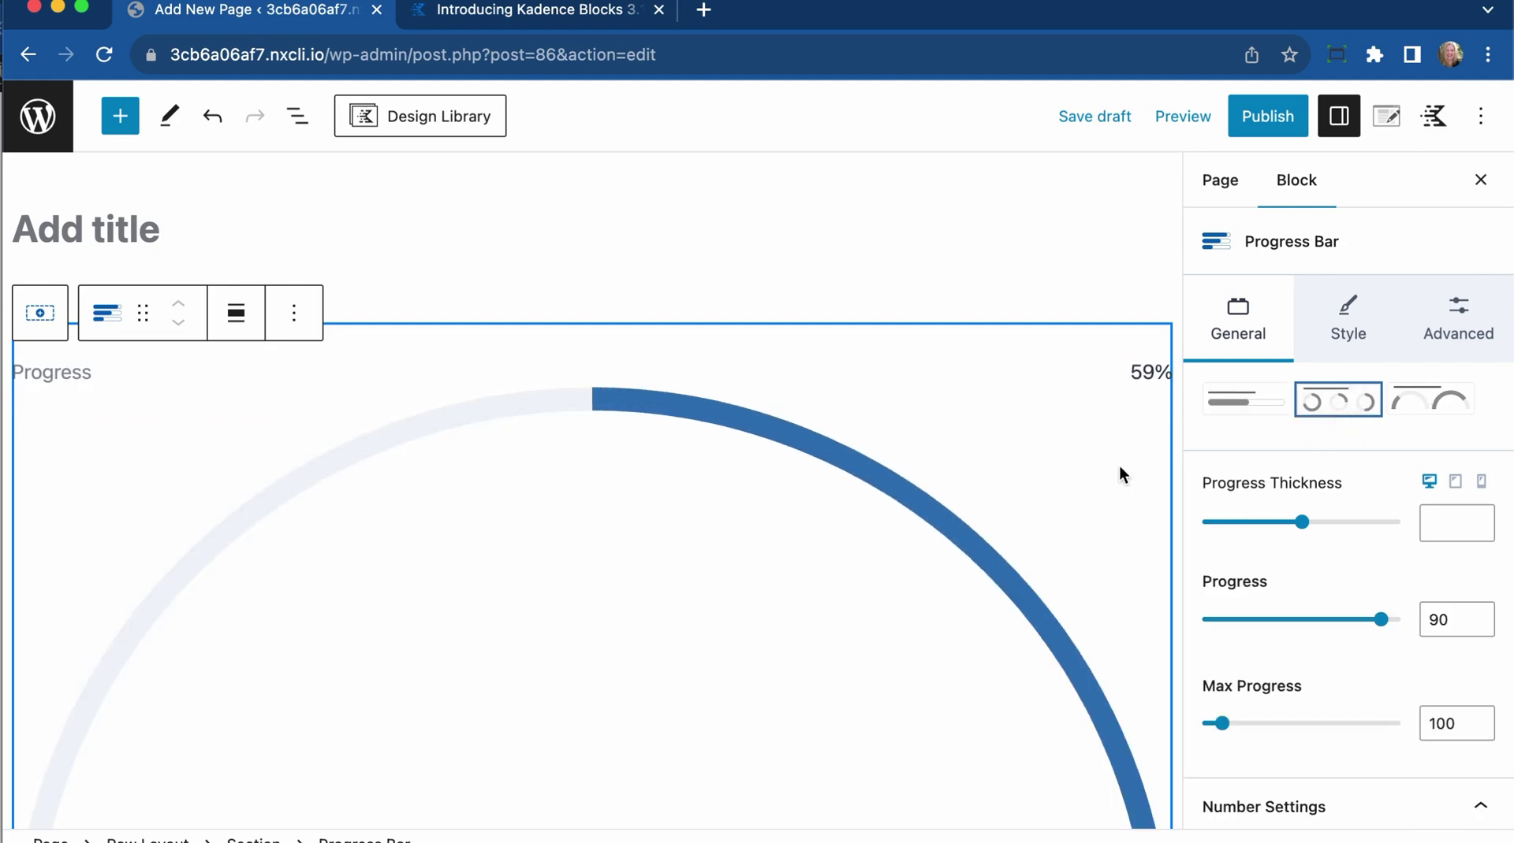
scroll(1120, 467, down, 3)
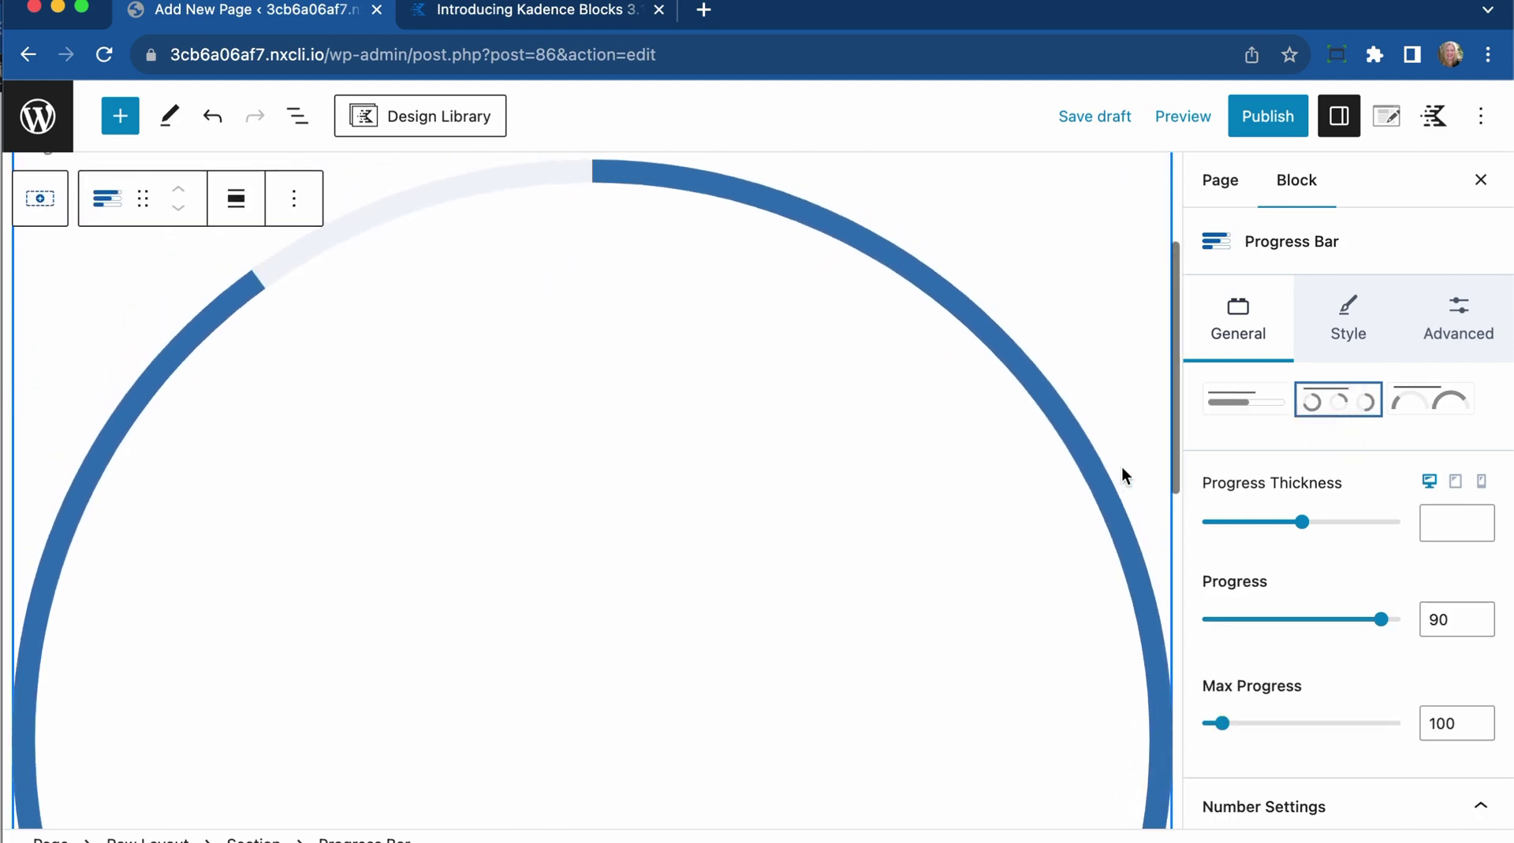
click(1302, 522)
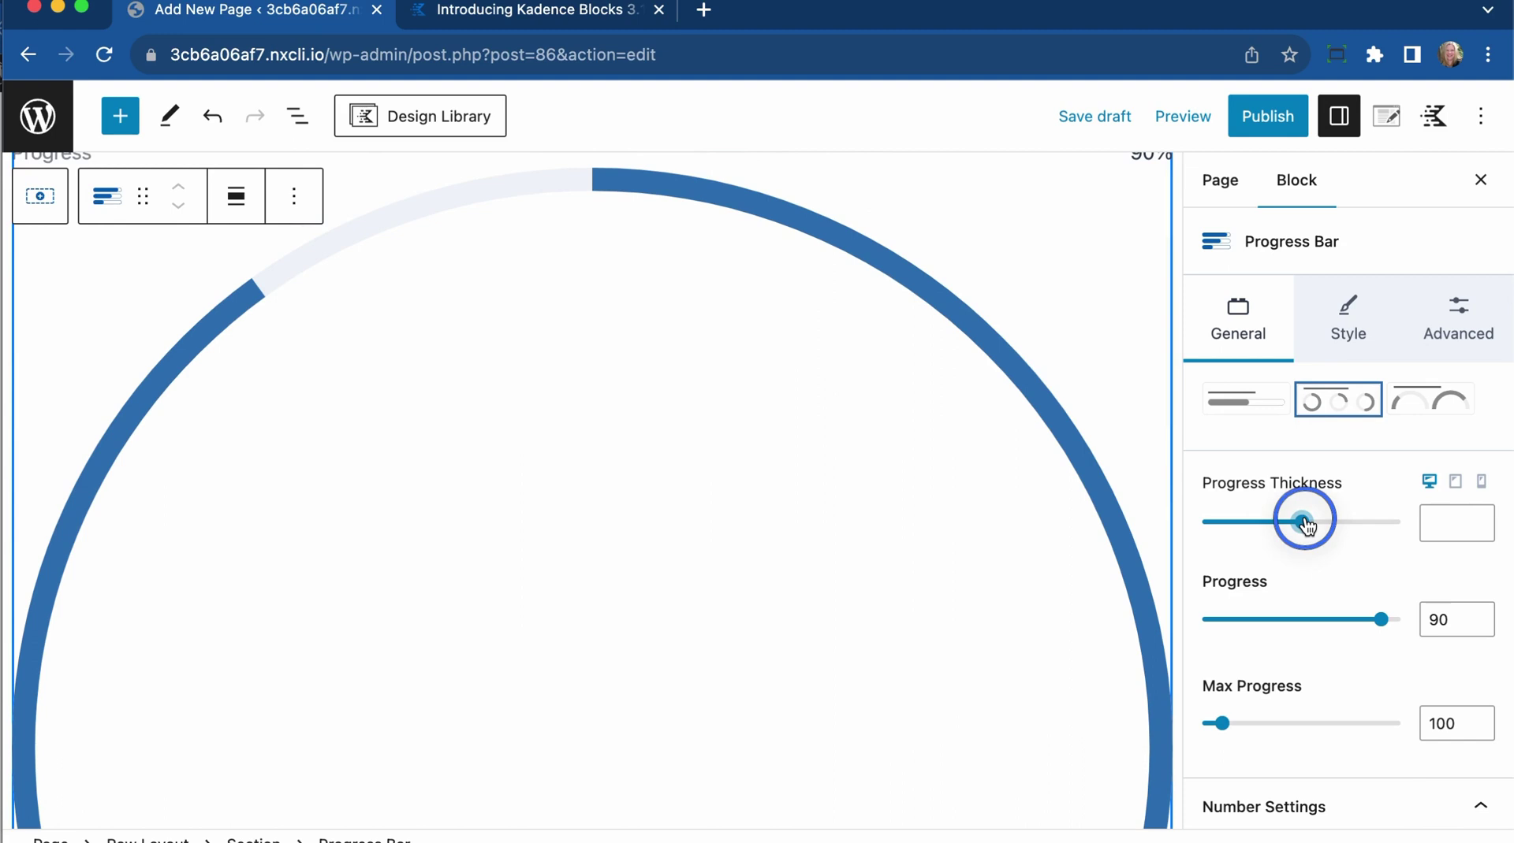
drag(1305, 522, 1317, 523)
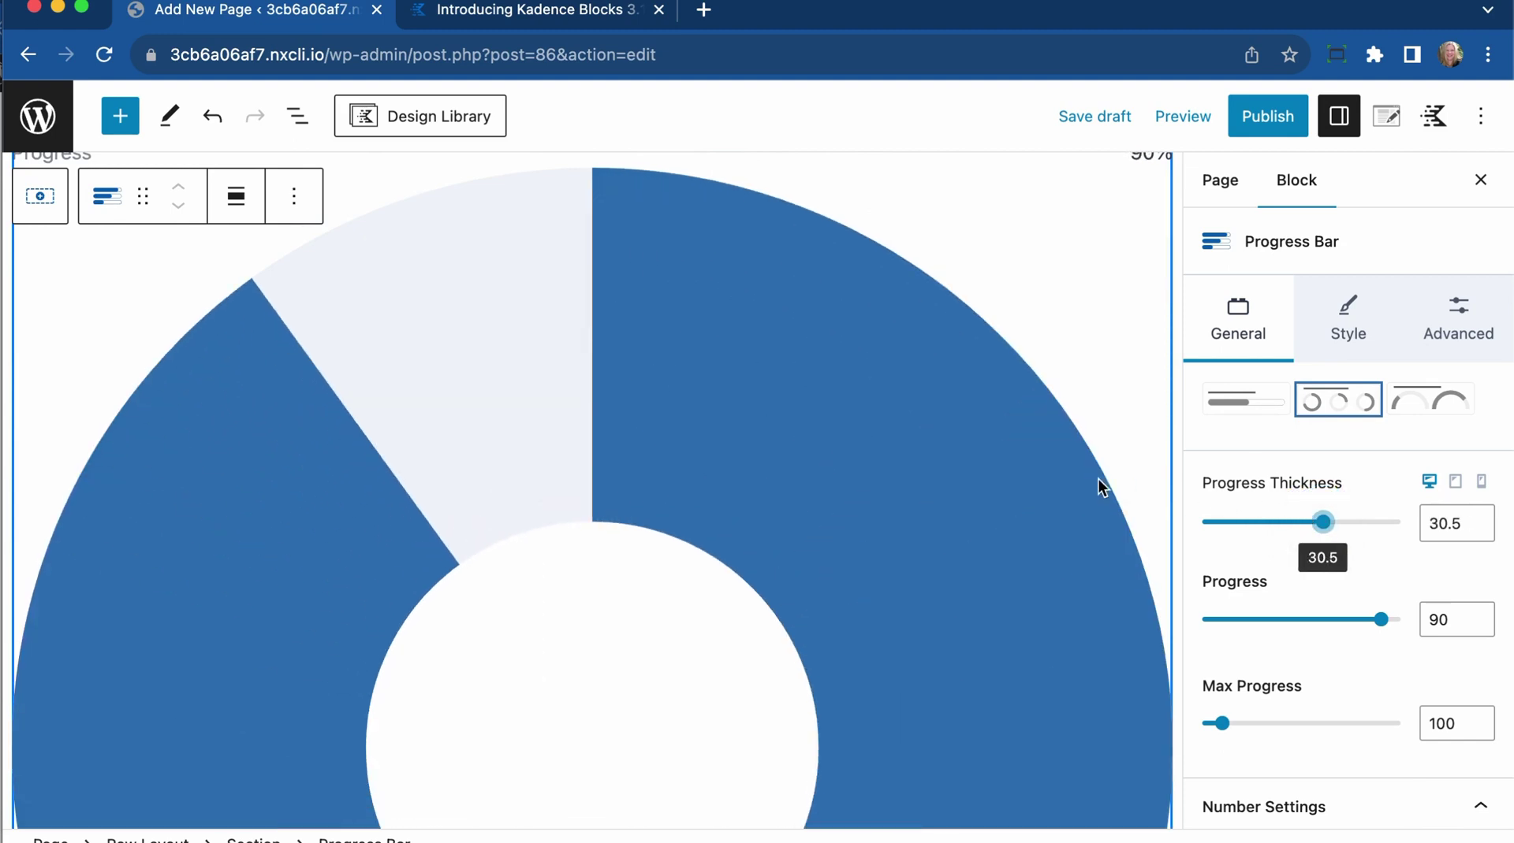
Change the Progress Bar to the semicircle layout with Progress set to 21 and Max Progress set to 54.
click(1431, 399)
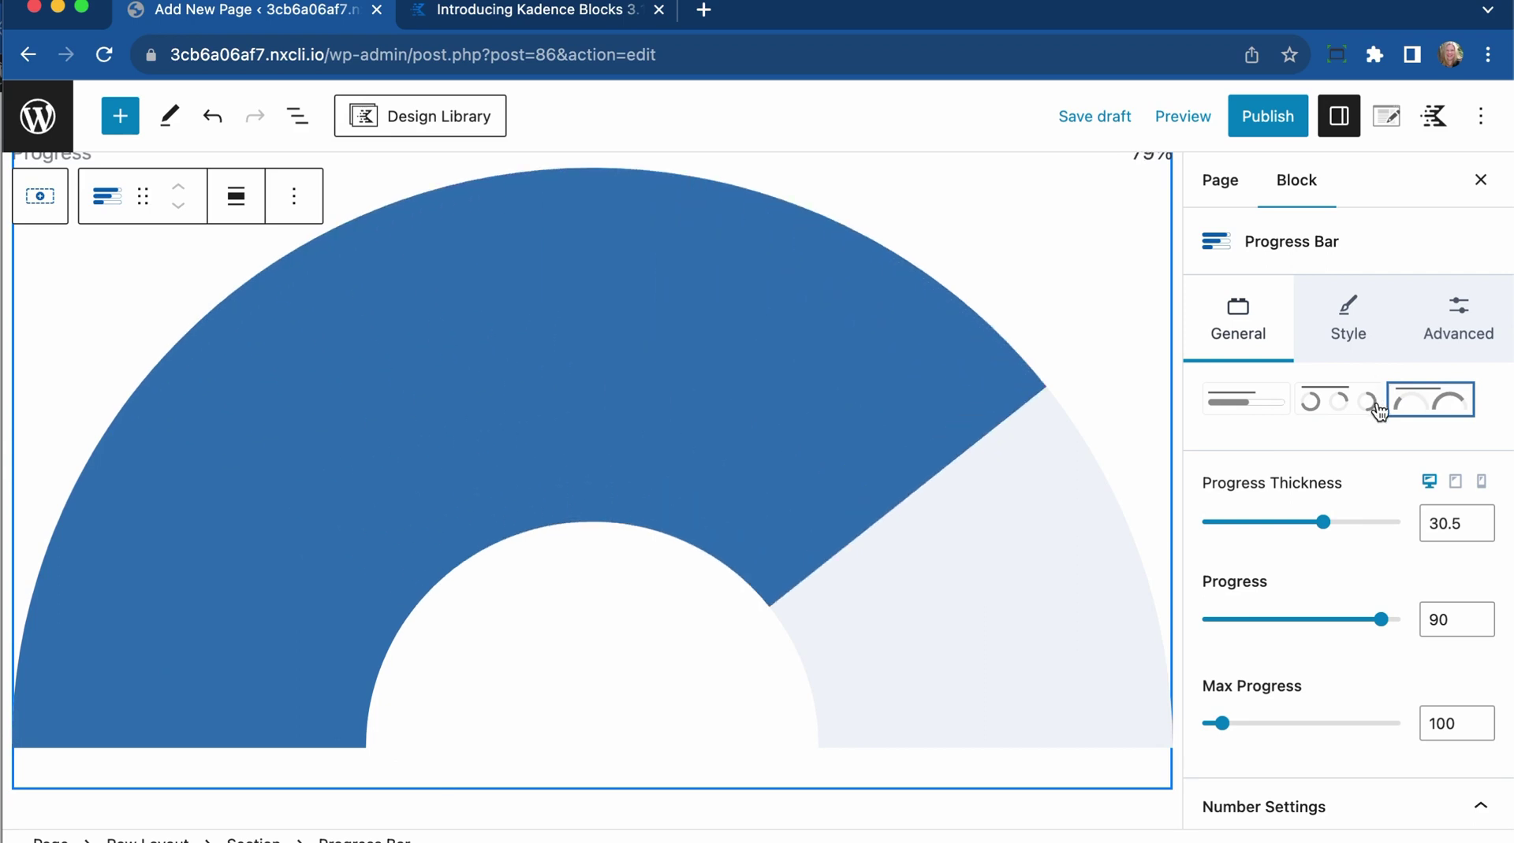
drag(1380, 619, 1245, 629)
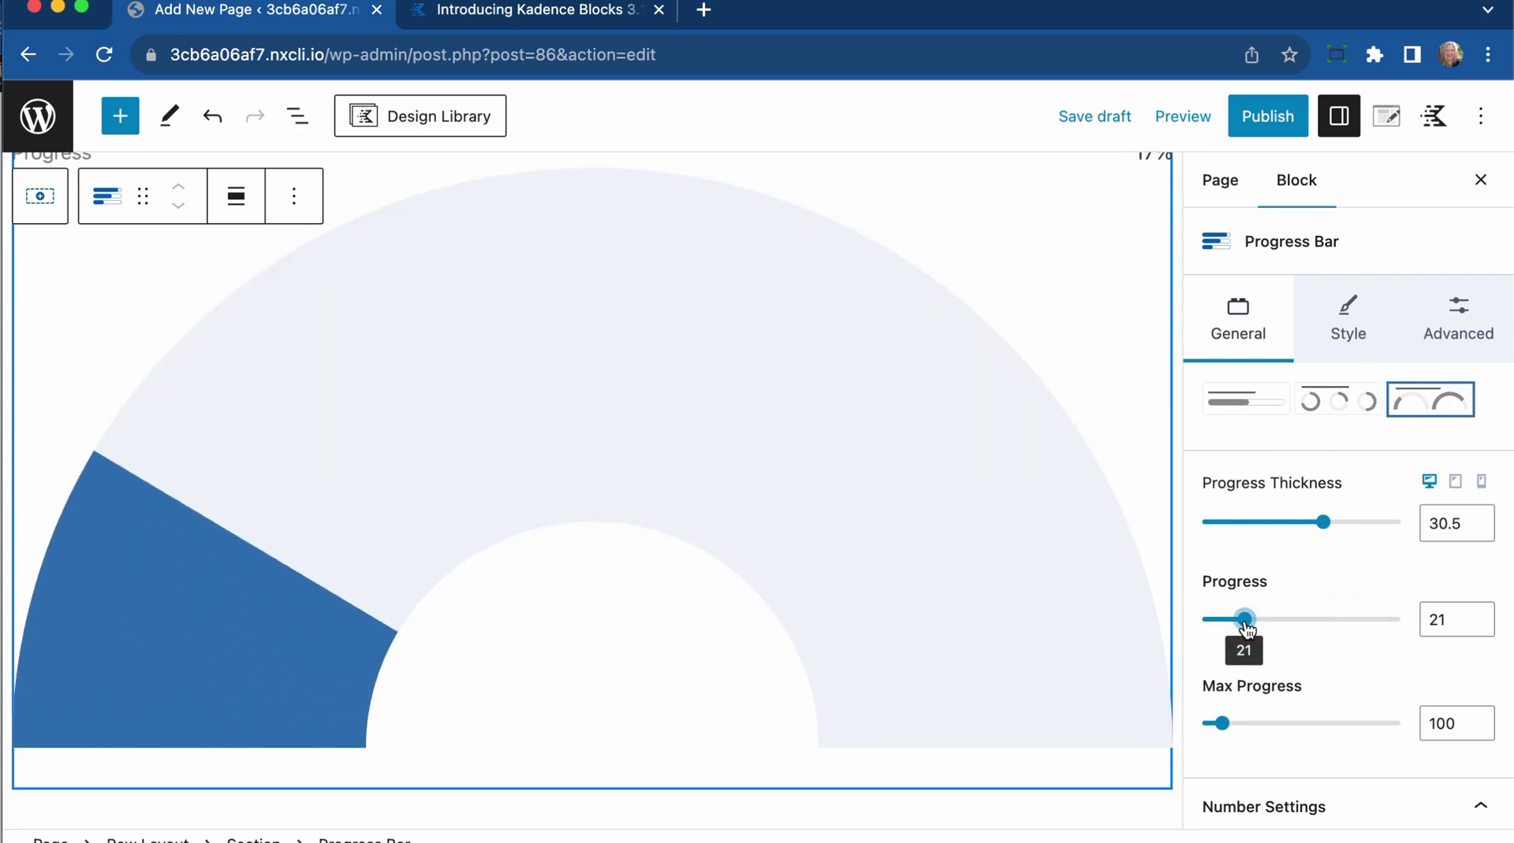
scroll(1271, 694, down, 1)
click(1303, 659)
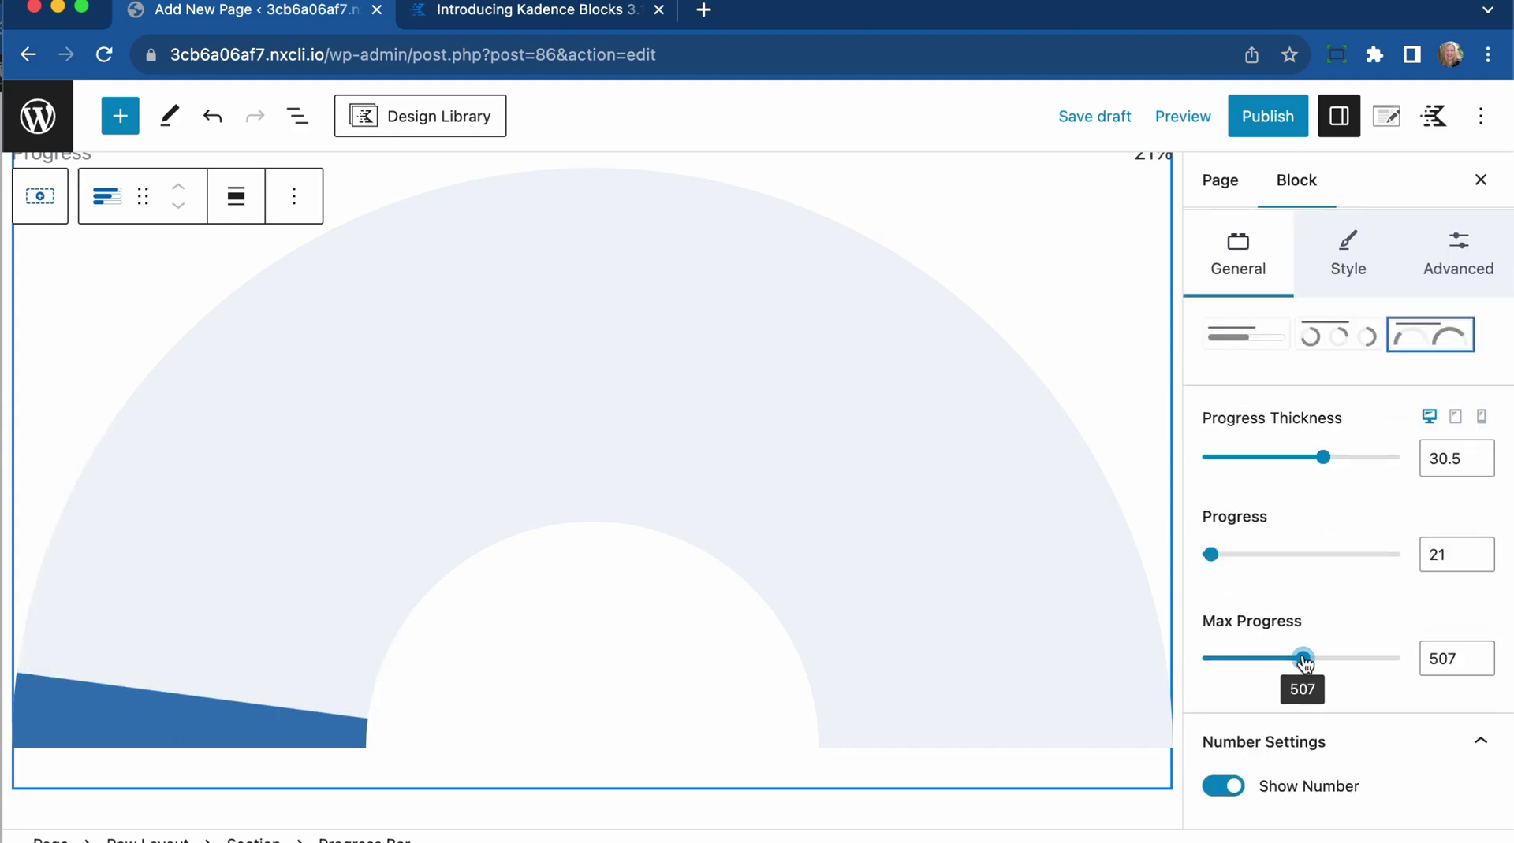
drag(1305, 664, 1231, 665)
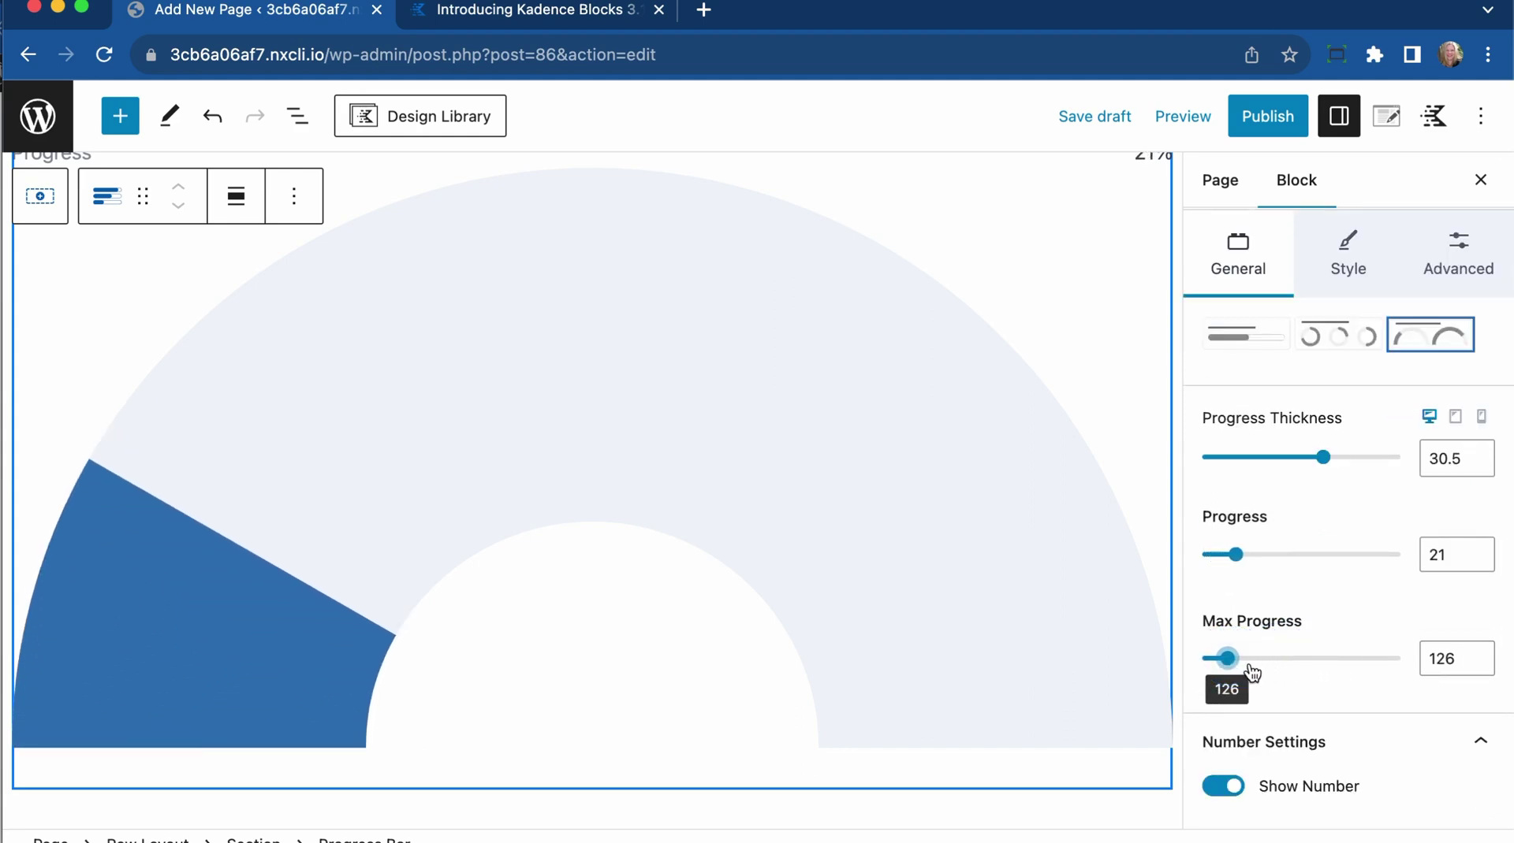
drag(1222, 664, 1213, 662)
Enable Percentage relative to 100% for the number and check the animation type choices, keeping Ease Out.
scroll(1301, 551, down, 4)
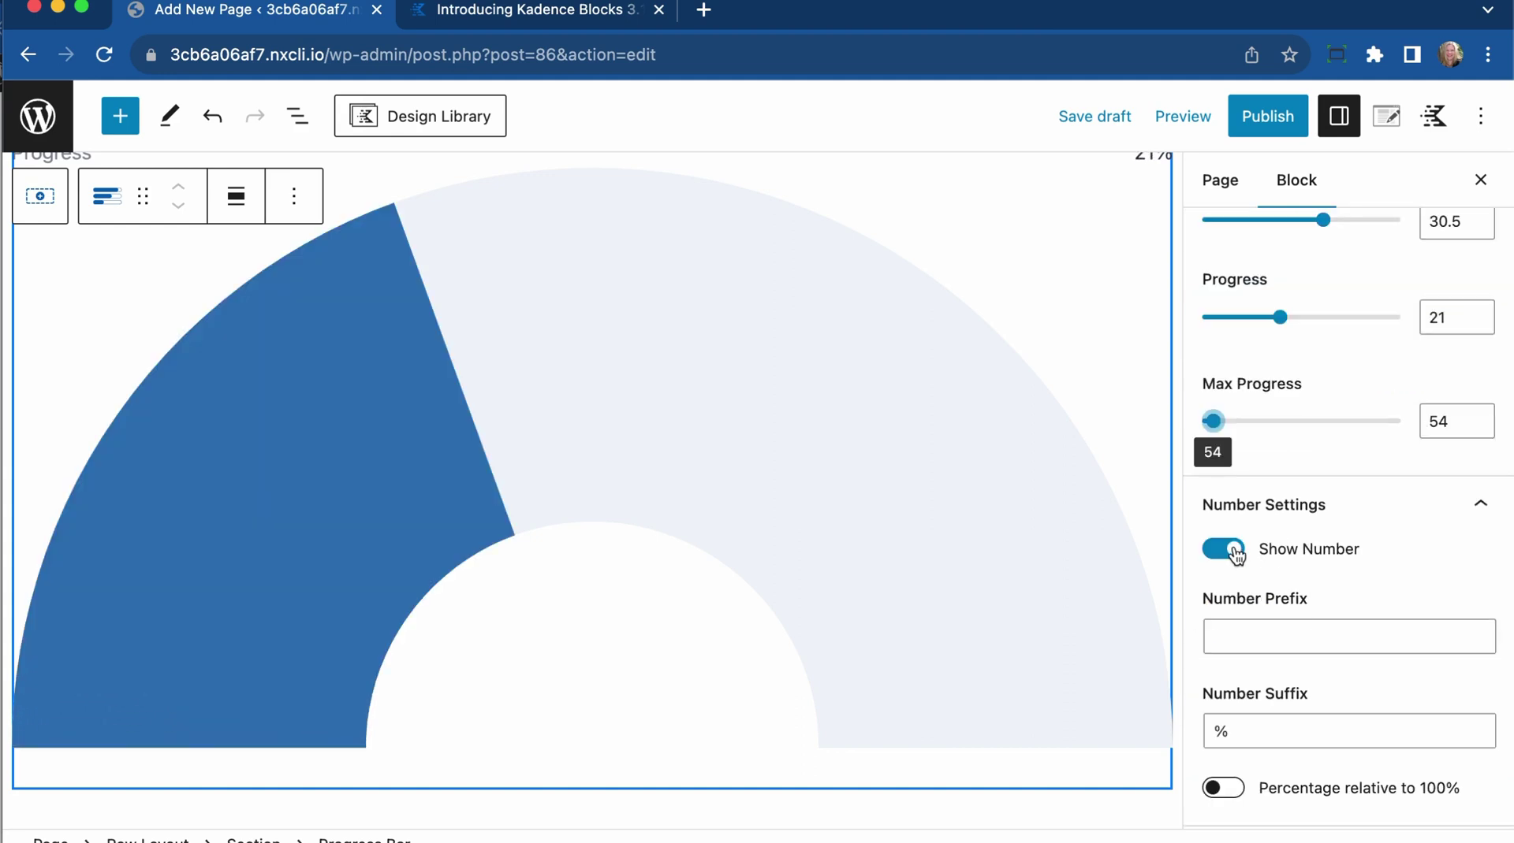
click(1223, 789)
scroll(1285, 761, down, 5)
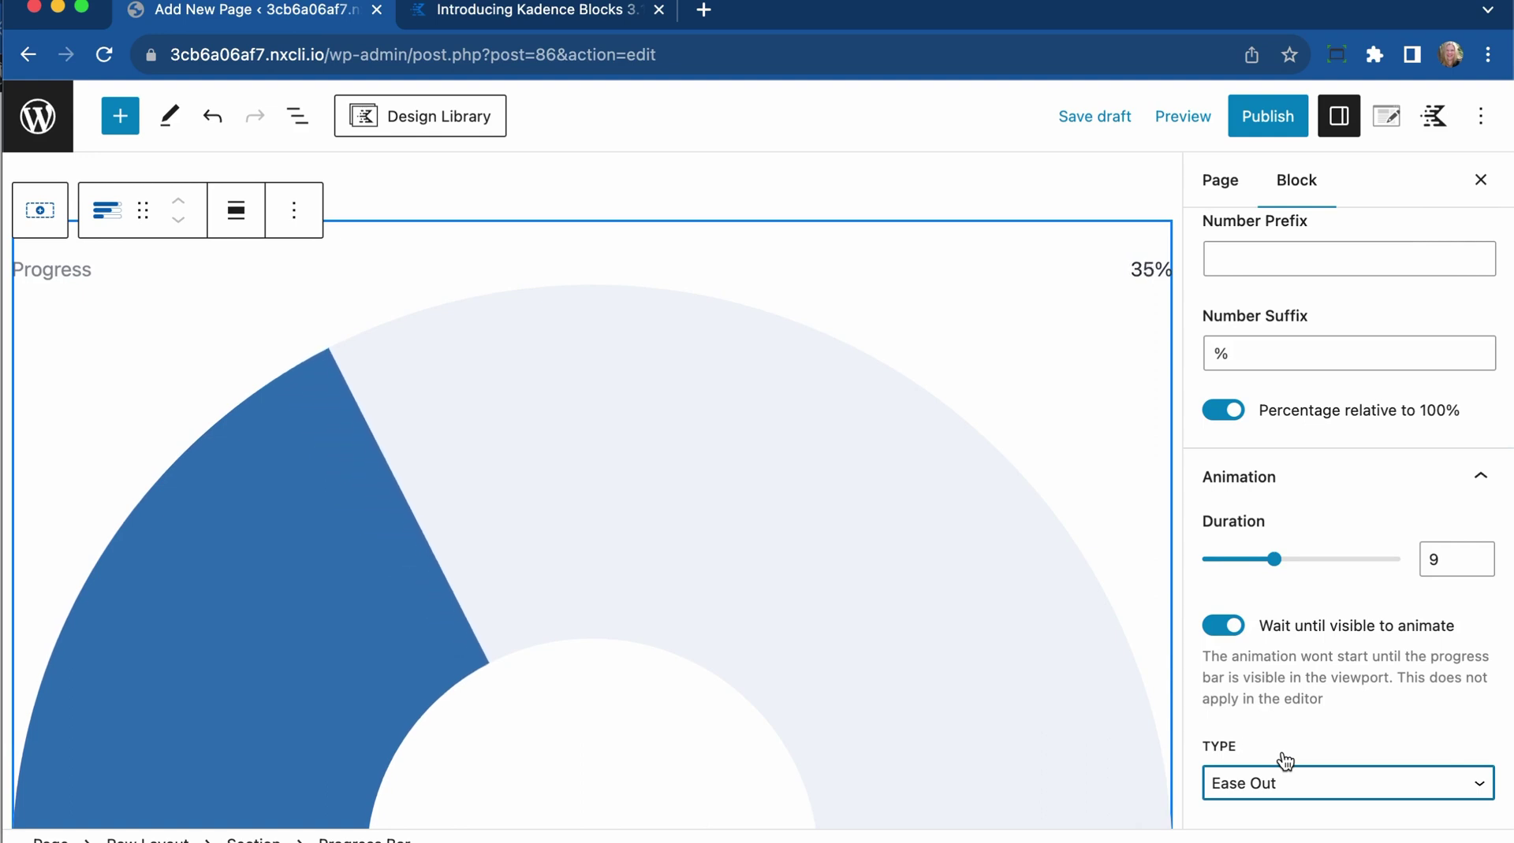
click(1285, 787)
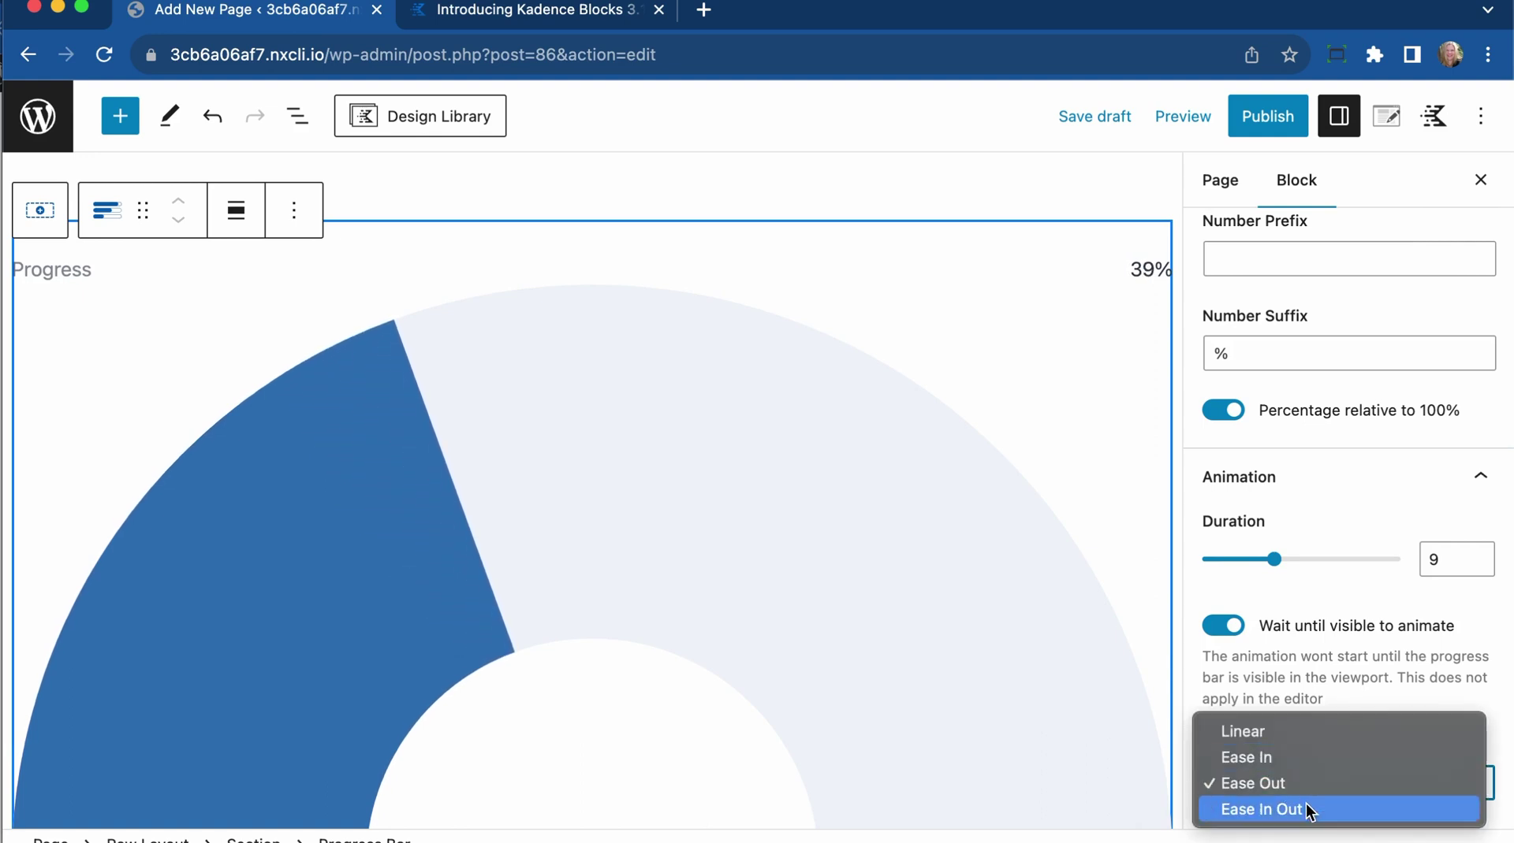
click(1325, 654)
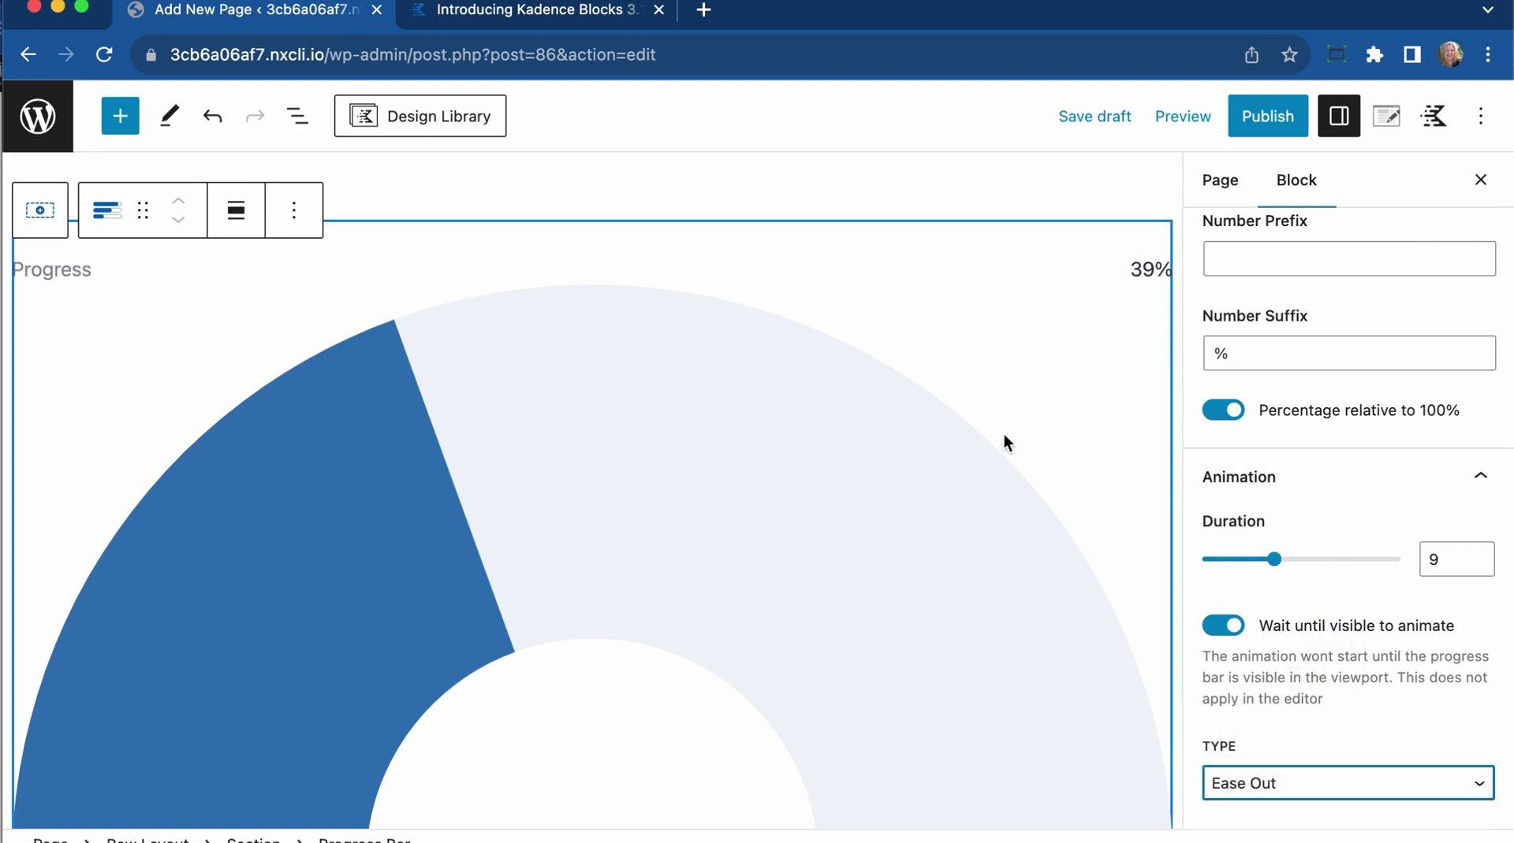
Switch the Progress Bar back to the full-circle layout and open its advanced settings.
scroll(1410, 380, up, 10)
click(1353, 392)
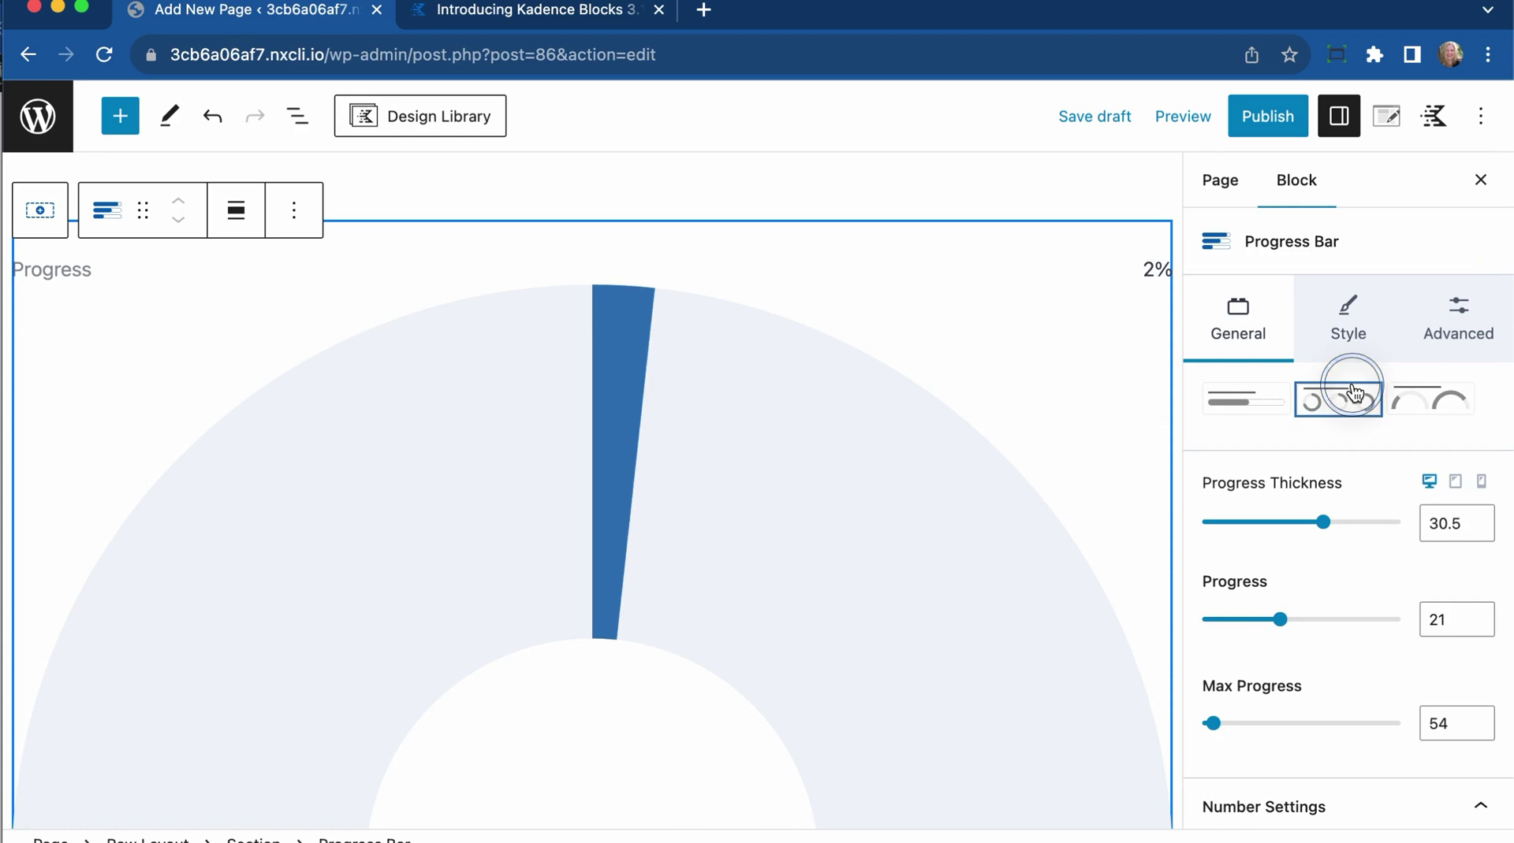
click(1436, 333)
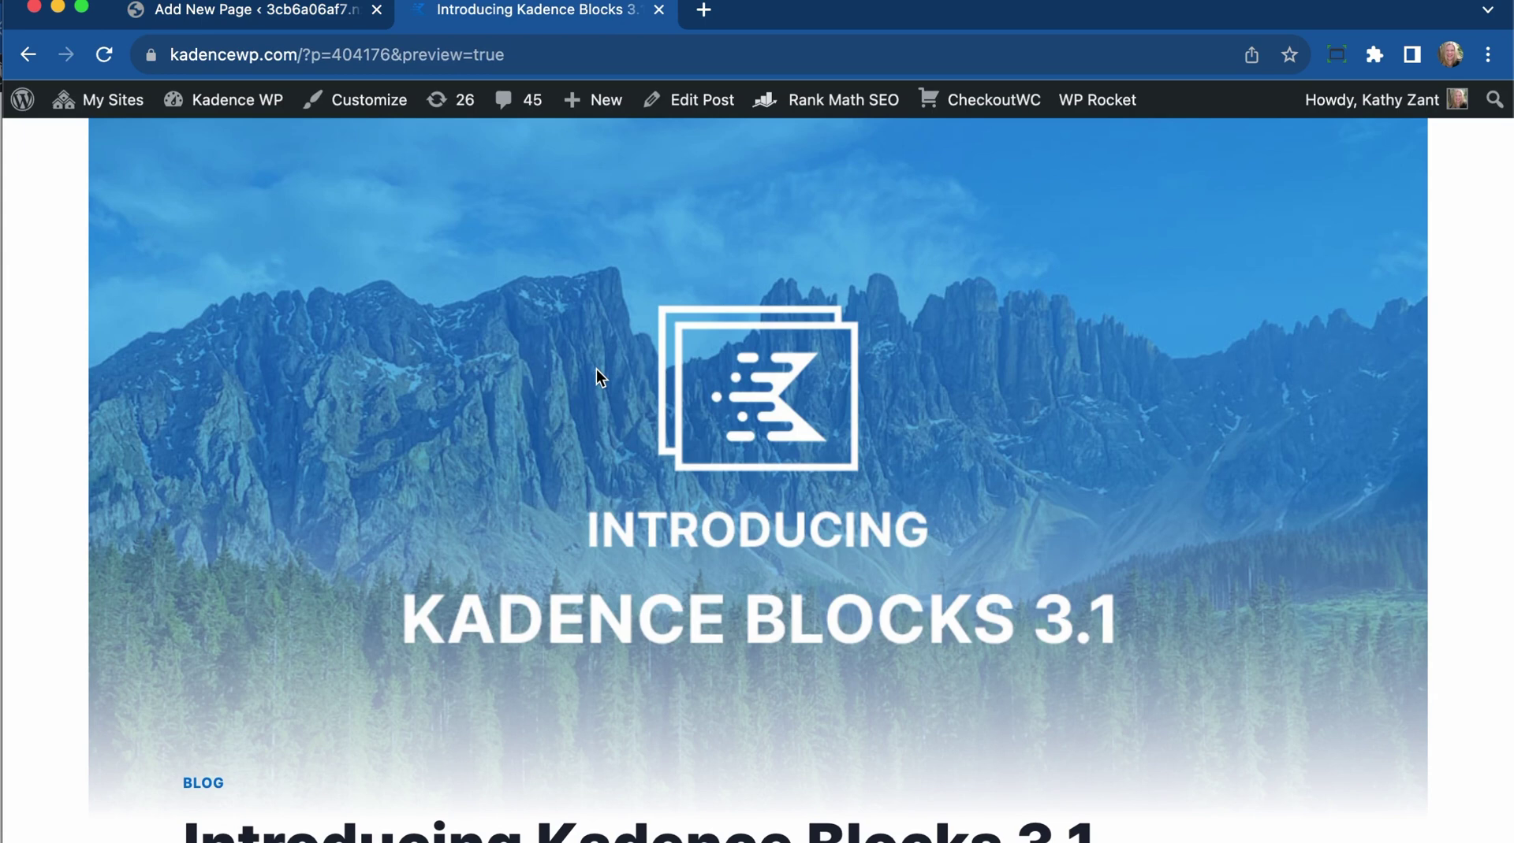
Switch to the Introducing Kadence Blocks 3.1 blog post and read its introduction.
scroll(410, 355, down, 5)
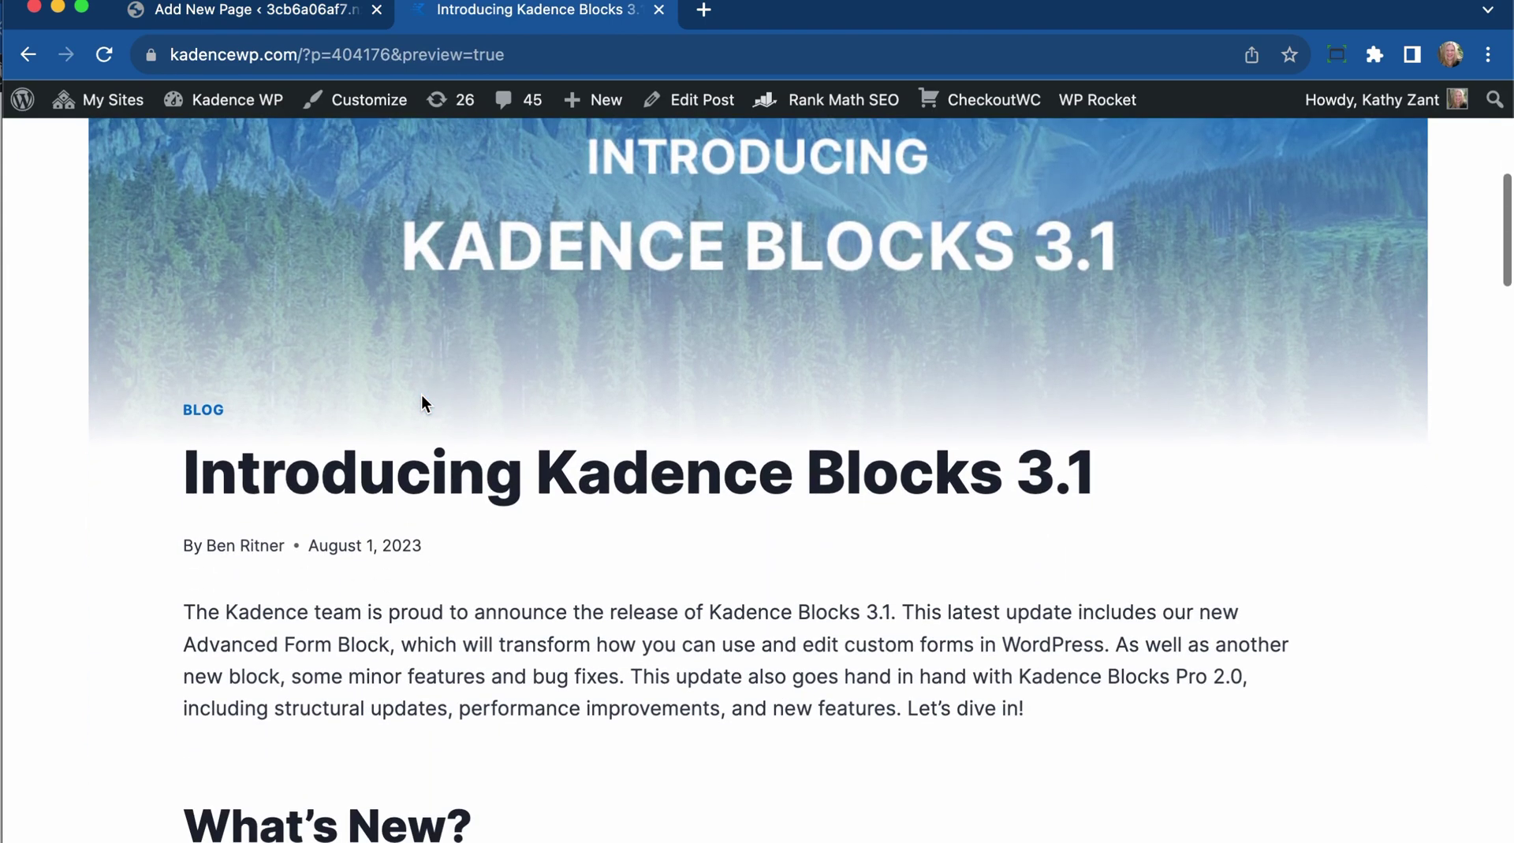